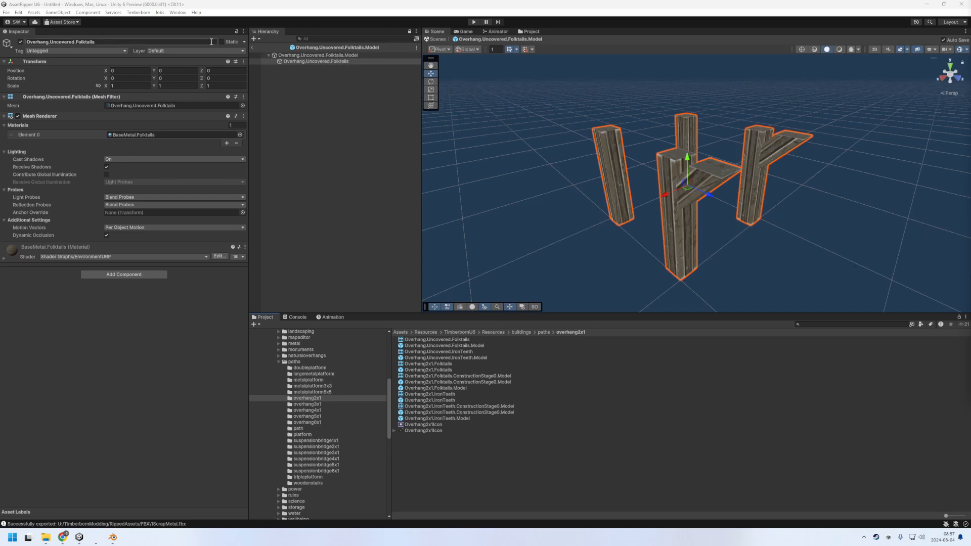
Install the FBX Exporter package from the Unity Registry in the Package Manager, and close the manager window
{"action": "left_click", "coordinate": [178, 12]}
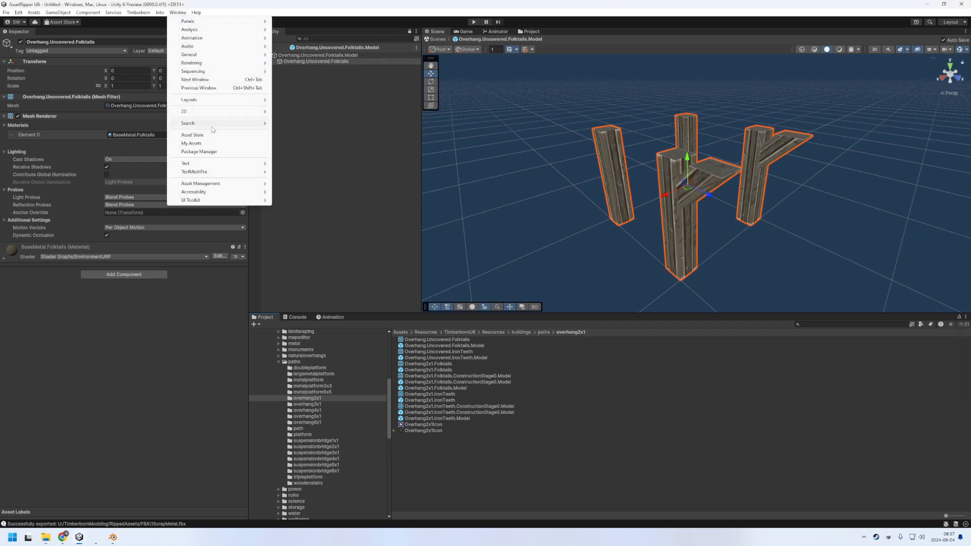
{"action": "left_click", "coordinate": [206, 151]}
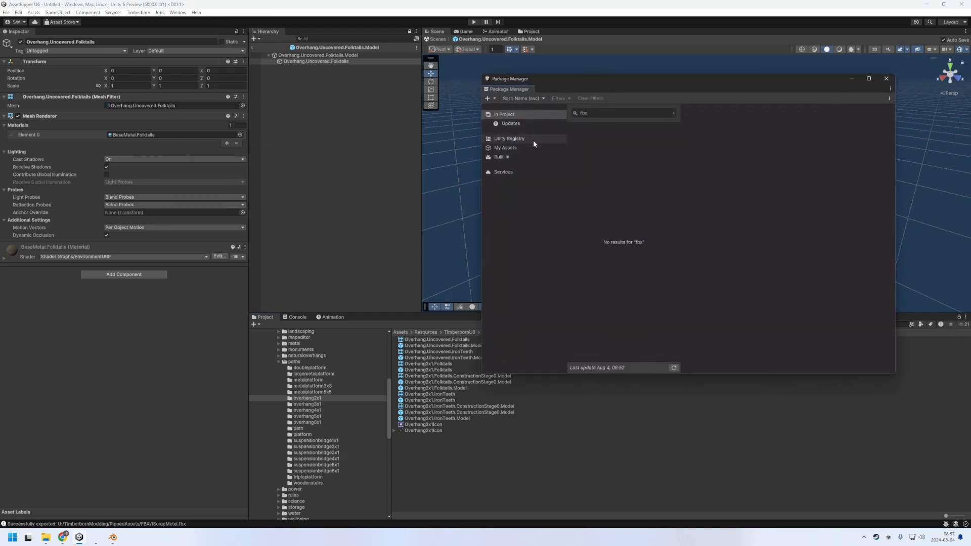
{"action": "left_click", "coordinate": [599, 114]}
{"action": "type", "text": "fBX"}
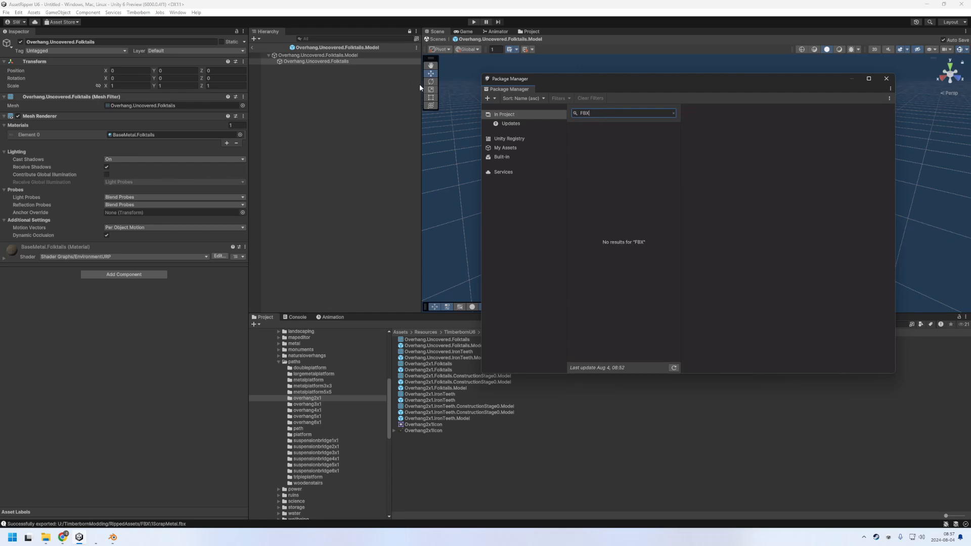
{"action": "left_click", "coordinate": [522, 140]}
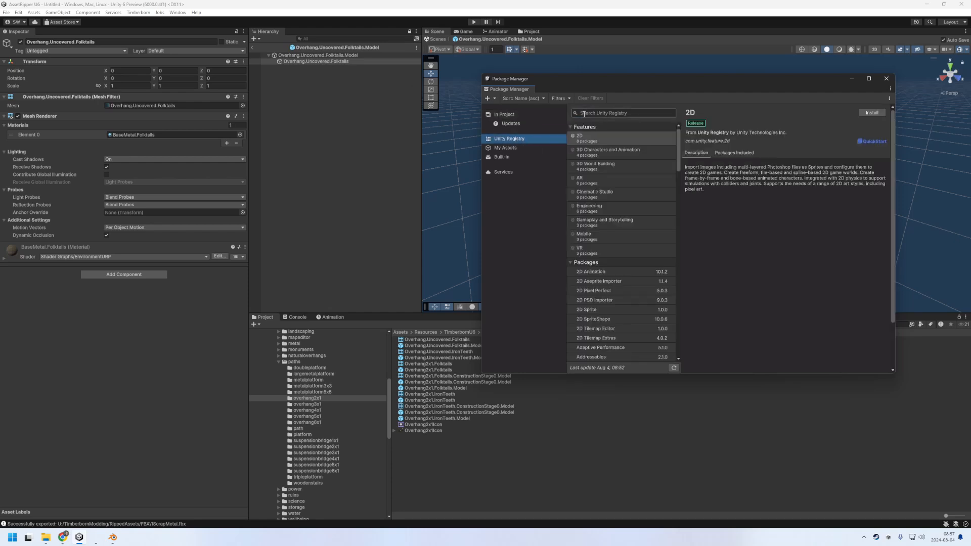
{"action": "type", "text": "FBX"}
{"action": "left_click", "coordinate": [613, 136]}
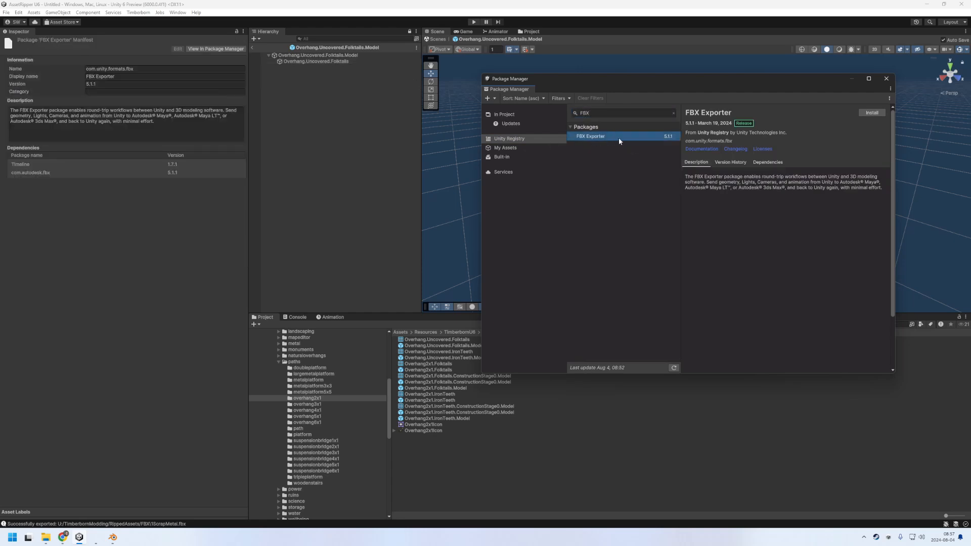
{"action": "left_click", "coordinate": [870, 114]}
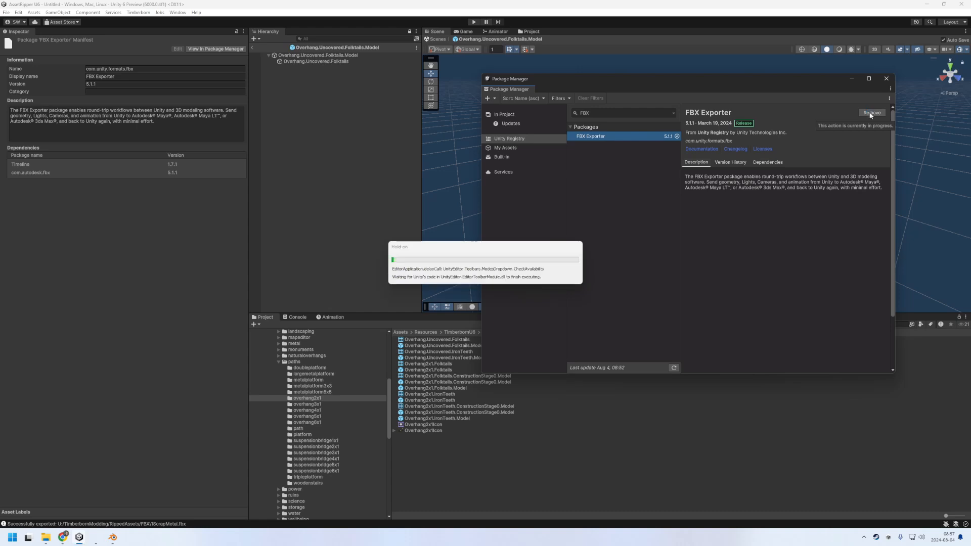
{"action": "left_click", "coordinate": [886, 78]}
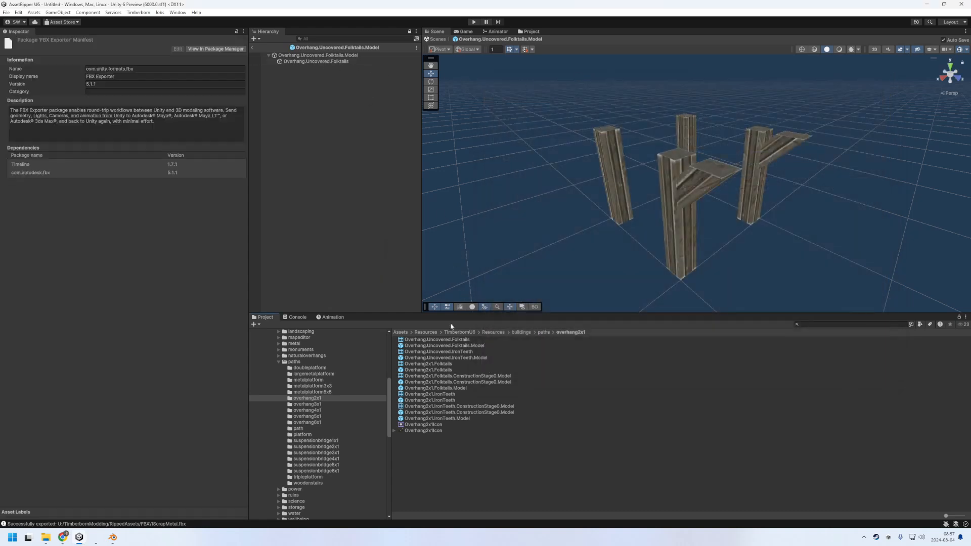
Open the FBX export options for the Overhang.Uncovered.Folktails object in the open prefab, keeping Binary as the export format
{"action": "left_click", "coordinate": [307, 404]}
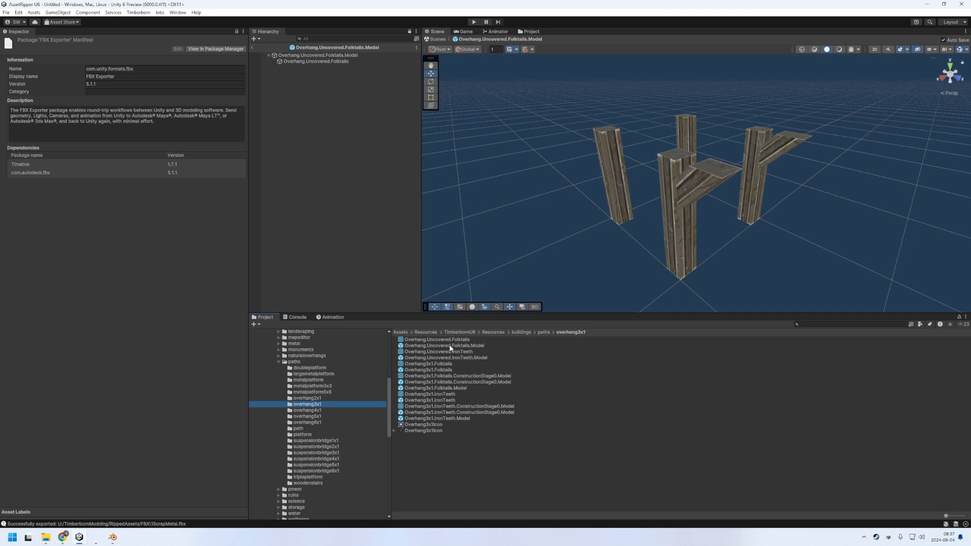
{"action": "left_click", "coordinate": [450, 346]}
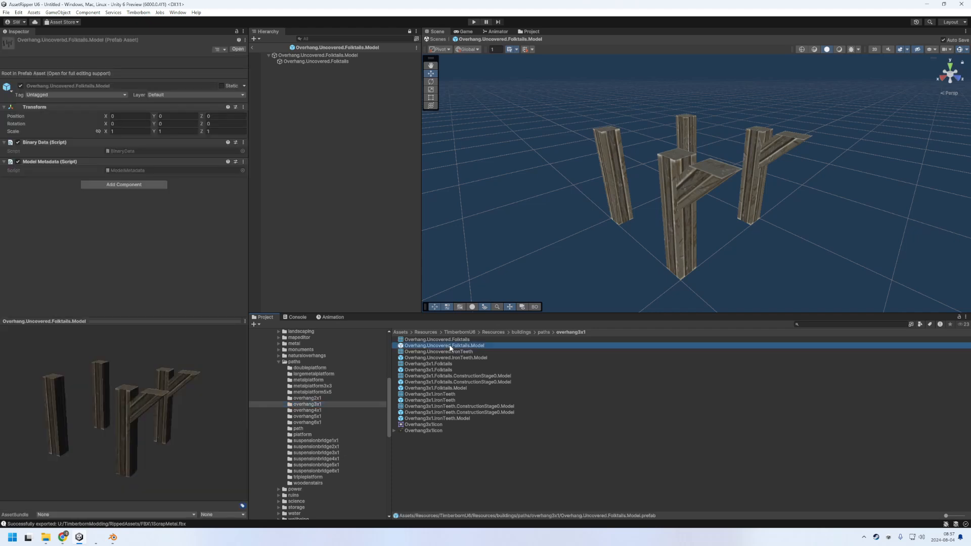
{"action": "left_click", "coordinate": [304, 62]}
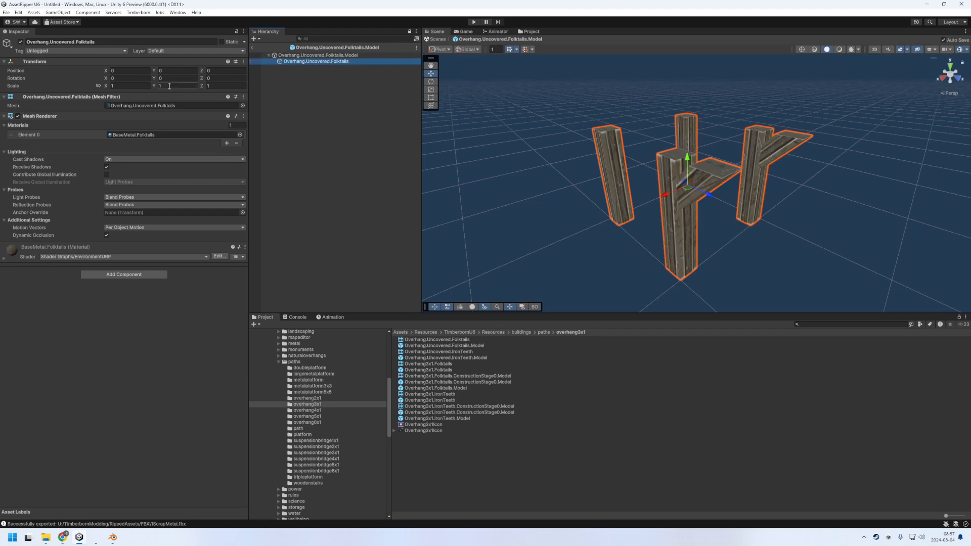
{"action": "right_click", "coordinate": [336, 64]}
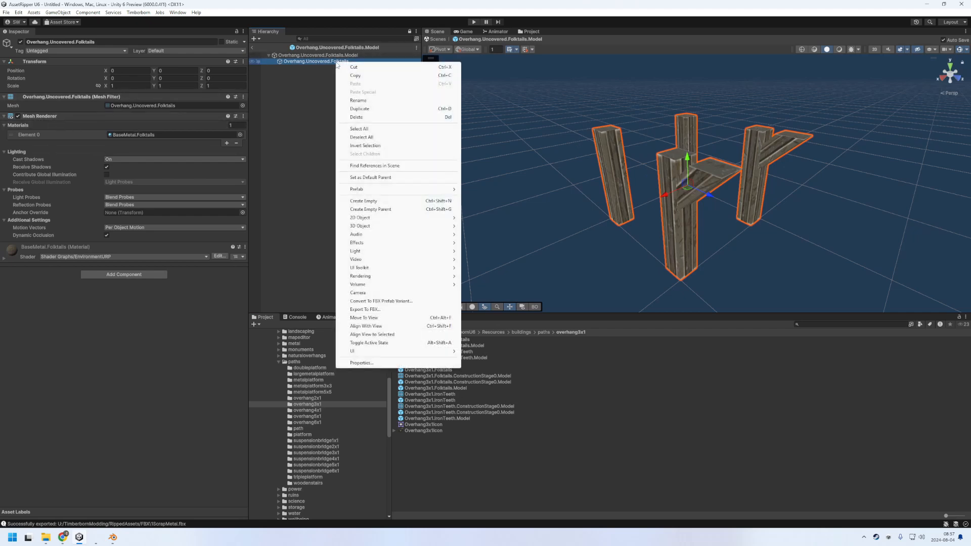
{"action": "left_click", "coordinate": [374, 310]}
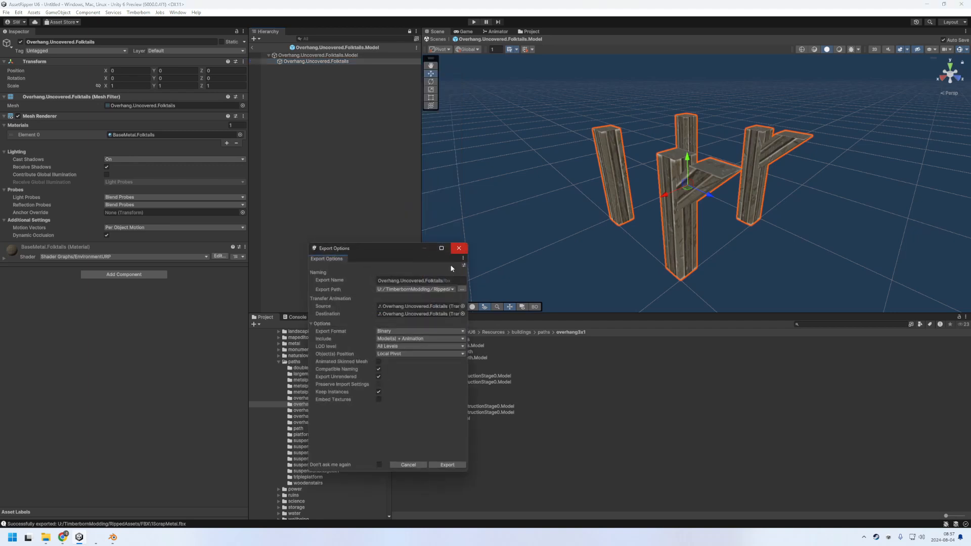
{"action": "left_click", "coordinate": [395, 332]}
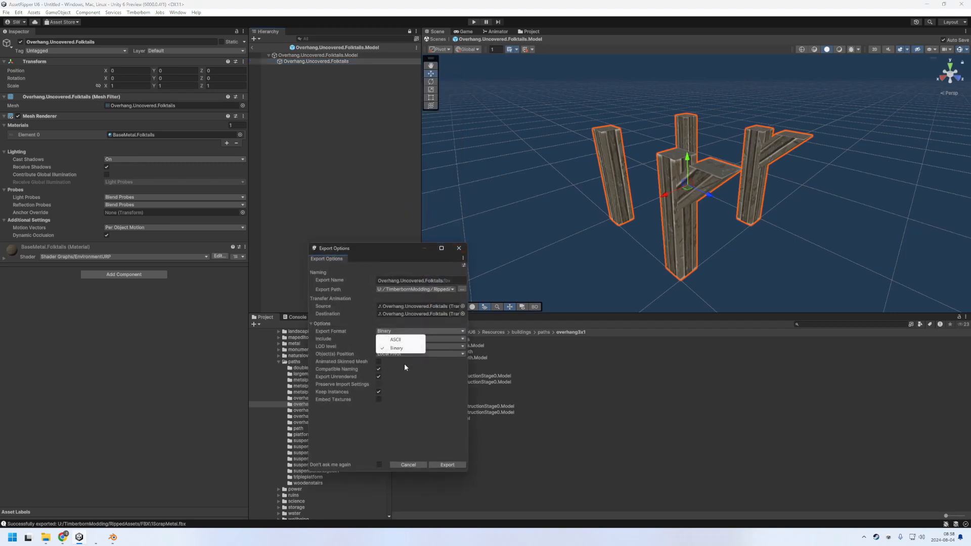
{"action": "left_click", "coordinate": [378, 420]}
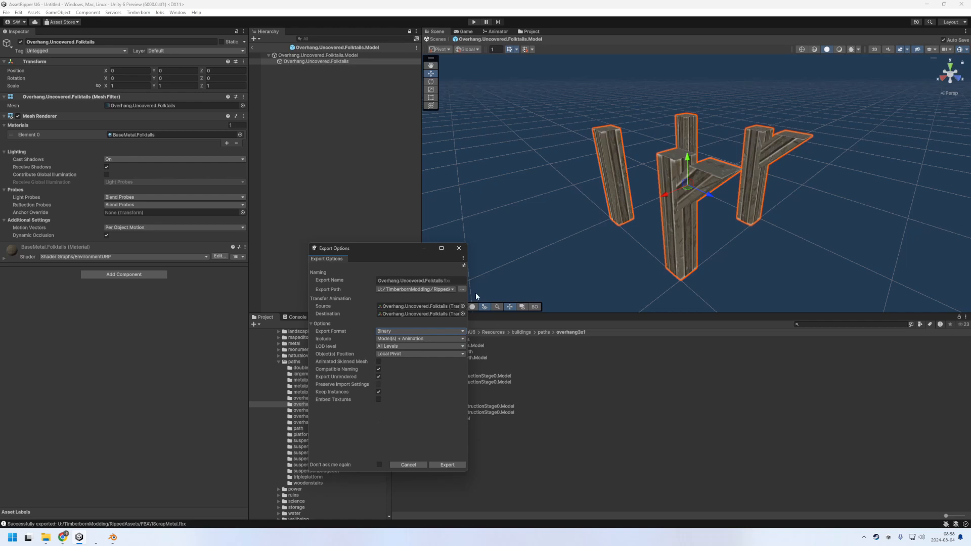
Create a folder named Video inside RippedAssets\FBX, set it as the export path, and export the model
{"action": "left_click", "coordinate": [462, 290]}
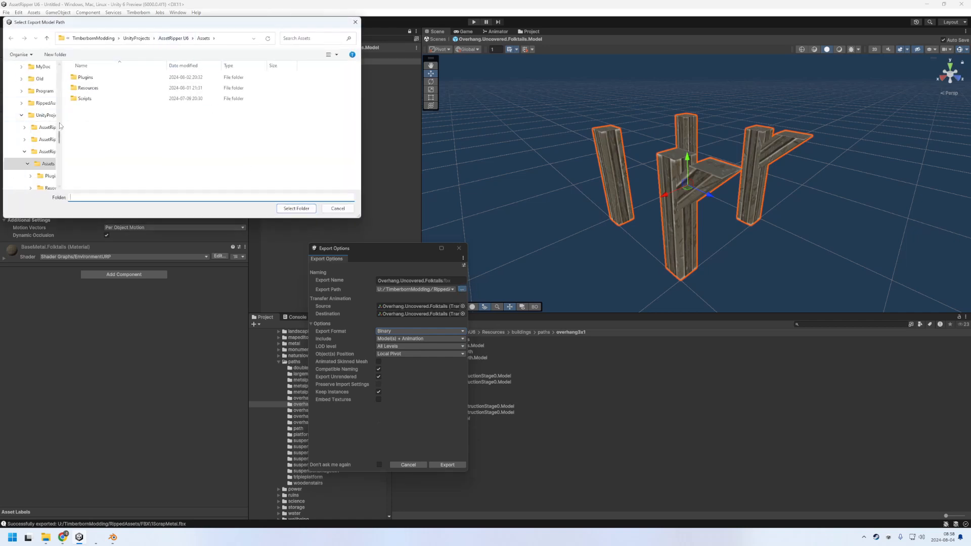
{"action": "left_click", "coordinate": [46, 103]}
{"action": "double_click", "coordinate": [81, 98]}
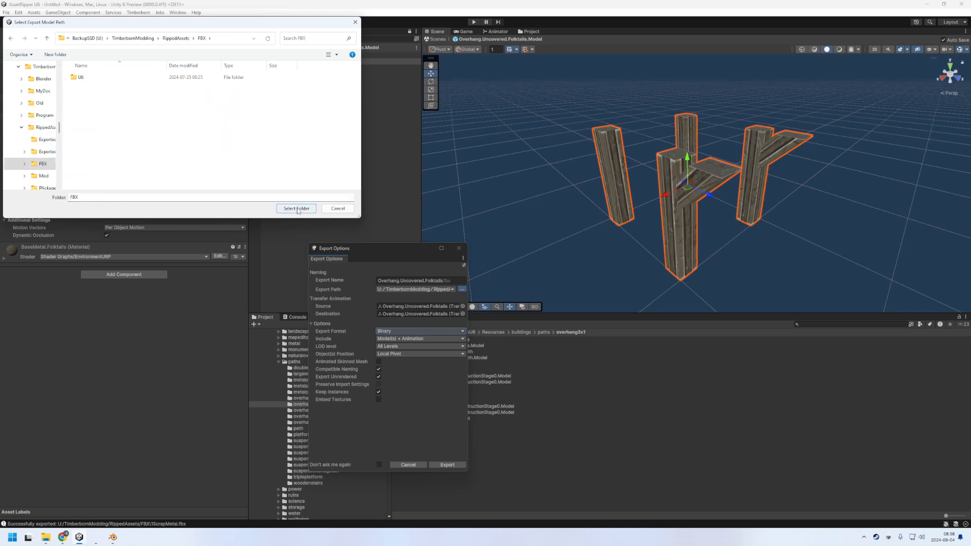
{"action": "left_click", "coordinate": [56, 54]}
{"action": "type", "text": "Vide"}
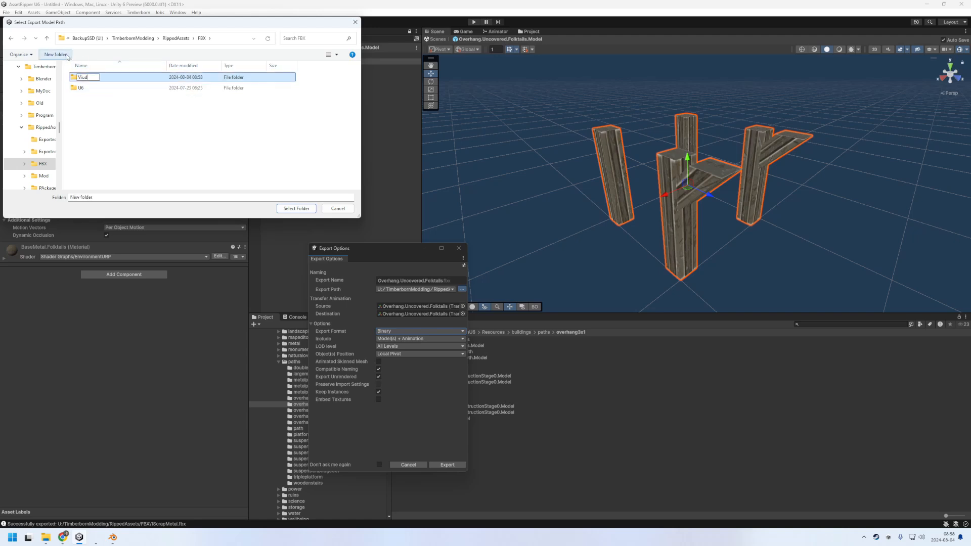
{"action": "type", "text": "o"}
{"action": "key", "text": "Return"}
{"action": "key", "text": "Return"}
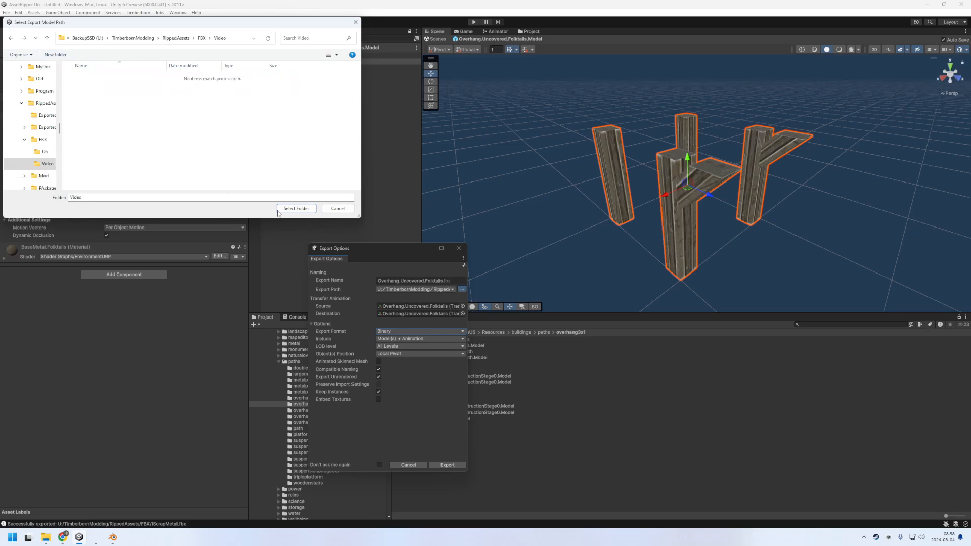
{"action": "left_click", "coordinate": [283, 210]}
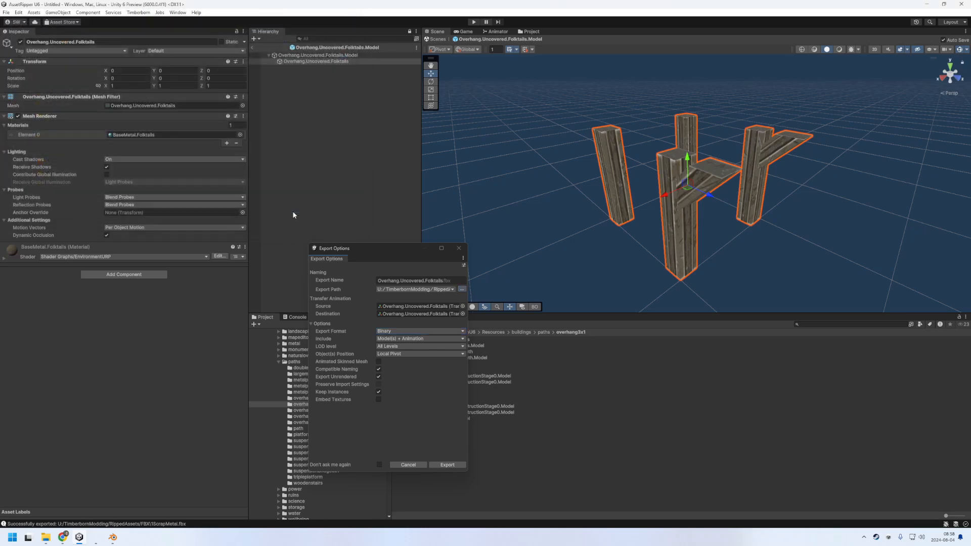
{"action": "left_click", "coordinate": [447, 465]}
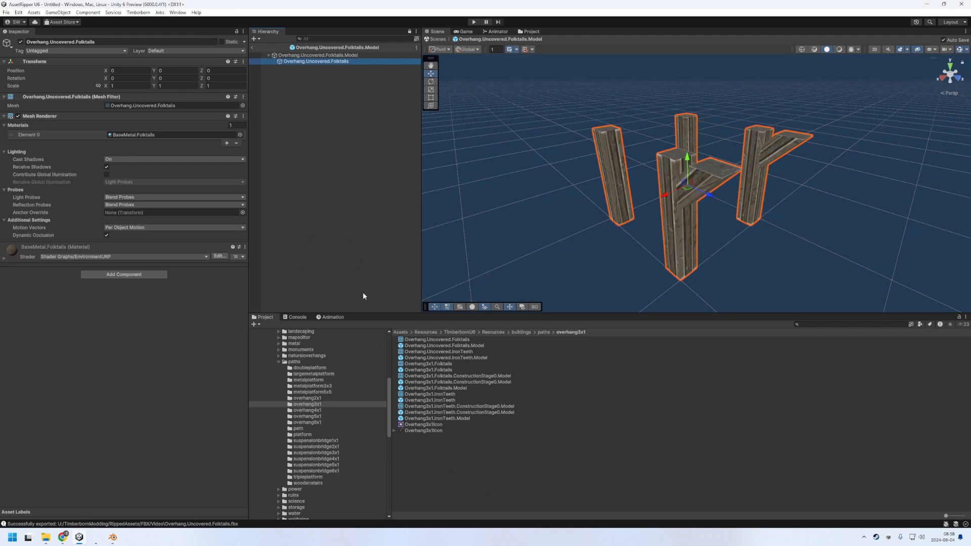
Switch to the browser and view the Blender 3.6 LTS download page and its address
{"action": "left_click", "coordinate": [927, 7]}
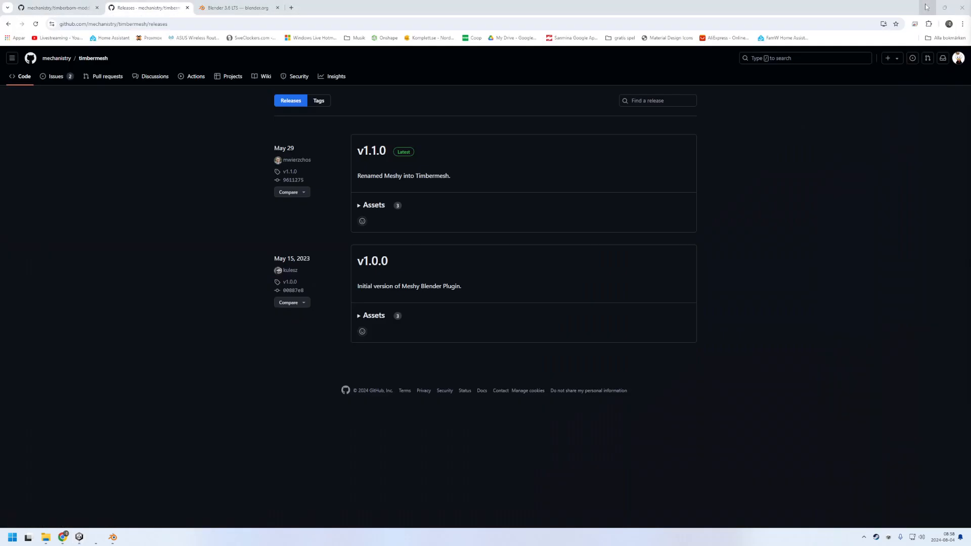
{"action": "left_click", "coordinate": [233, 9]}
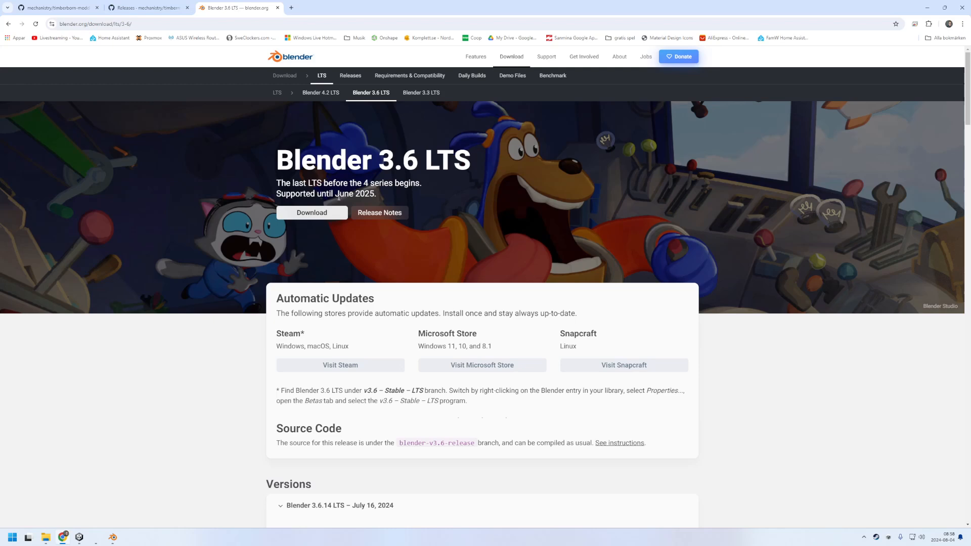
{"action": "key", "text": "ctrl+l"}
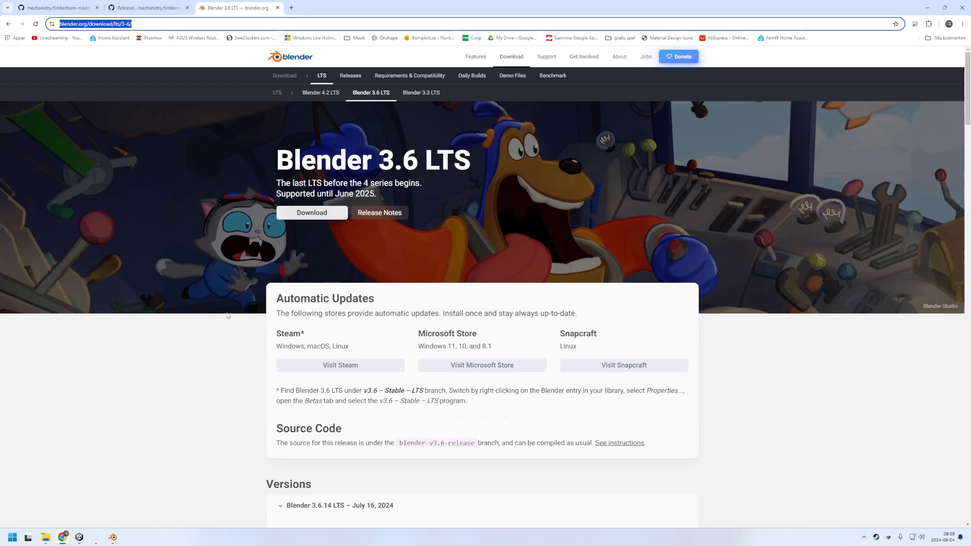
{"action": "mouse_move", "coordinate": [113, 538]}
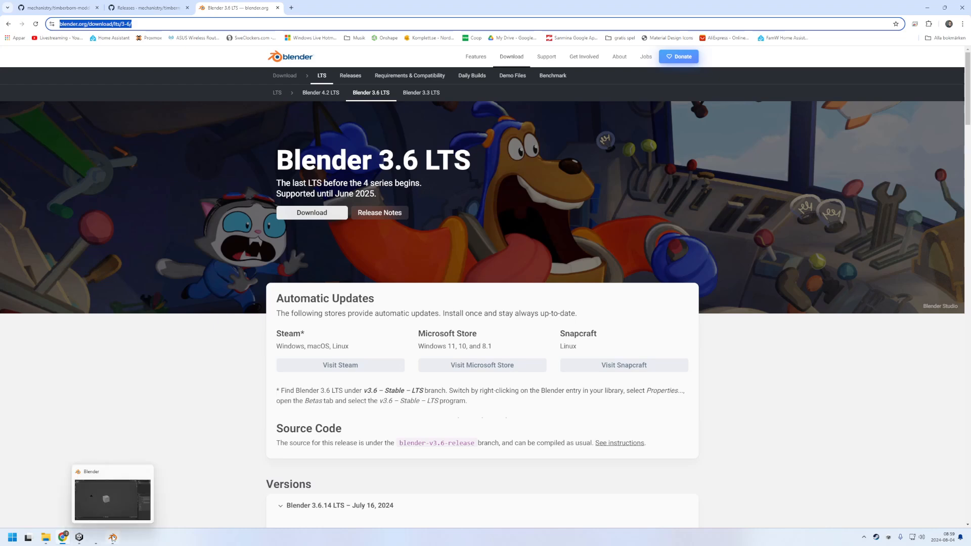
{"action": "left_click", "coordinate": [113, 538]}
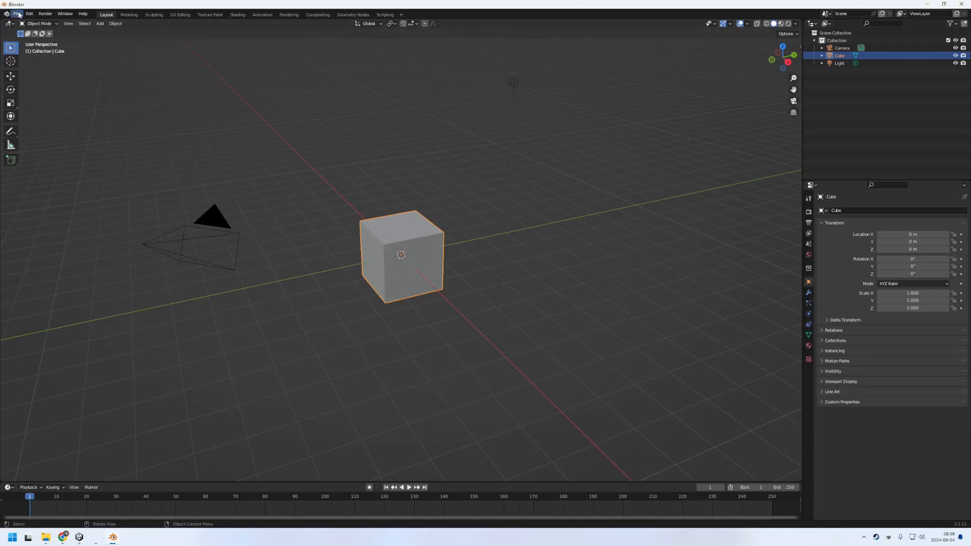
{"action": "left_click", "coordinate": [61, 540]}
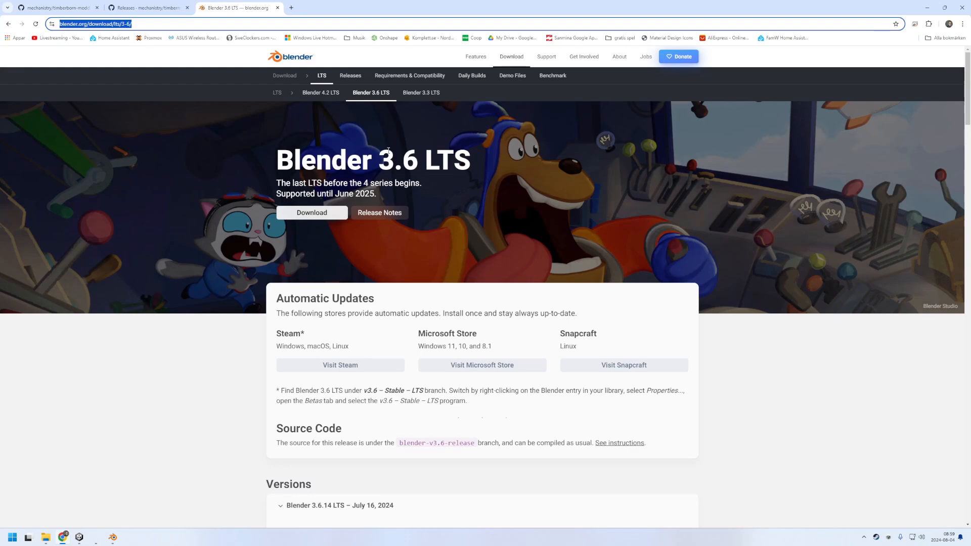
Switch to Blender and import Overhang.Uncovered.Folktails.fbx from the RippedAssets\FBX\Video folder with the default FBX import settings
{"action": "left_click", "coordinate": [113, 538]}
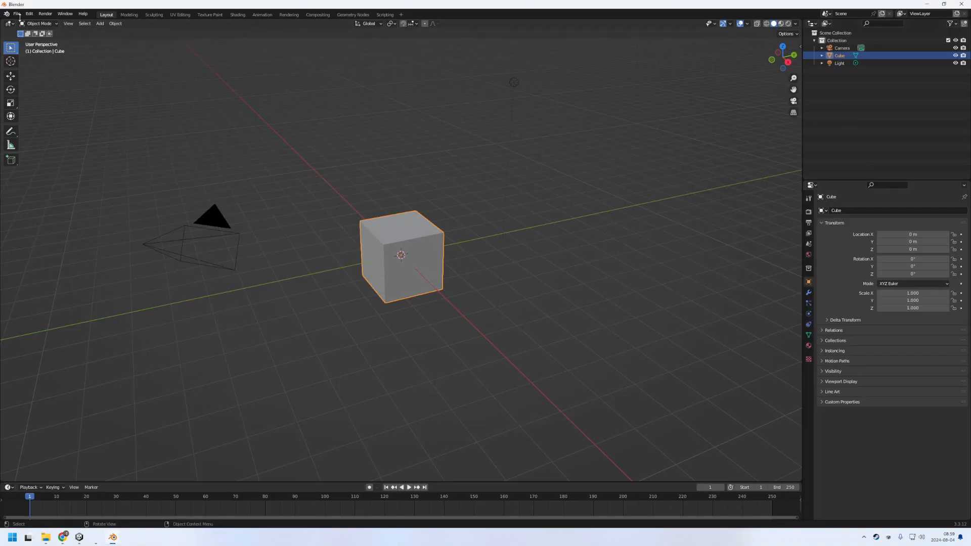
{"action": "left_click", "coordinate": [17, 13]}
{"action": "mouse_move", "coordinate": [65, 121]}
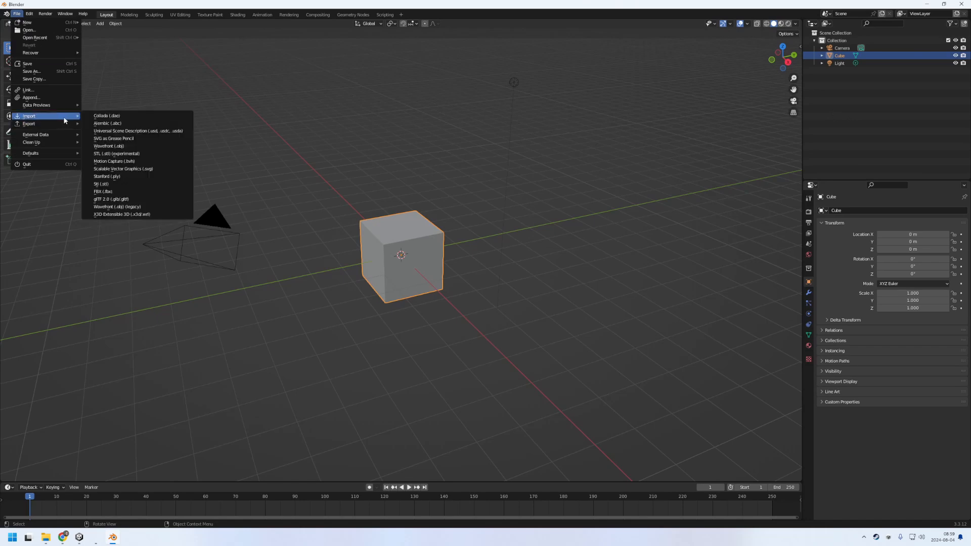
{"action": "left_click", "coordinate": [119, 192]}
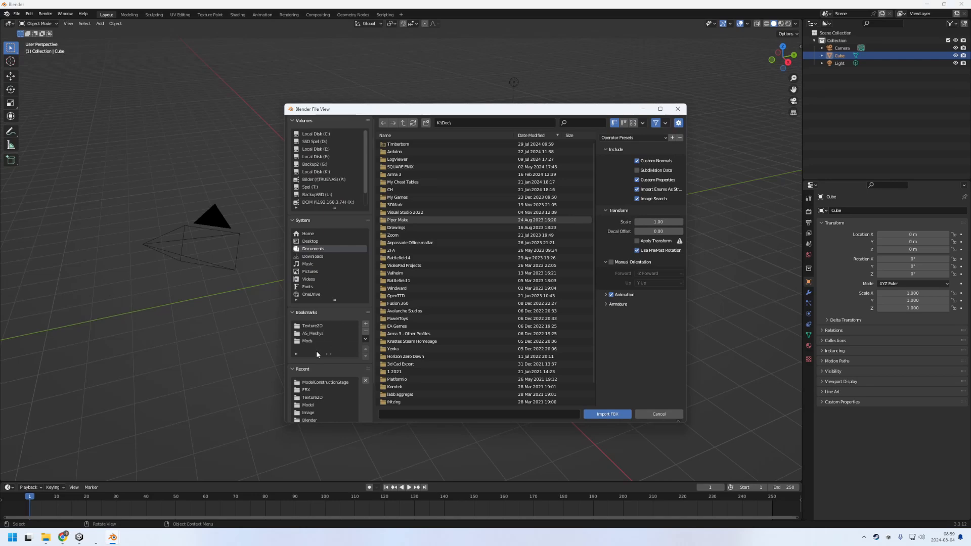
{"action": "left_click", "coordinate": [306, 390]}
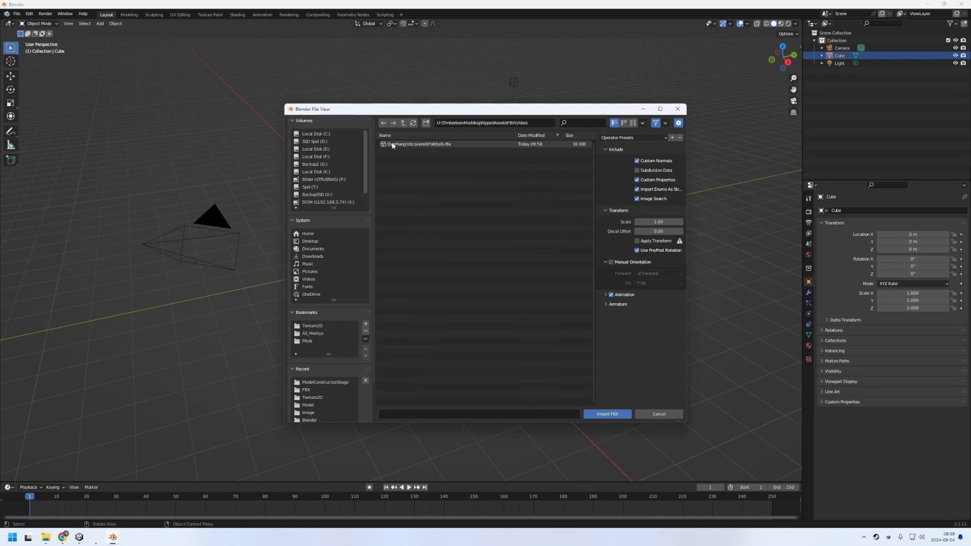
{"action": "left_click", "coordinate": [402, 146]}
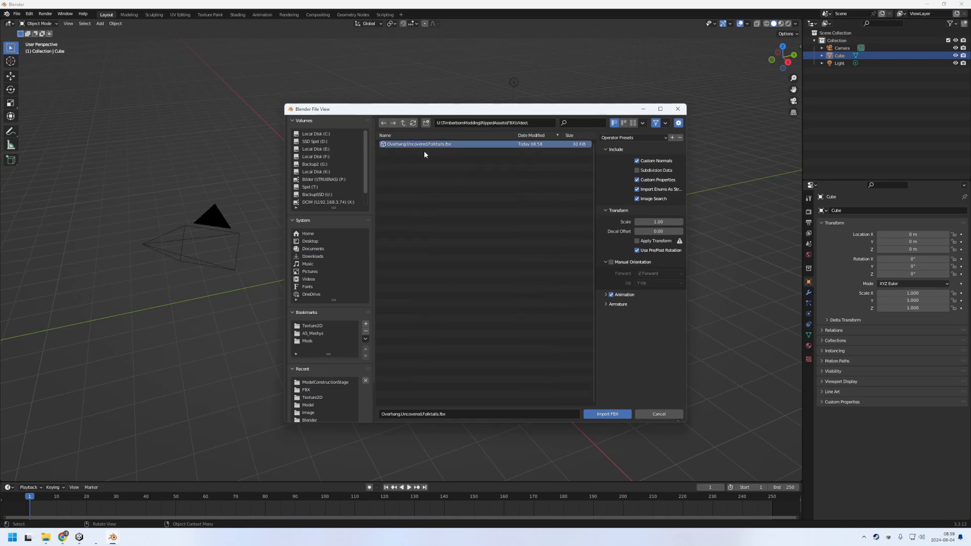
{"action": "left_click", "coordinate": [616, 418]}
Delete the default cube, camera and light, leaving only the imported overhang model in the scene
{"action": "middle_click_drag", "start_coordinate": [488, 235], "coordinate": [602, 251]}
{"action": "left_click", "coordinate": [420, 235]}
{"action": "key", "text": "Delete"}
{"action": "left_click", "coordinate": [837, 51]}
{"action": "key", "text": "Delete"}
{"action": "left_click", "coordinate": [839, 49]}
{"action": "key", "text": "Delete"}
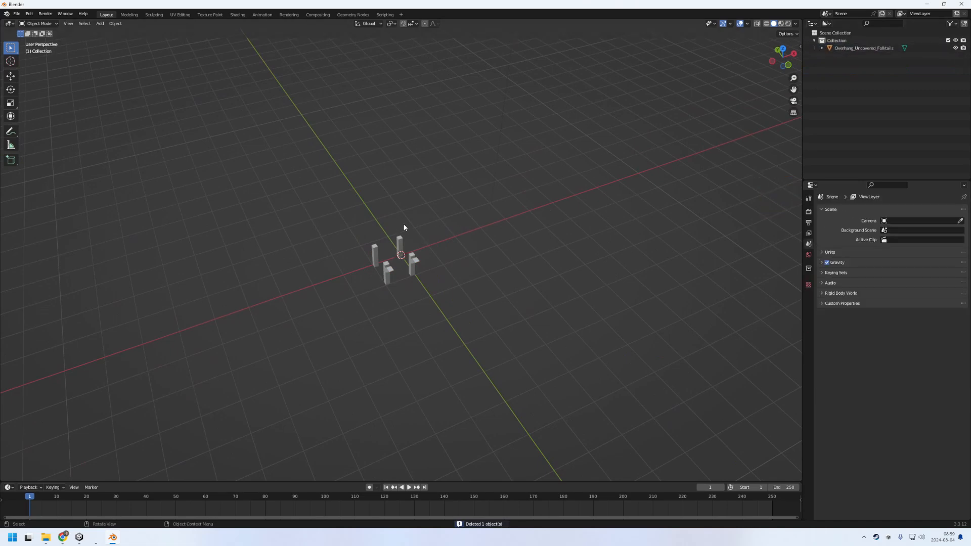
{"action": "left_click", "coordinate": [18, 14]}
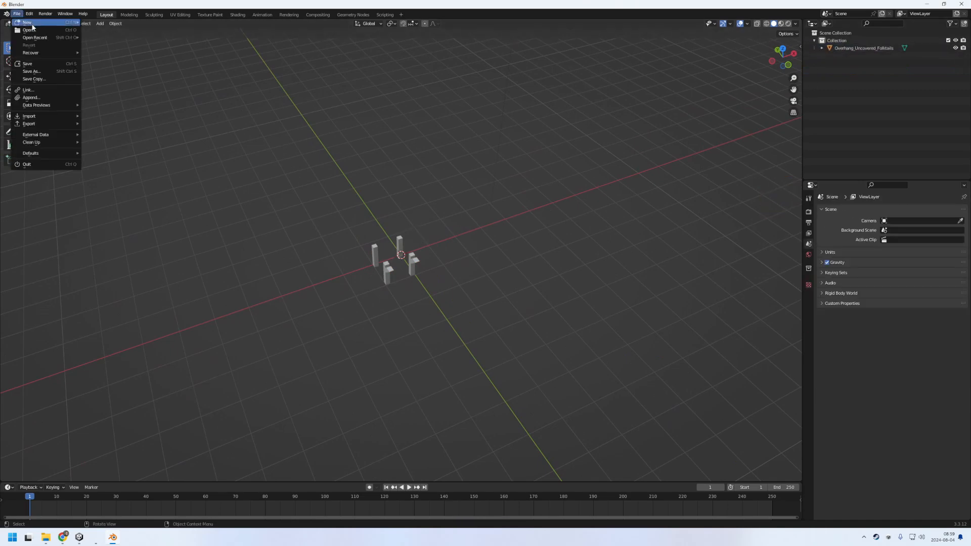
{"action": "mouse_move", "coordinate": [31, 24]}
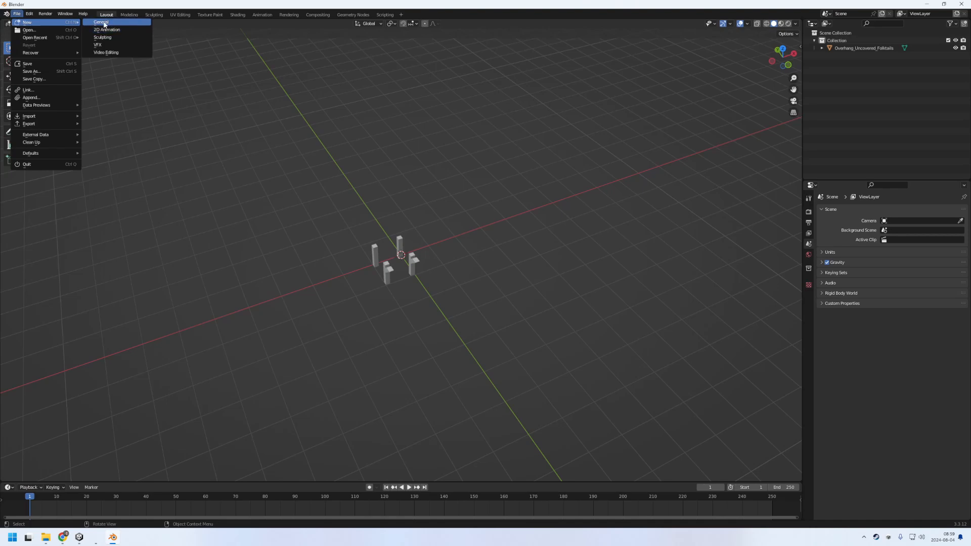
{"action": "scroll", "coordinate": [422, 296], "scroll_direction": "up", "scroll_amount": 8}
{"action": "middle_click_drag", "start_coordinate": [537, 290], "coordinate": [587, 268]}
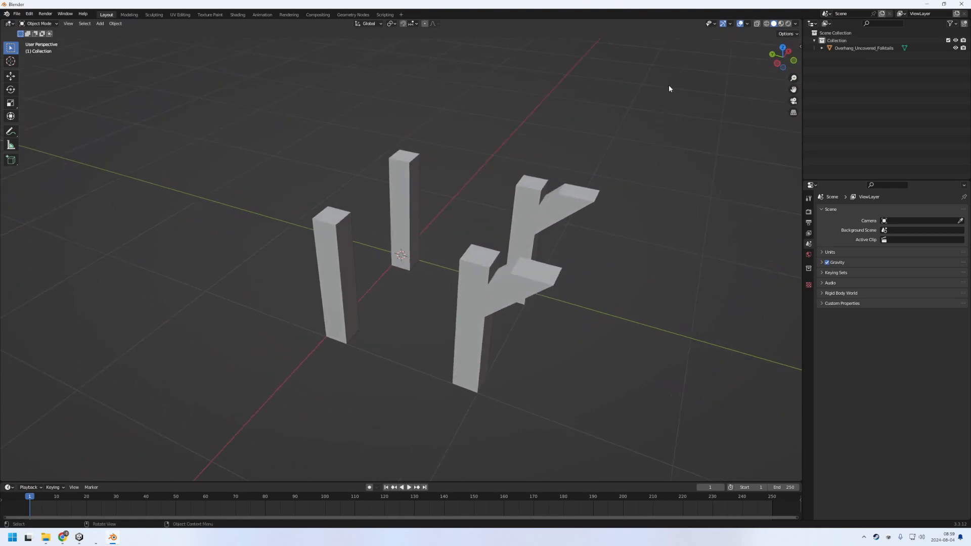
Show the viewport in Material Preview shading and set the overhang material's blend mode to Opaque
{"action": "left_click", "coordinate": [781, 24]}
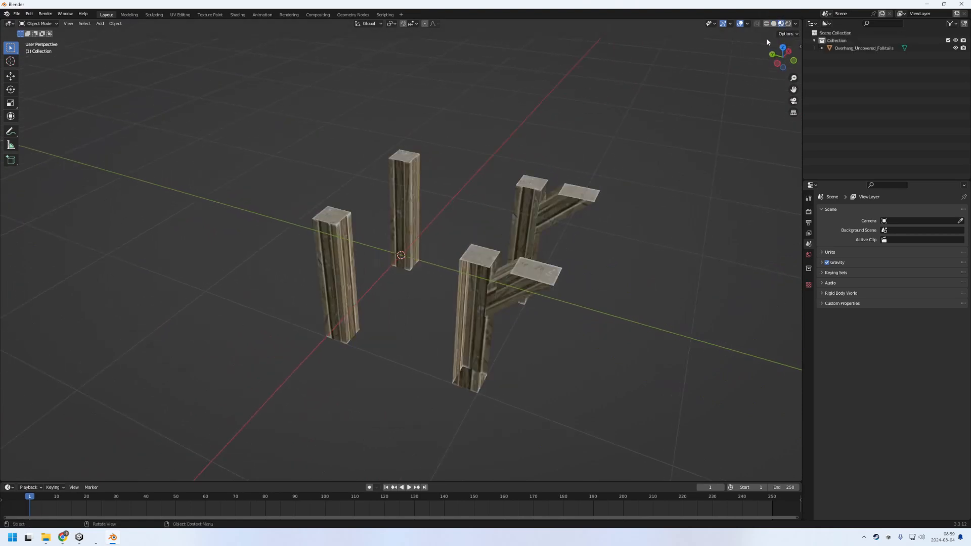
{"action": "middle_click_drag", "start_coordinate": [513, 367], "coordinate": [511, 349]}
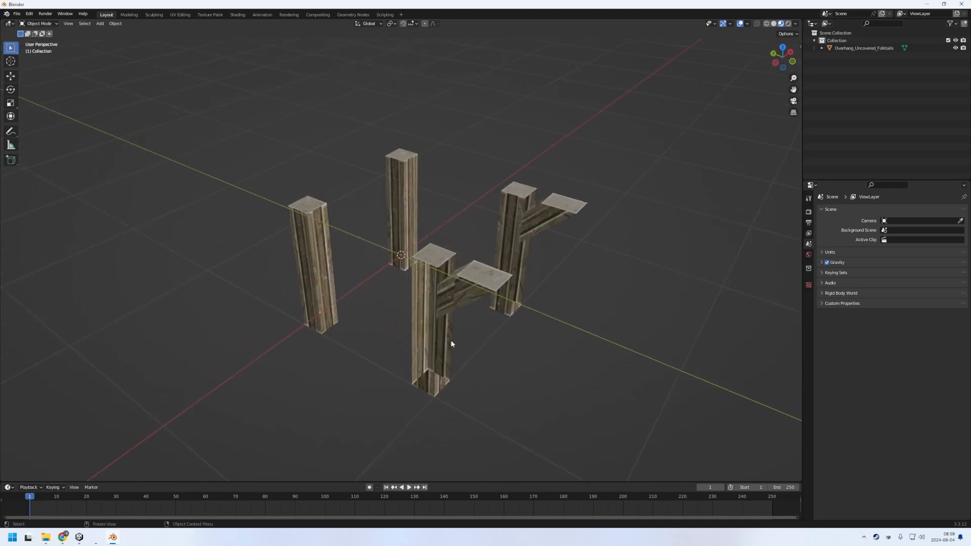
{"action": "left_click", "coordinate": [427, 366]}
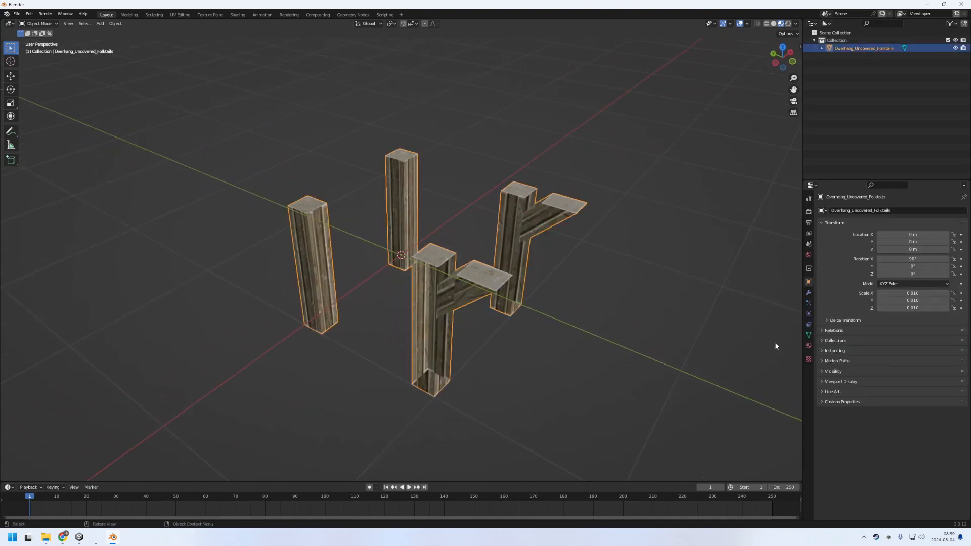
{"action": "left_click", "coordinate": [809, 345]}
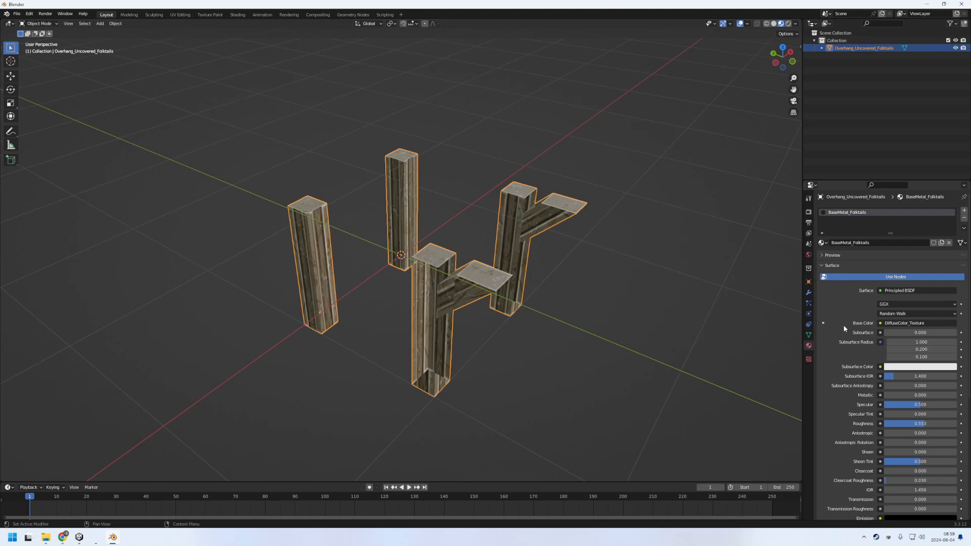
{"action": "scroll", "coordinate": [850, 320], "scroll_direction": "down", "scroll_amount": 8}
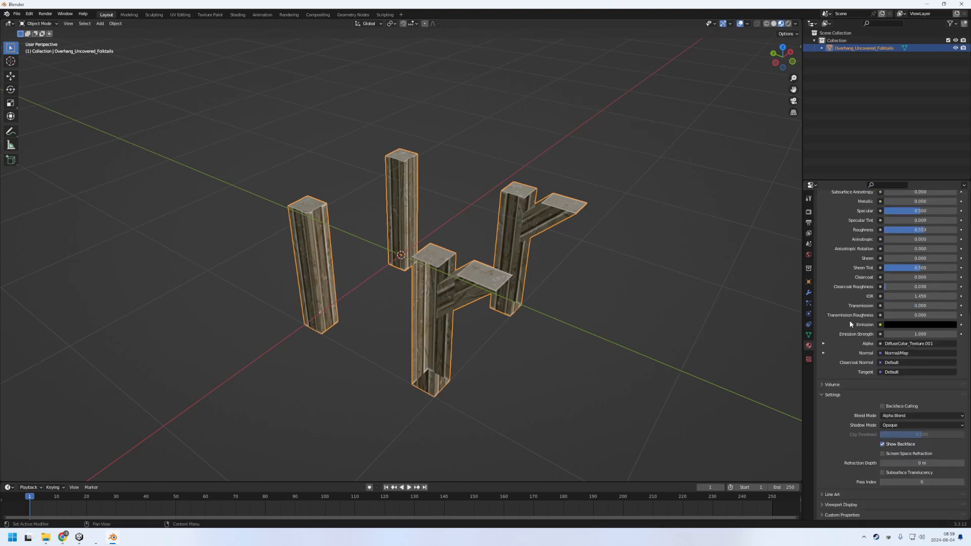
{"action": "left_click", "coordinate": [908, 414]}
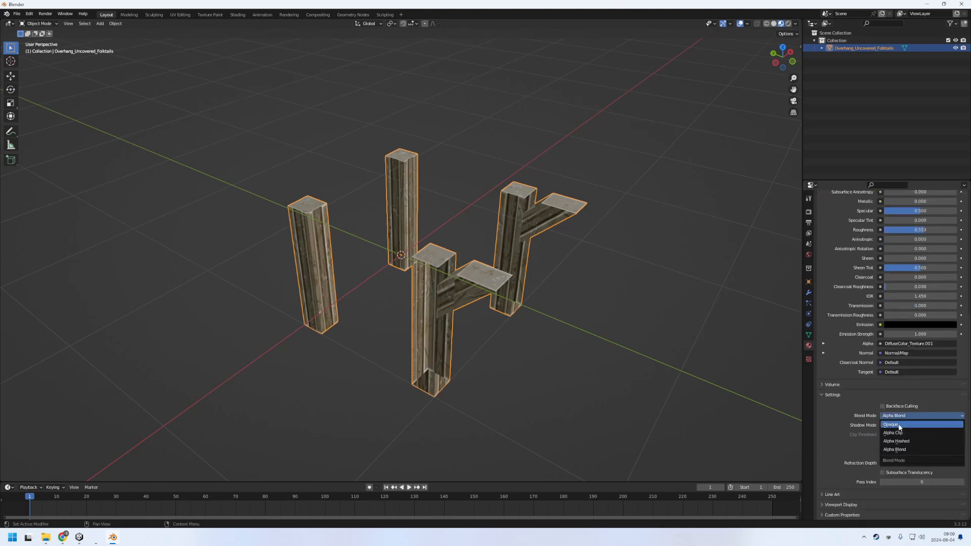
{"action": "left_click", "coordinate": [899, 426]}
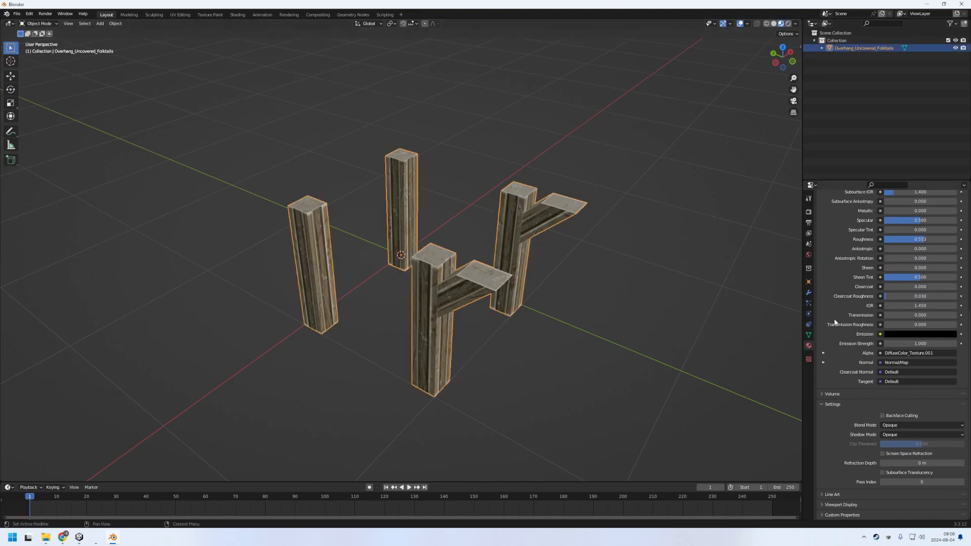
Expand the material's base colour texture settings and load BaseMetal_D1.png as the image
{"action": "scroll", "coordinate": [867, 312], "scroll_direction": "up", "scroll_amount": 10}
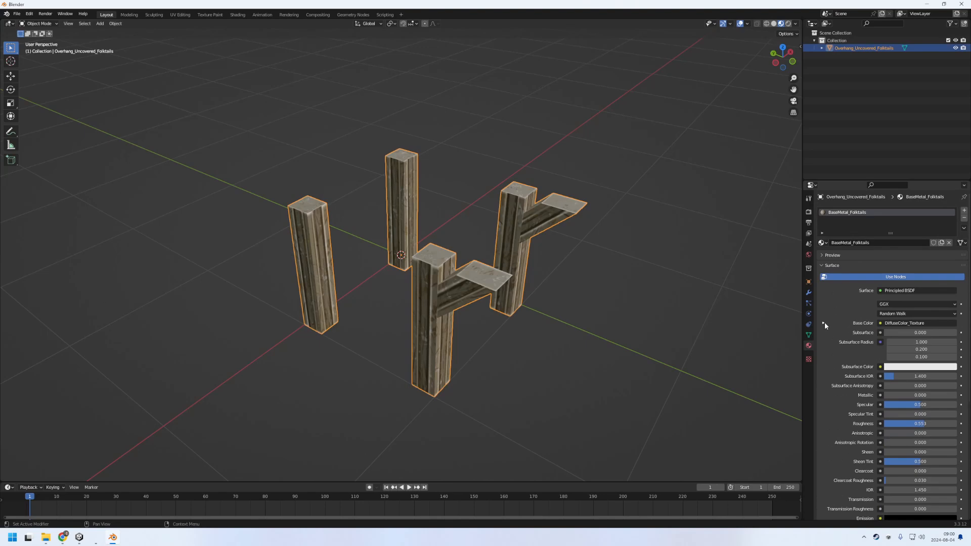
{"action": "left_click", "coordinate": [824, 324]}
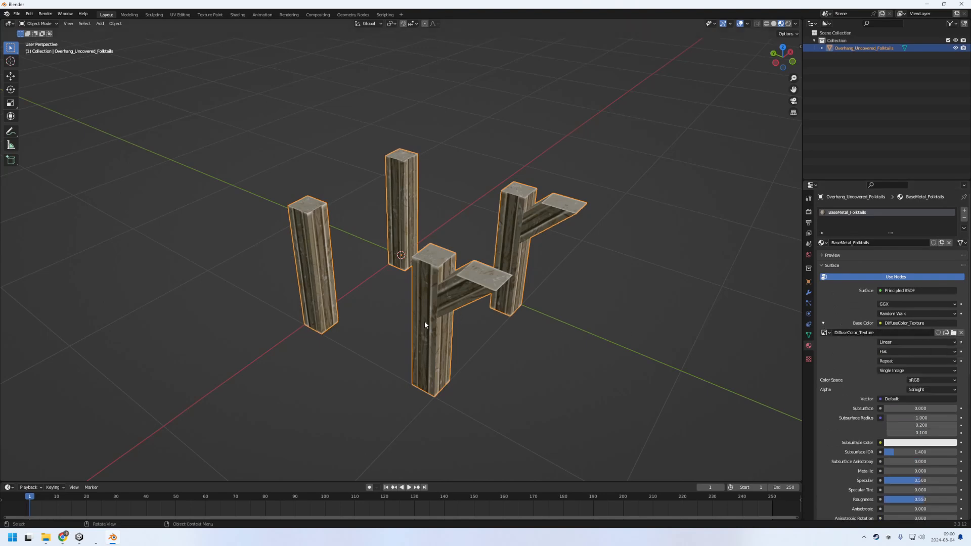
{"action": "left_click", "coordinate": [954, 334]}
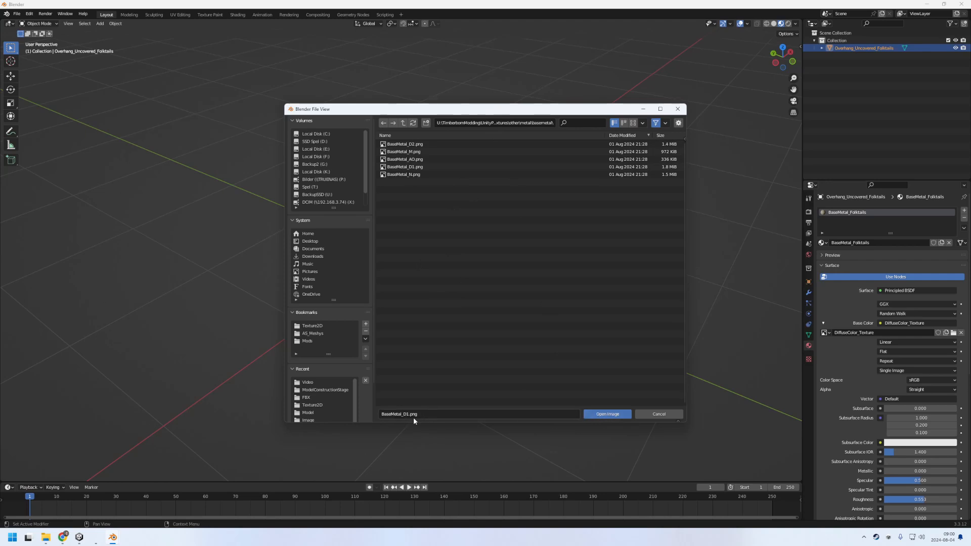
{"action": "left_click", "coordinate": [627, 414]}
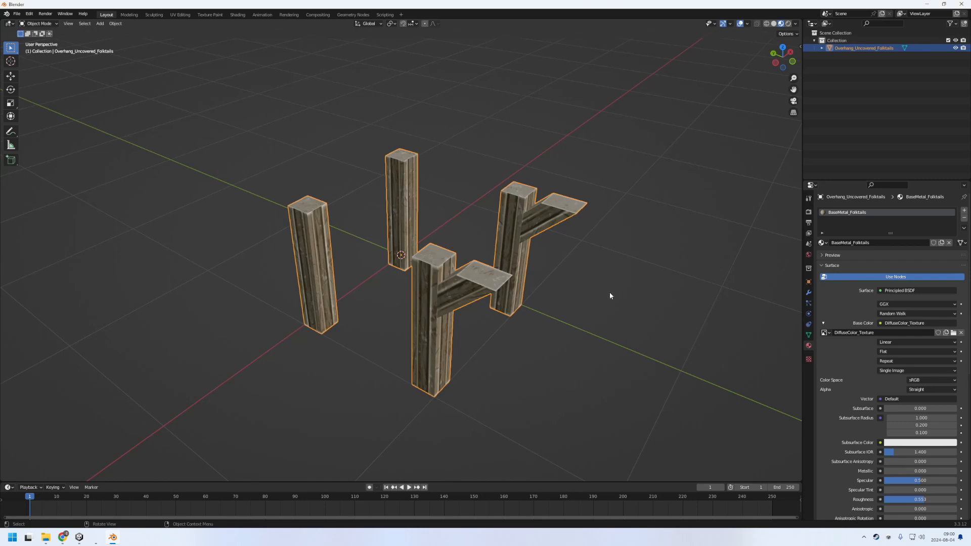
Rename the overhang's material to BaseMetal.Folktails
{"action": "double_click", "coordinate": [849, 213]}
{"action": "left_click", "coordinate": [849, 213]}
{"action": "key", "text": "Delete"}
{"action": "key", "text": "Return"}
{"action": "middle_click_drag", "start_coordinate": [470, 279], "coordinate": [471, 301]}
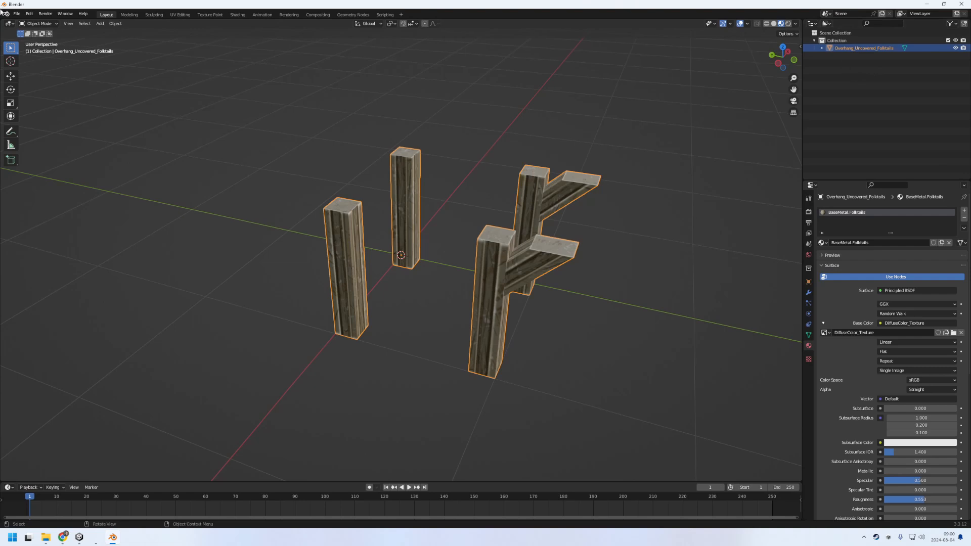
In Edit Mode, select the linked geometry of both angled brackets, separate it into its own object, and return to Object Mode
{"action": "left_click", "coordinate": [39, 24]}
{"action": "left_click", "coordinate": [38, 41]}
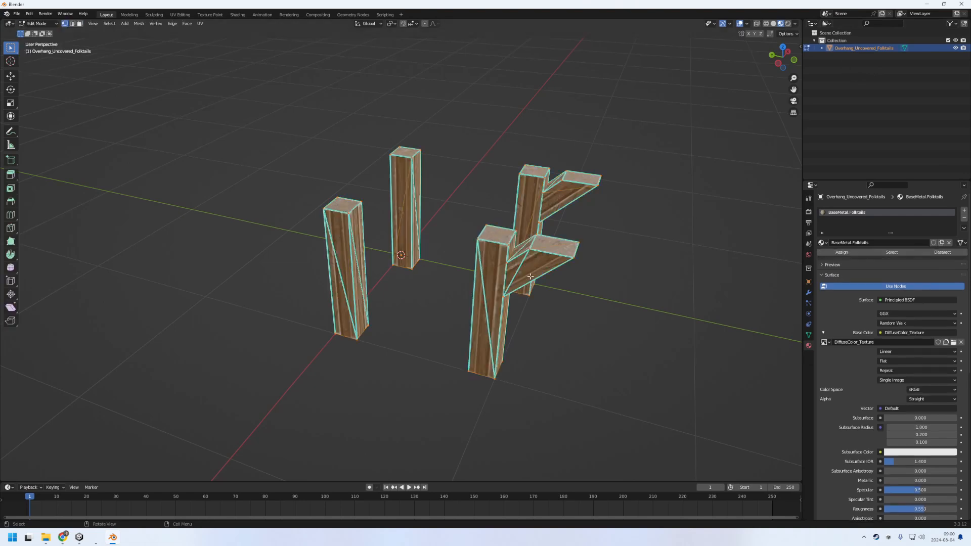
{"action": "left_click", "coordinate": [615, 316]}
{"action": "key", "text": "l"}
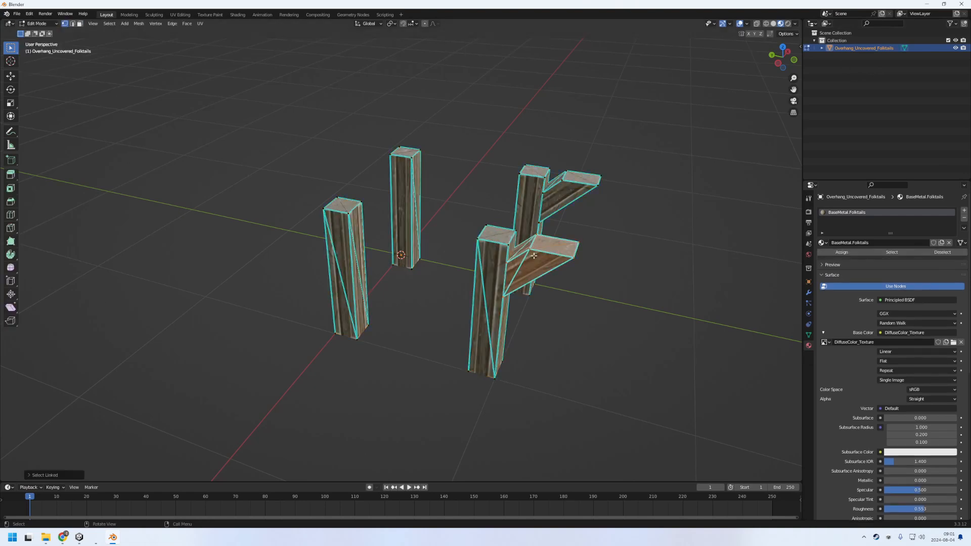
{"action": "left_click", "coordinate": [28, 475]}
{"action": "mouse_move", "coordinate": [538, 281]}
{"action": "middle_mouse_down"}
{"action": "mouse_move", "coordinate": [486, 291]}
{"action": "mouse_move", "coordinate": [486, 271]}
{"action": "mouse_move", "coordinate": [530, 267]}
{"action": "middle_mouse_up"}
{"action": "middle_click_drag", "start_coordinate": [609, 275], "coordinate": [516, 277]}
{"action": "right_click", "coordinate": [516, 278]}
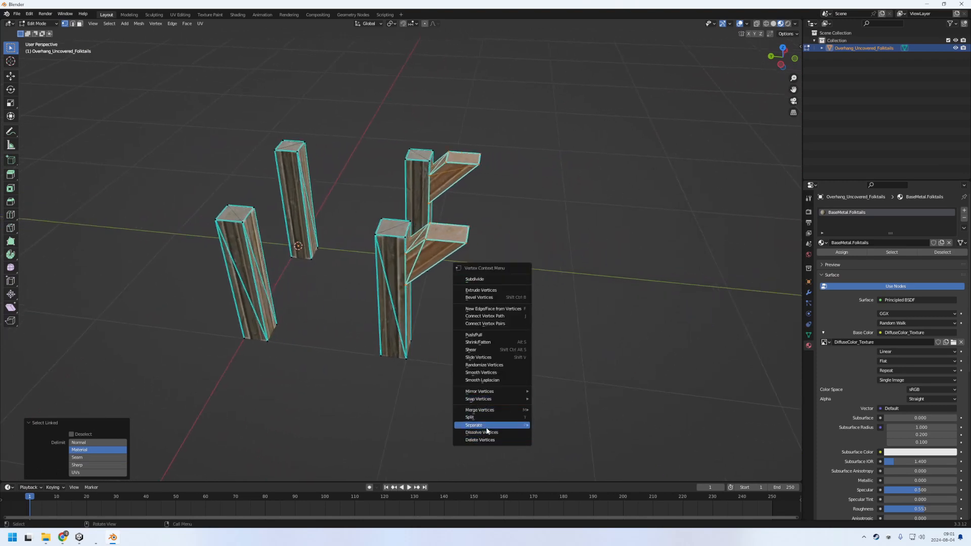
{"action": "mouse_move", "coordinate": [505, 425]}
{"action": "left_click", "coordinate": [573, 428]}
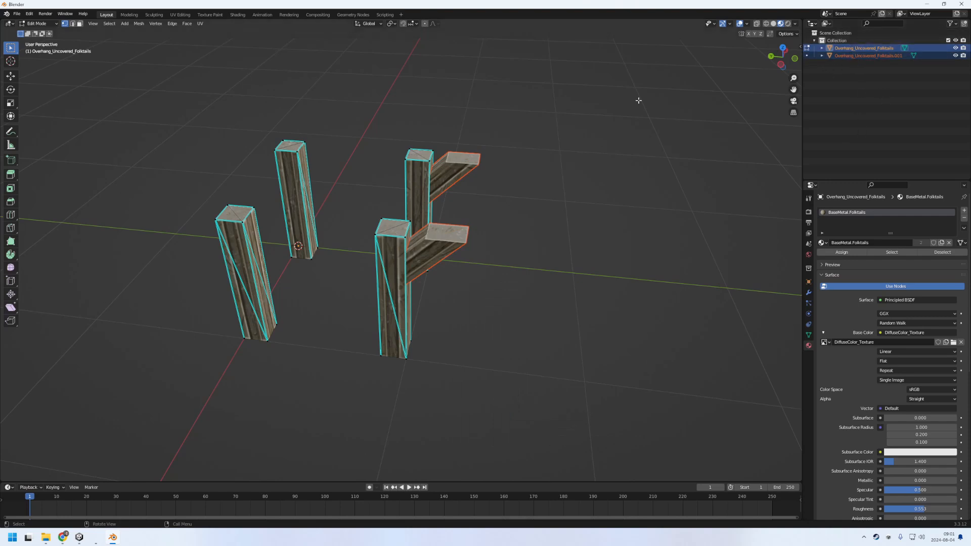
{"action": "left_click", "coordinate": [871, 56]}
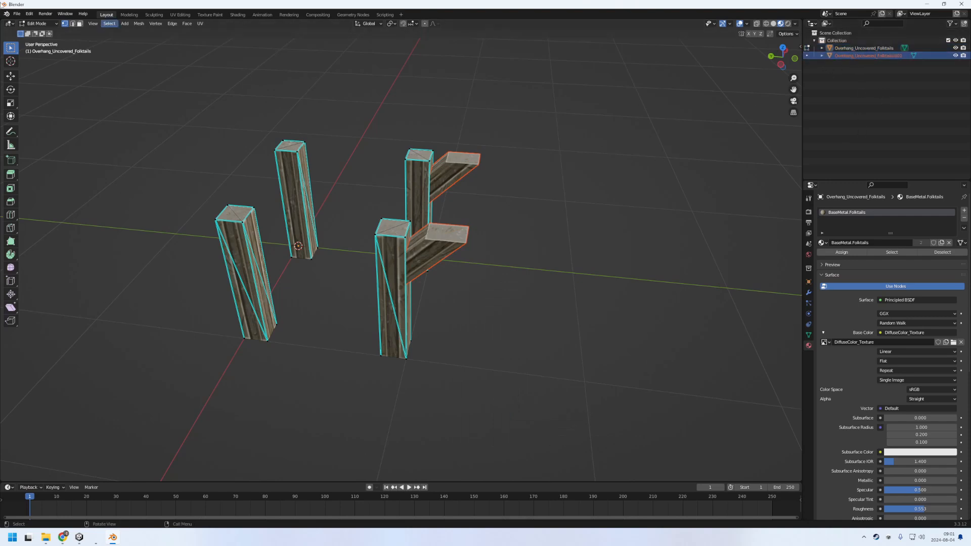
{"action": "left_click", "coordinate": [36, 23]}
{"action": "left_click", "coordinate": [36, 31]}
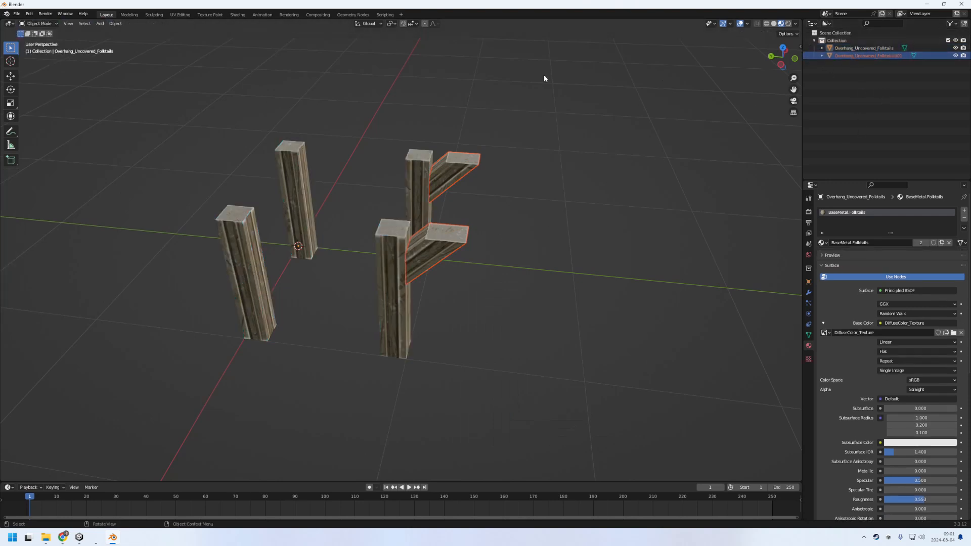
Set snapping to Vertex and move the separated brackets along the Y axis to the opposite pair of posts
{"action": "left_click", "coordinate": [845, 48]}
{"action": "key", "text": "Down"}
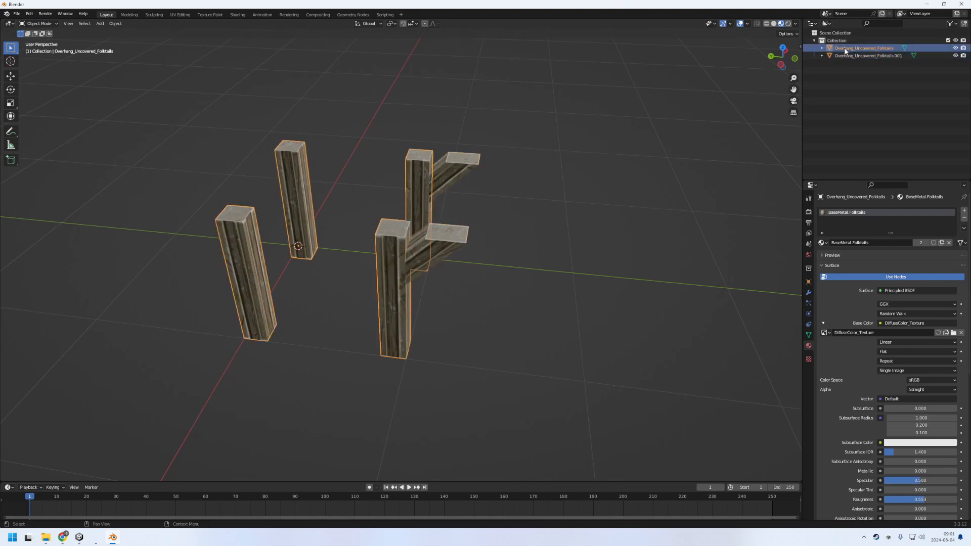
{"action": "left_click", "coordinate": [10, 76]}
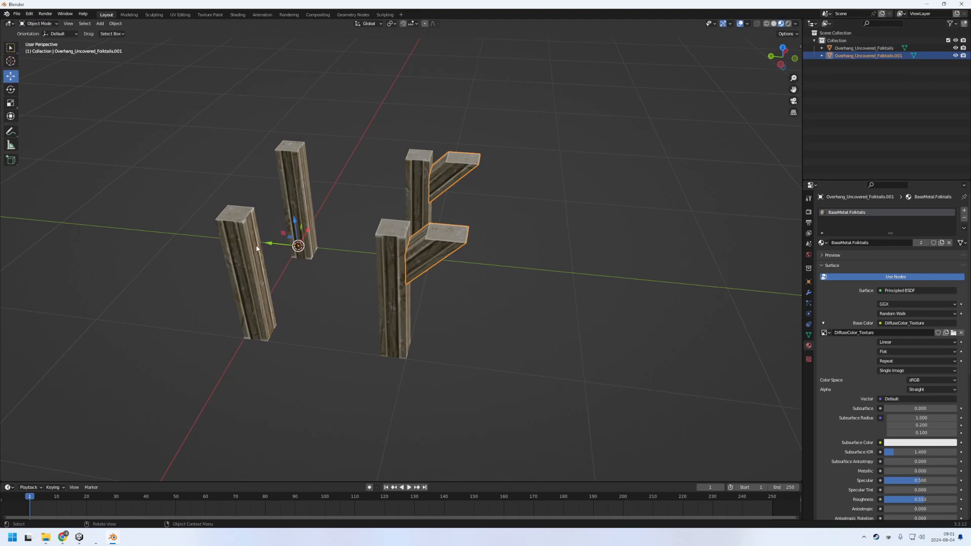
{"action": "left_click_drag", "start_coordinate": [269, 243], "coordinate": [272, 223]}
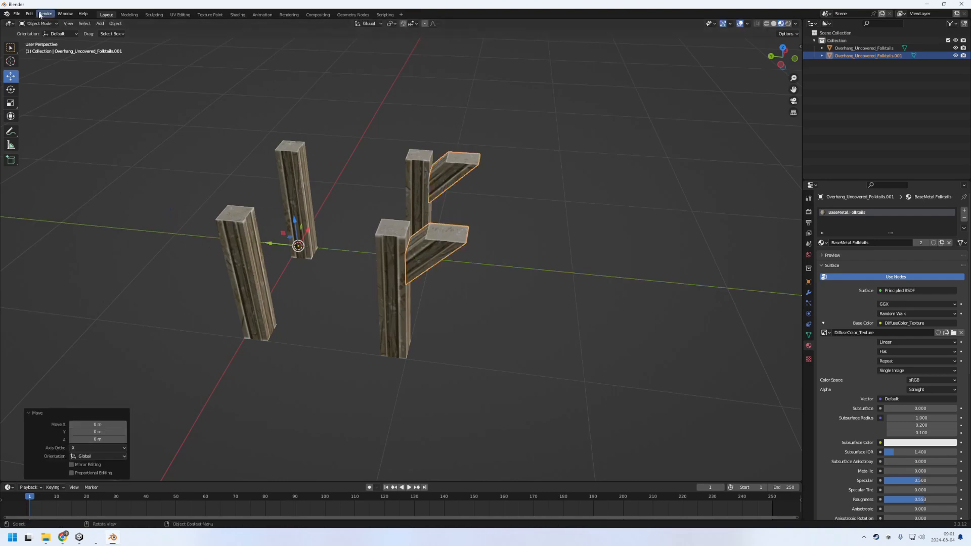
{"action": "left_click", "coordinate": [417, 24]}
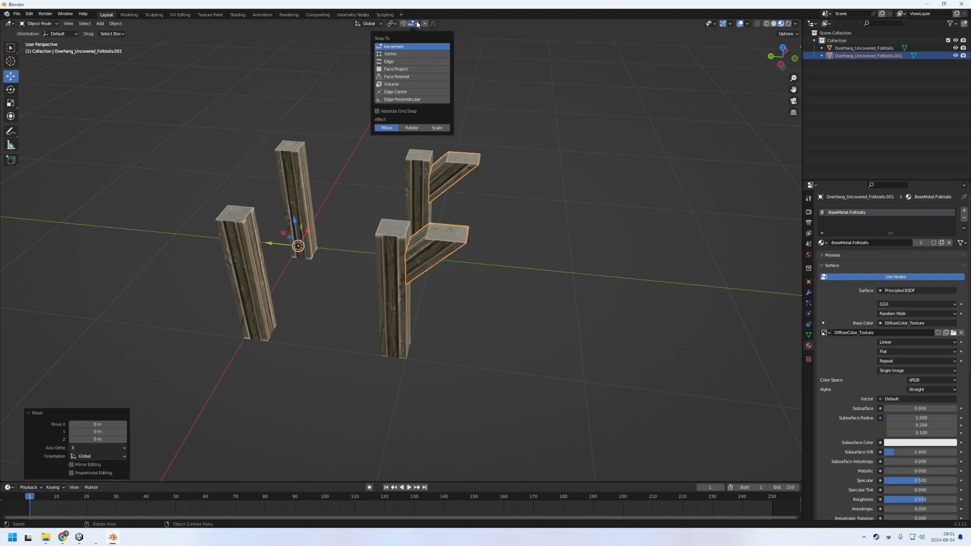
{"action": "left_click", "coordinate": [399, 54]}
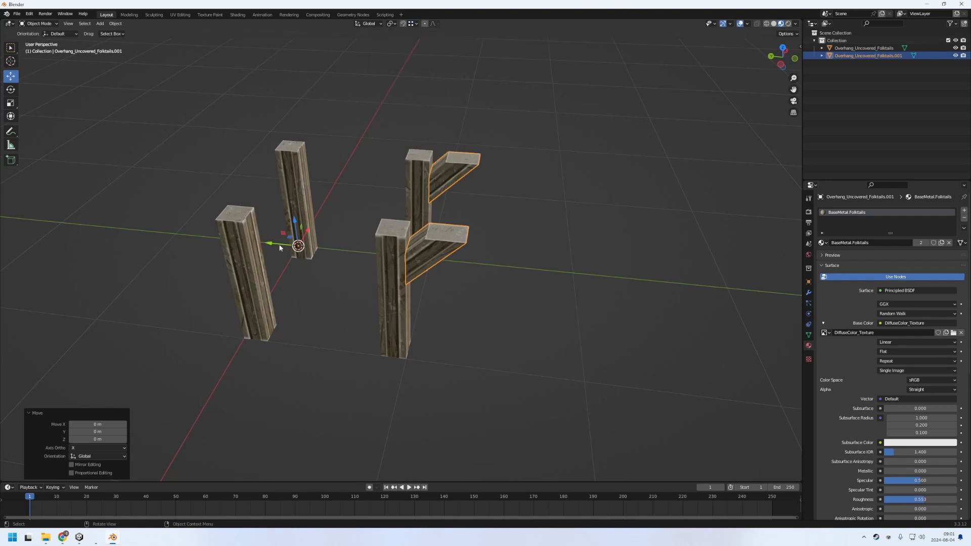
{"action": "middle_click_drag", "start_coordinate": [268, 241], "coordinate": [368, 213]}
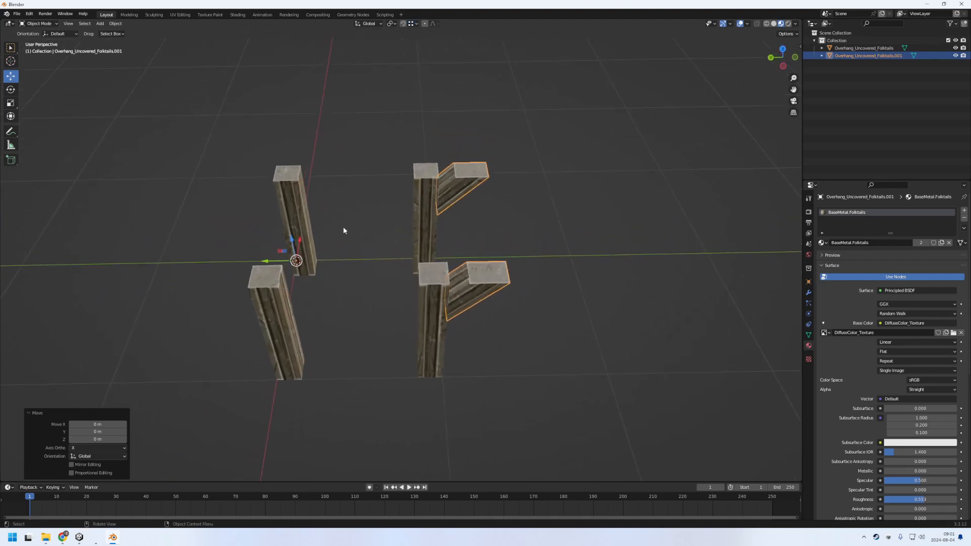
{"action": "left_click_drag", "start_coordinate": [265, 261], "coordinate": [277, 291]}
{"action": "middle_click_drag", "start_coordinate": [384, 239], "coordinate": [396, 207]}
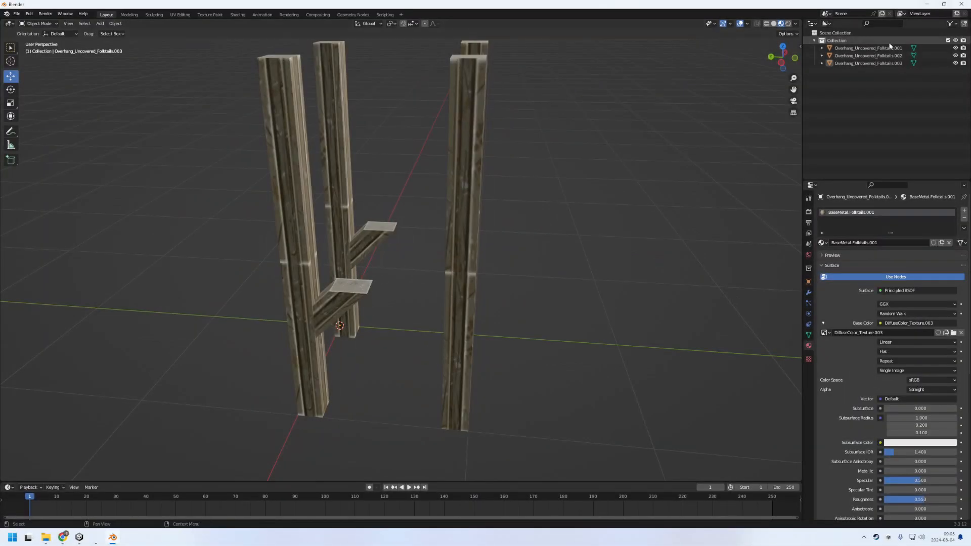
Move the brackets object Overhang_Uncovered_Folktails.001 up 1 m along the Z axis to the upper posts
{"action": "left_click", "coordinate": [894, 56]}
{"action": "left_click", "coordinate": [884, 63]}
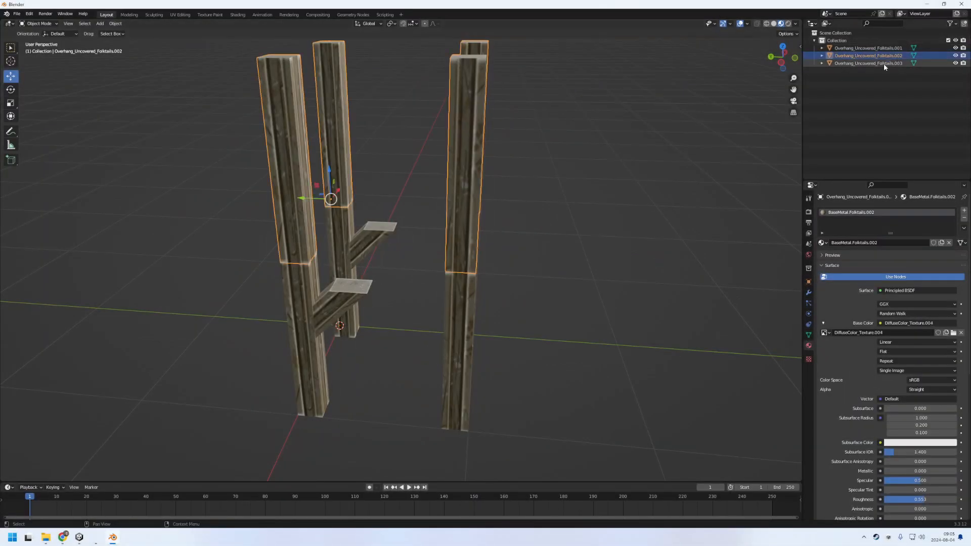
{"action": "left_click", "coordinate": [881, 48]}
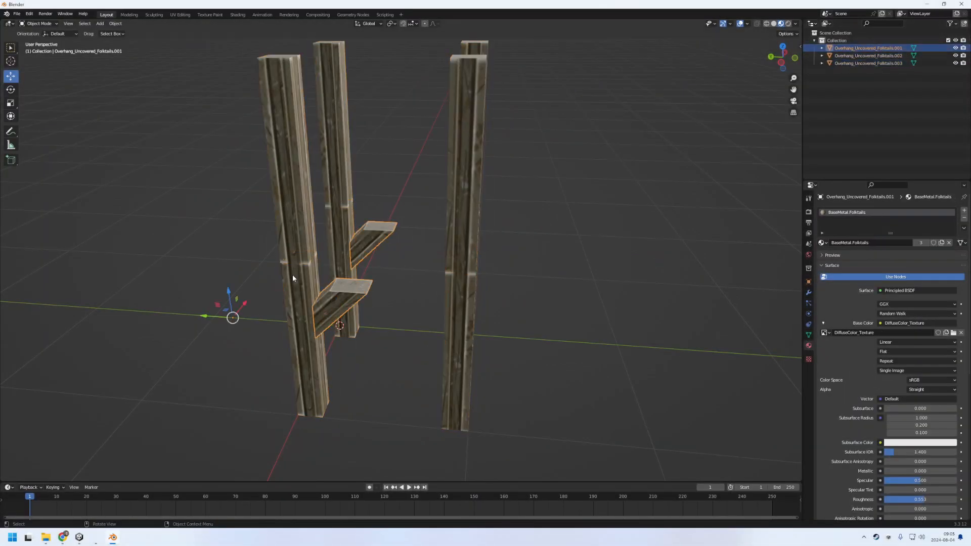
{"action": "left_click_drag", "start_coordinate": [229, 292], "coordinate": [223, 183]}
{"action": "middle_click_drag", "start_coordinate": [393, 128], "coordinate": [391, 123]}
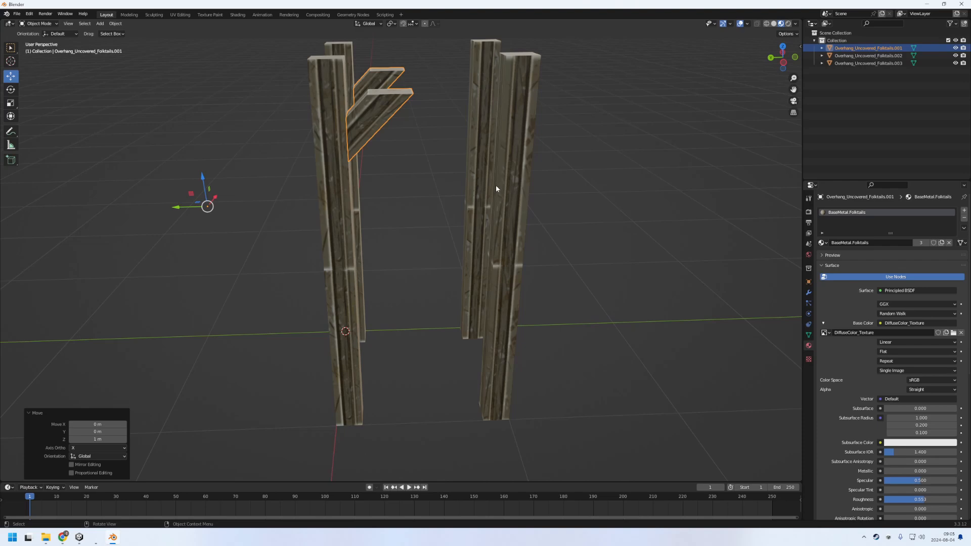
{"action": "scroll", "coordinate": [442, 172], "scroll_direction": "down", "scroll_amount": 4}
{"action": "scroll", "coordinate": [431, 175], "scroll_direction": "up", "scroll_amount": 2}
{"action": "middle_click_drag", "start_coordinate": [429, 175], "coordinate": [460, 232]}
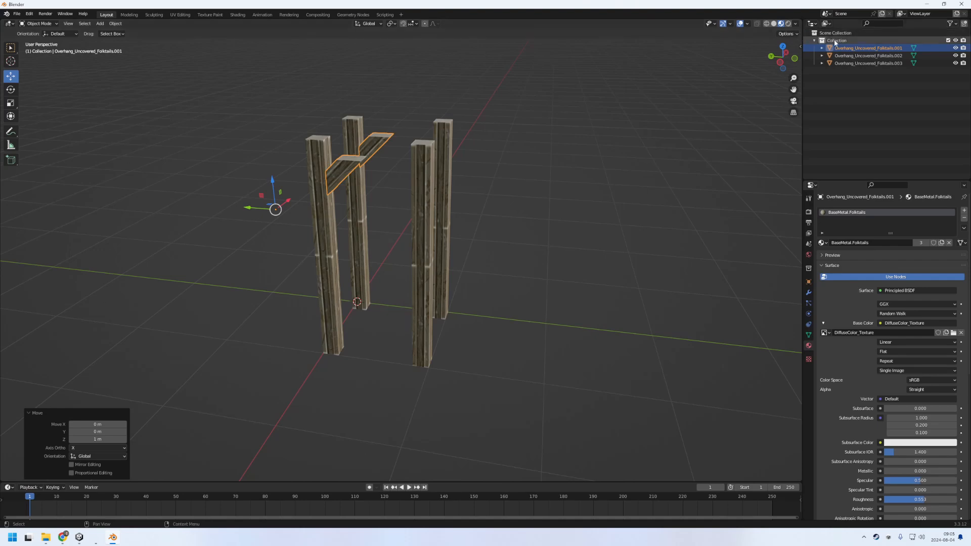
Assign the BaseMetal.Folktails material to the upper and lower post objects, and check the material across the three objects
{"action": "left_click", "coordinate": [868, 55]}
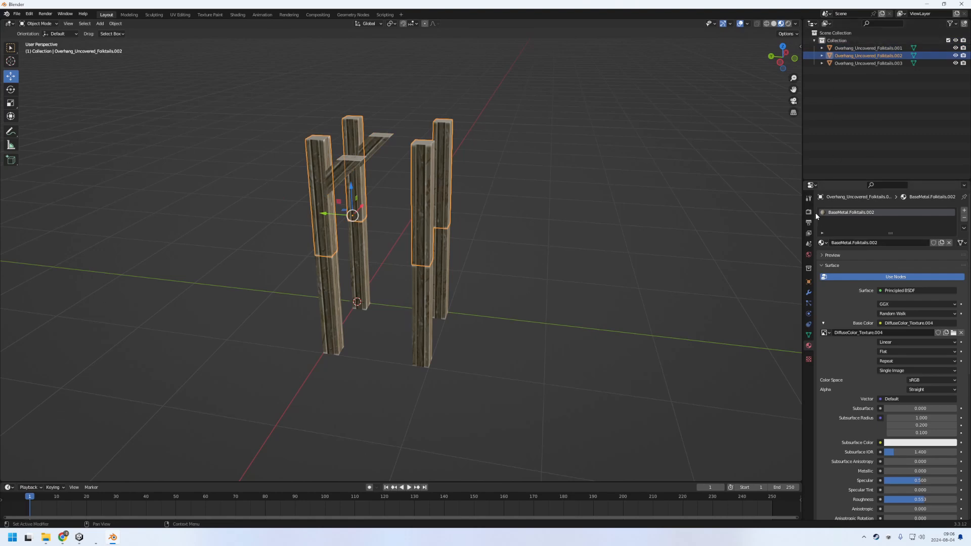
{"action": "left_click", "coordinate": [826, 243]}
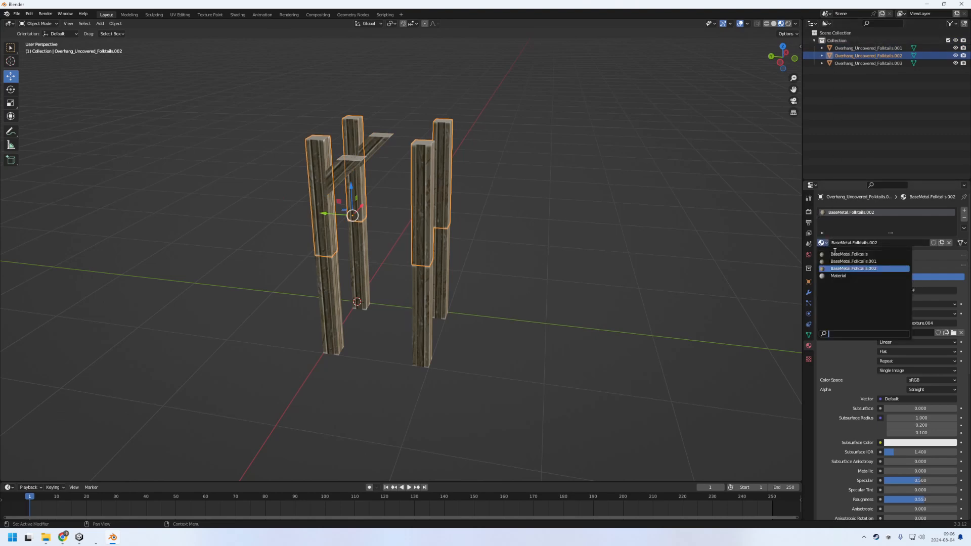
{"action": "left_click", "coordinate": [862, 255]}
{"action": "left_click", "coordinate": [868, 64]}
{"action": "left_click", "coordinate": [823, 243]}
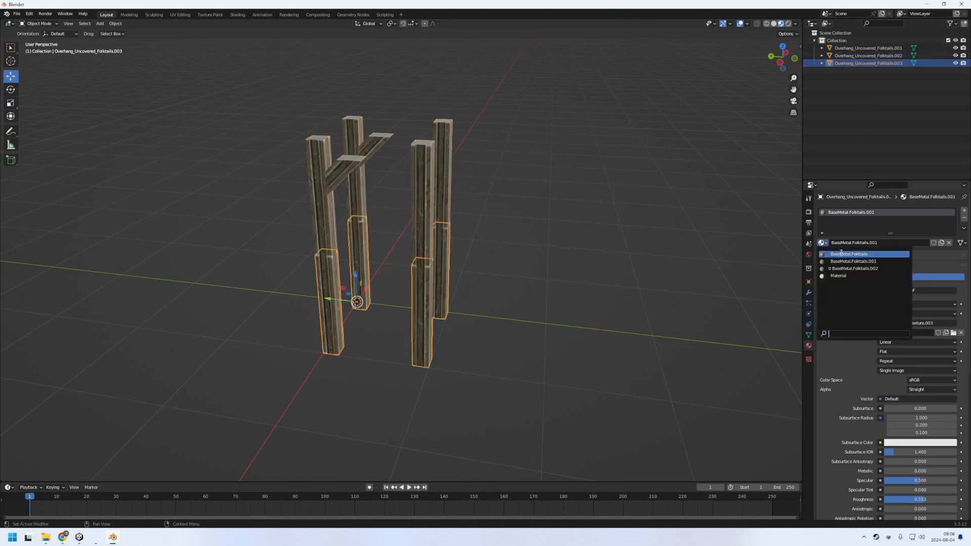
{"action": "left_click", "coordinate": [860, 255]}
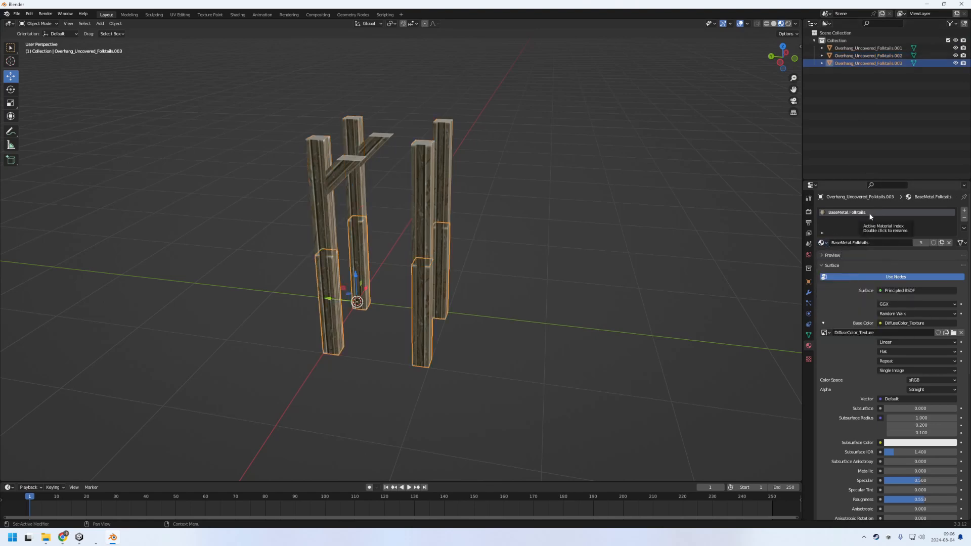
{"action": "left_click", "coordinate": [871, 55], "text": "ctrl"}
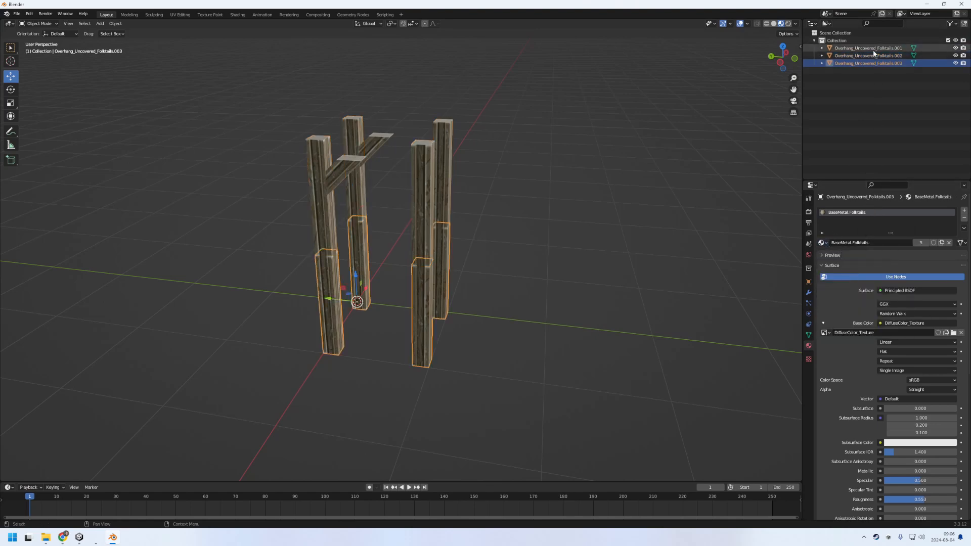
{"action": "left_click", "coordinate": [876, 47]}
{"action": "key", "text": "Down"}
{"action": "key", "text": "Down"}
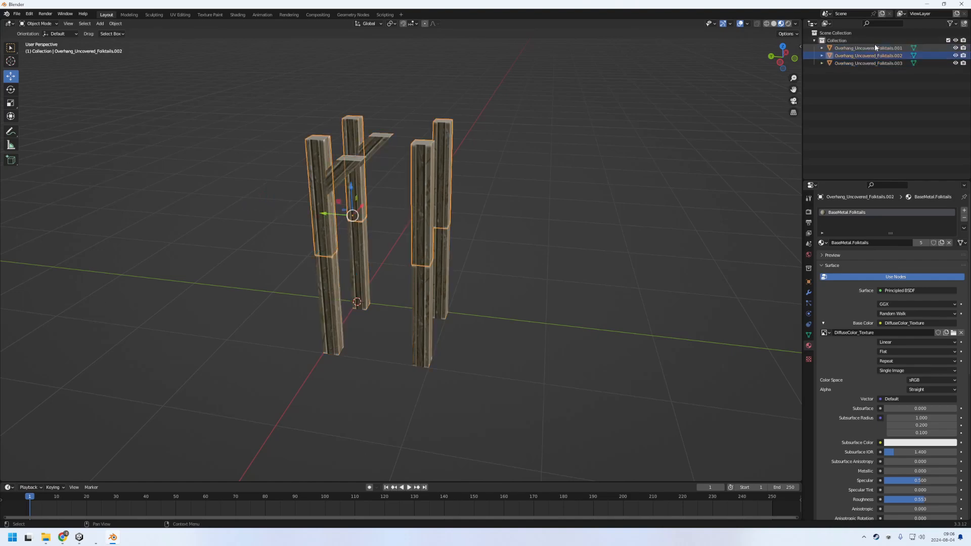
Select the collection that contains the three overhang objects and bring up its available commands
{"action": "key", "text": "Up"}
{"action": "key", "text": "Up"}
{"action": "key", "text": "Up"}
{"action": "key", "text": "Down"}
{"action": "key", "text": "Up"}
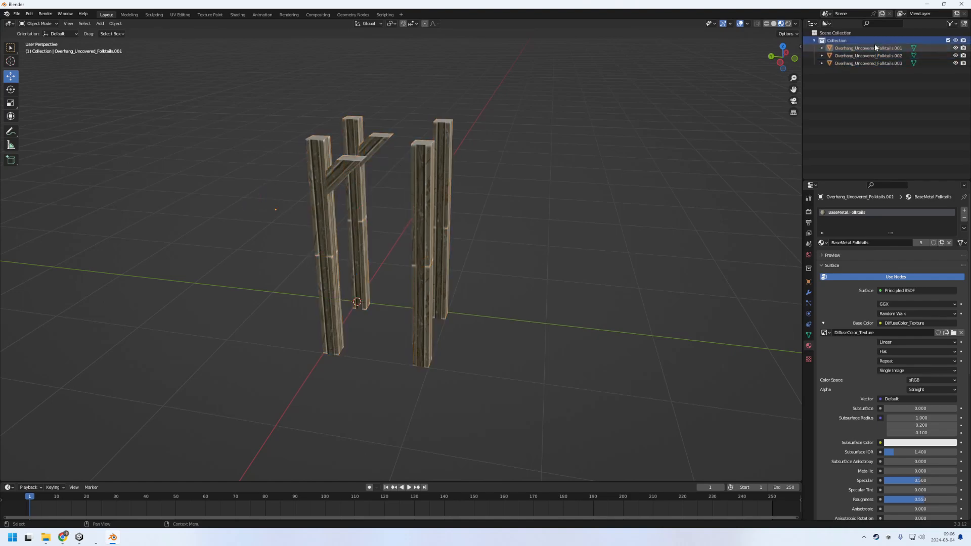
{"action": "right_click", "coordinate": [838, 41]}
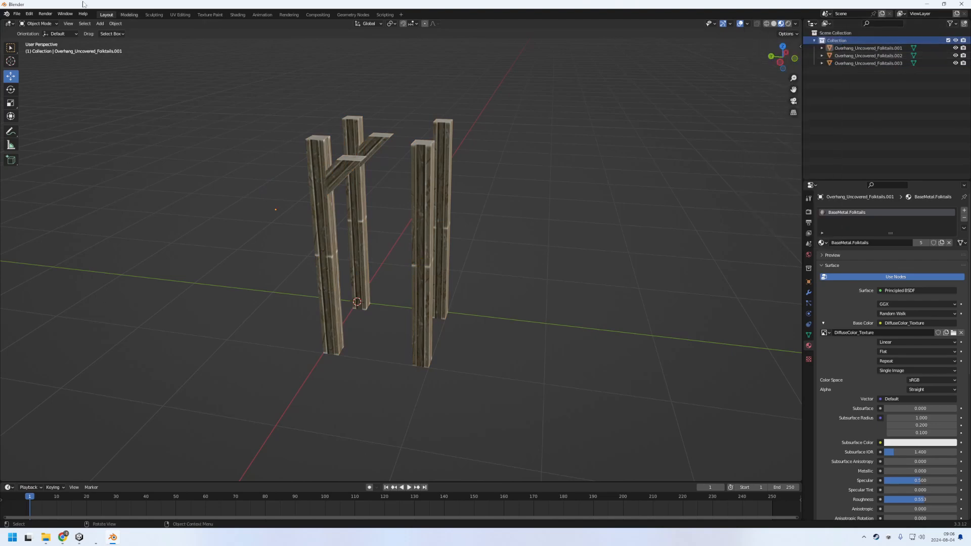
Open the add-on preferences to view the Timbermesh Blender Plugin entry and look at the add-on installation dialog
{"action": "left_click", "coordinate": [17, 13]}
{"action": "mouse_move", "coordinate": [29, 13]}
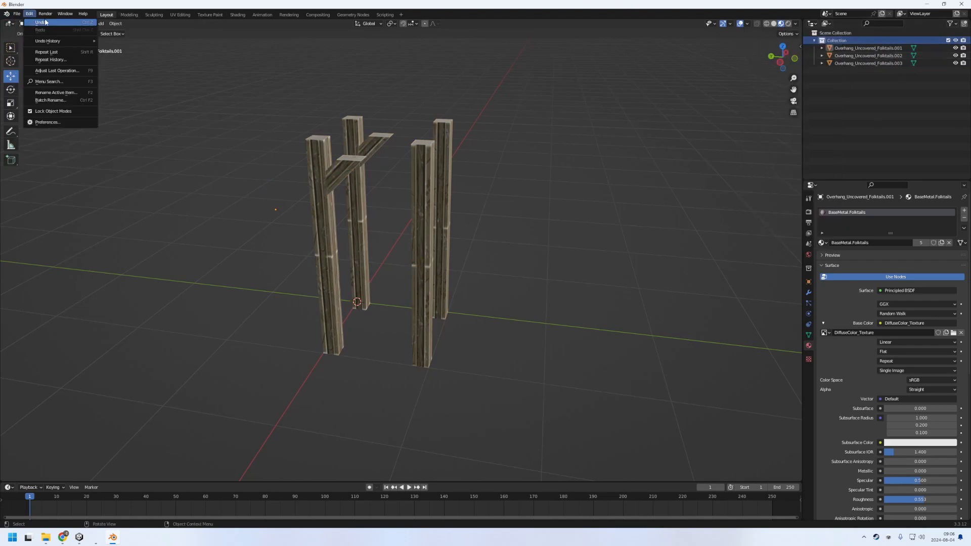
{"action": "left_click", "coordinate": [63, 123]}
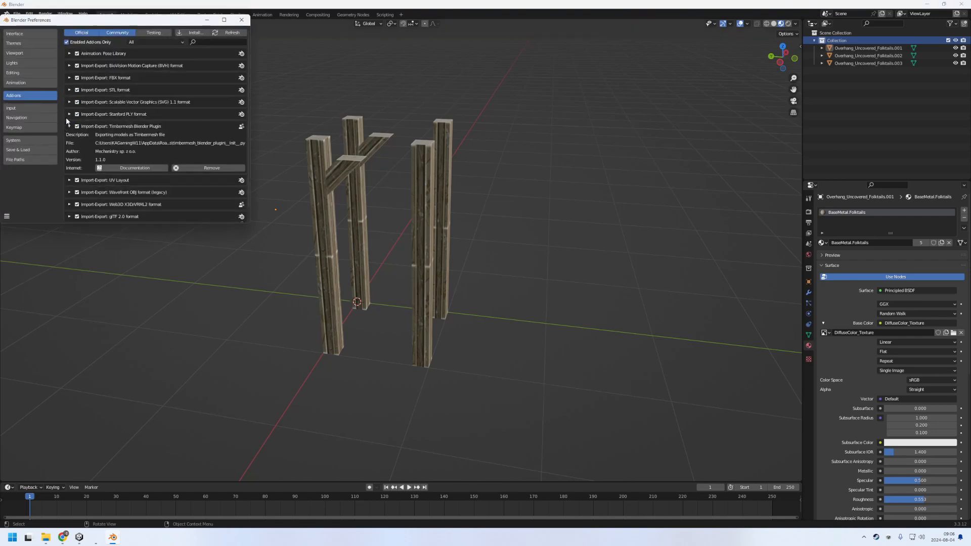
{"action": "left_click", "coordinate": [187, 33]}
{"action": "left_click", "coordinate": [385, 300]}
In the browser, download timbermesh_blender_plugin.zip from the v1.1.0 release of mechanistry/timbermesh into the Downloads\Video folder
{"action": "left_click", "coordinate": [61, 498]}
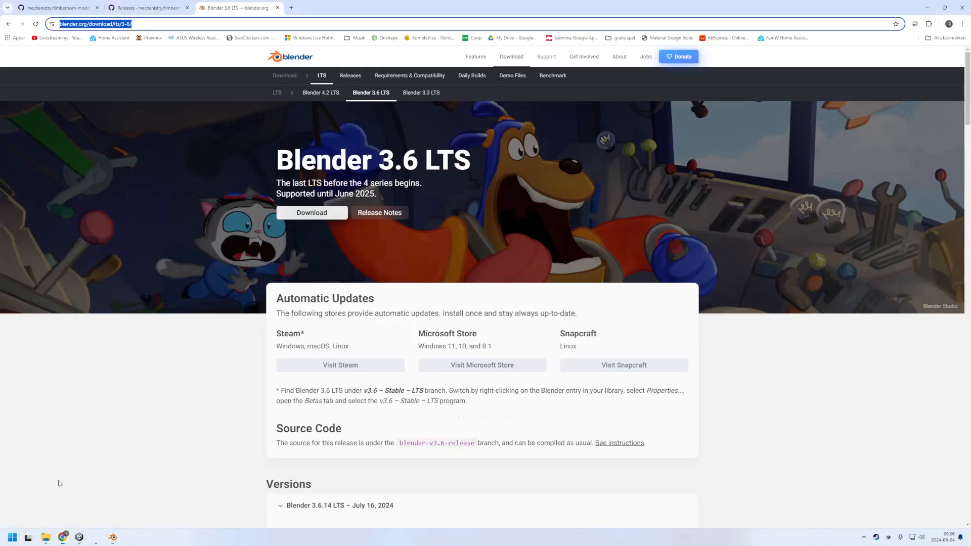
{"action": "left_click", "coordinate": [138, 4]}
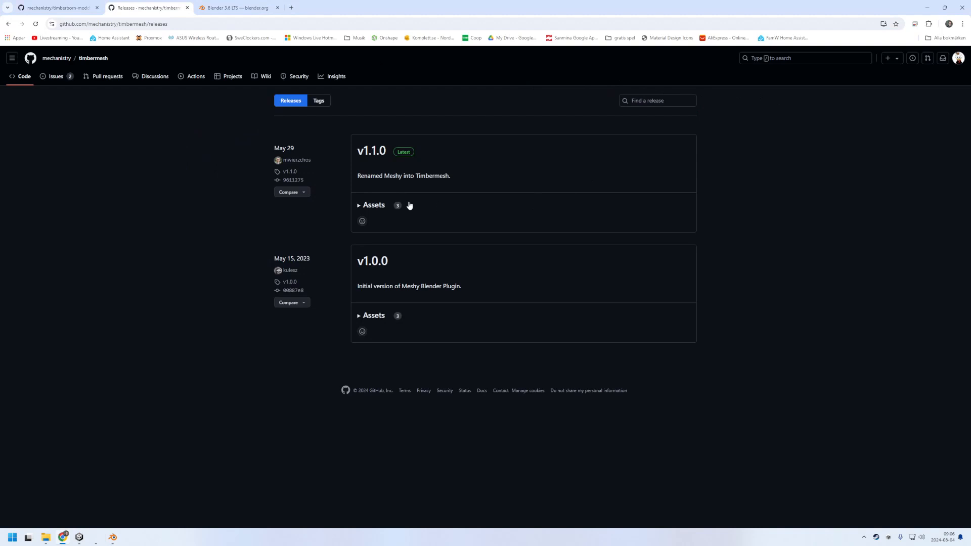
{"action": "left_click", "coordinate": [246, 26]}
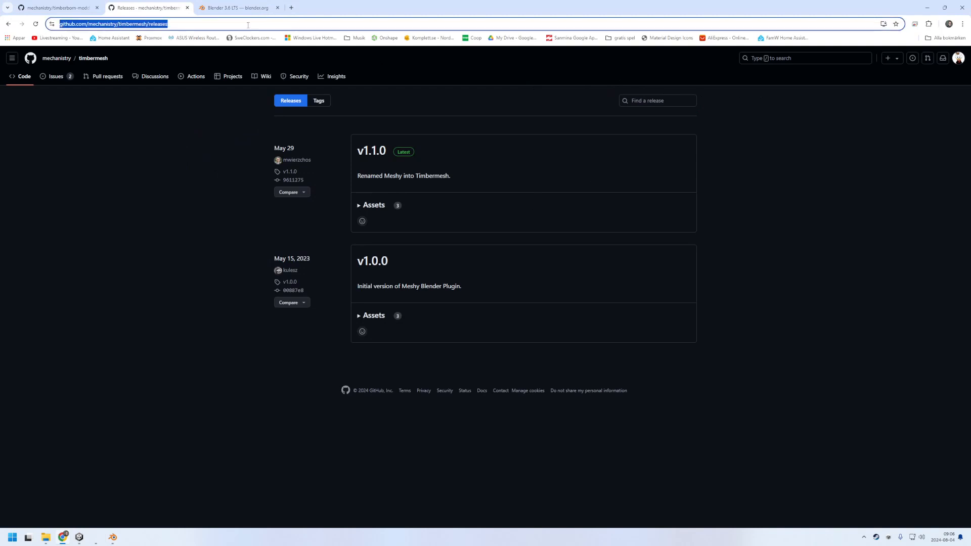
{"action": "left_click", "coordinate": [490, 173]}
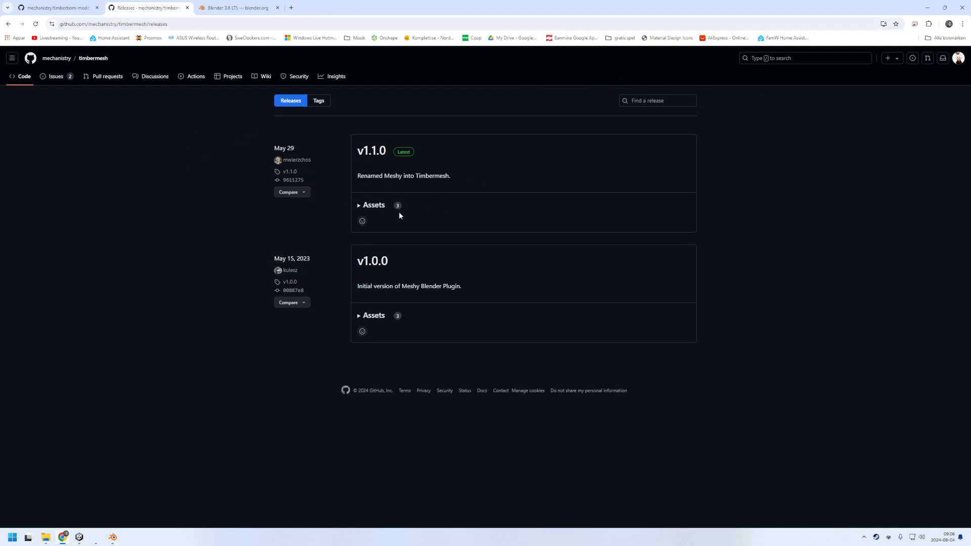
{"action": "left_click", "coordinate": [360, 206]}
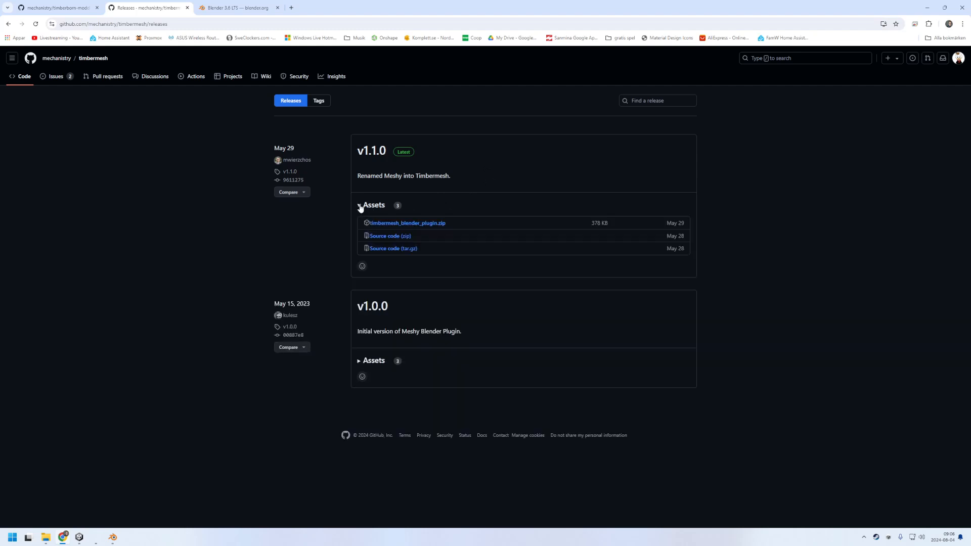
{"action": "left_click", "coordinate": [420, 224]}
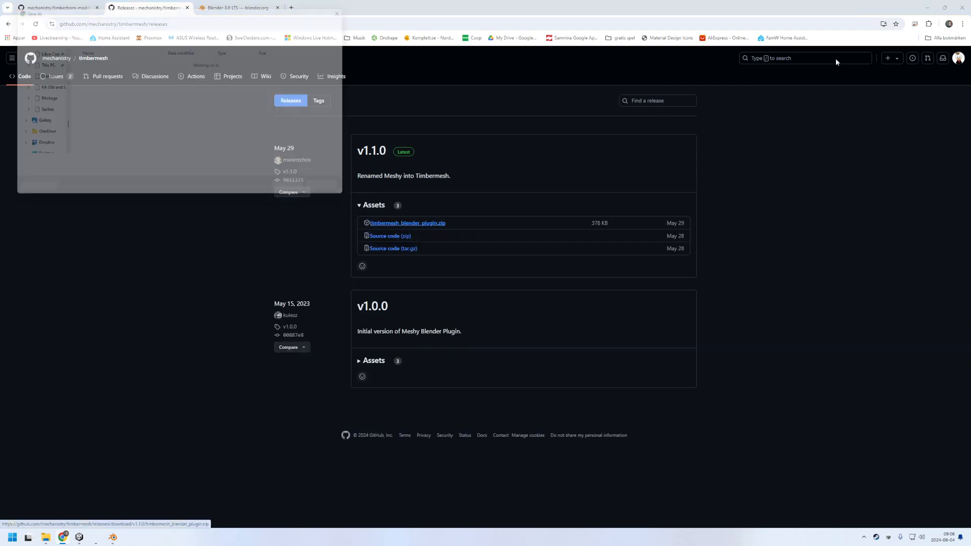
{"action": "double_click", "coordinate": [83, 72]}
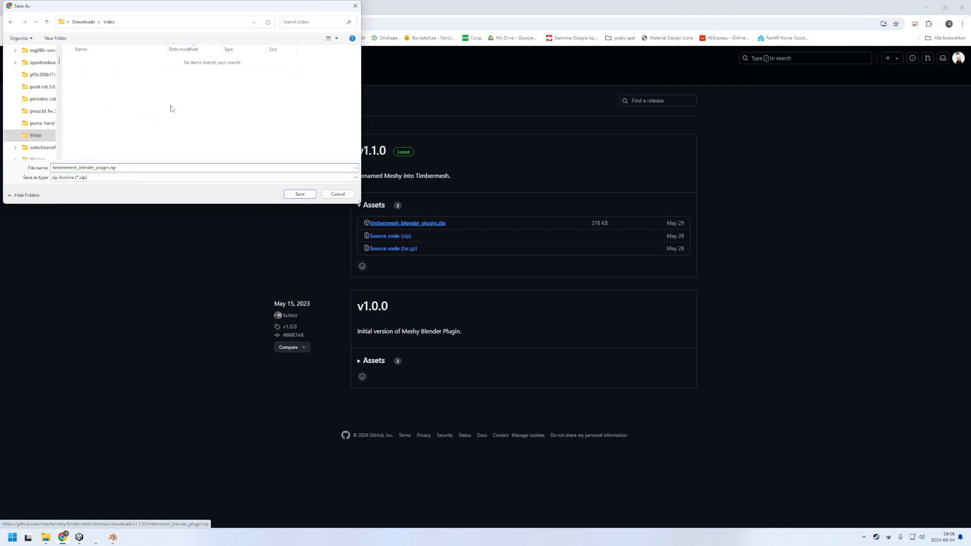
{"action": "left_click", "coordinate": [304, 196]}
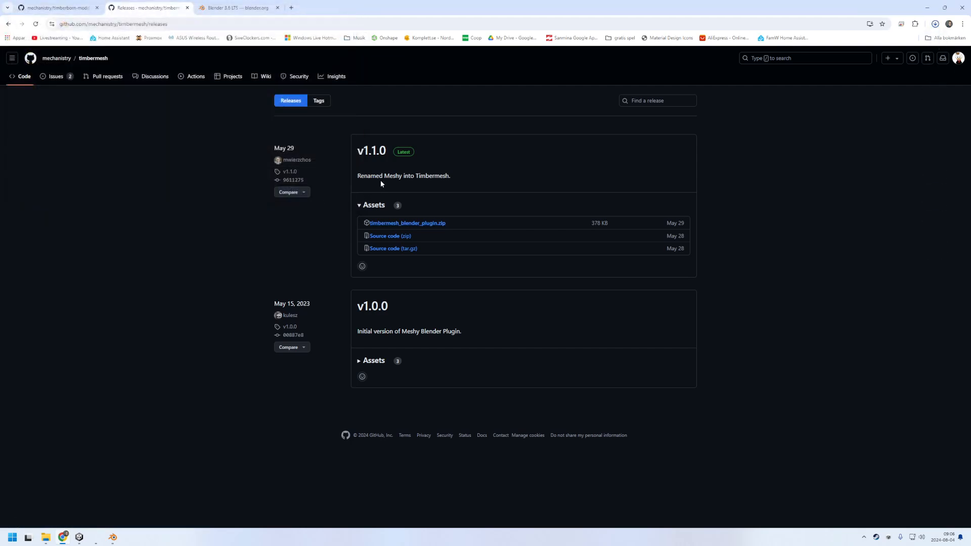
Copy the path of the Video download folder in File Explorer and return to Blender's preferences
{"action": "mouse_move", "coordinate": [46, 538]}
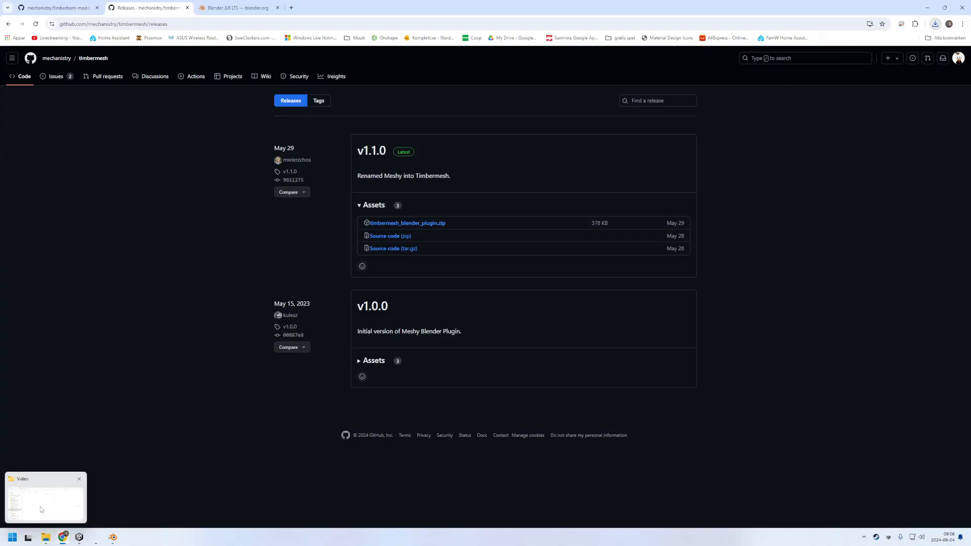
{"action": "left_click", "coordinate": [47, 536]}
{"action": "left_click", "coordinate": [311, 134]}
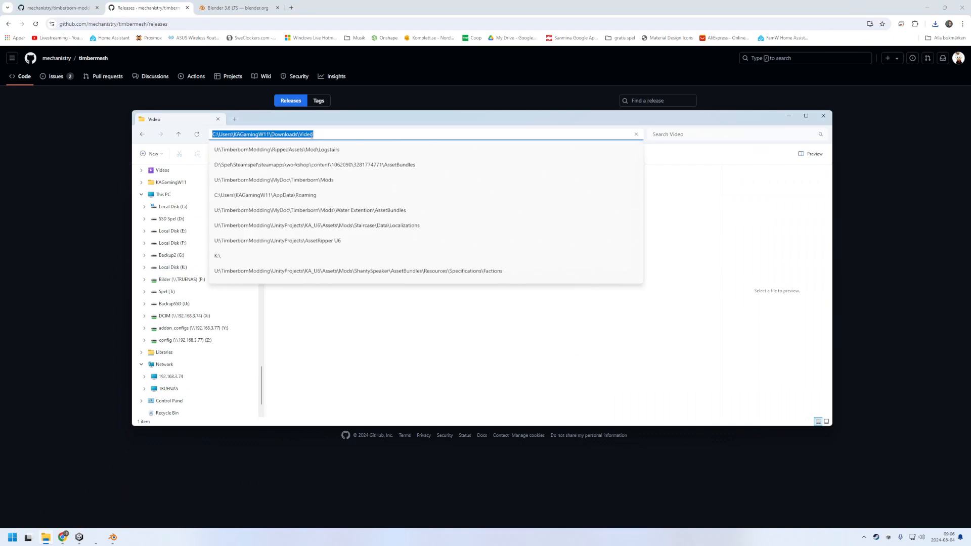
{"action": "left_click", "coordinate": [111, 539]}
{"action": "left_click", "coordinate": [157, 499]}
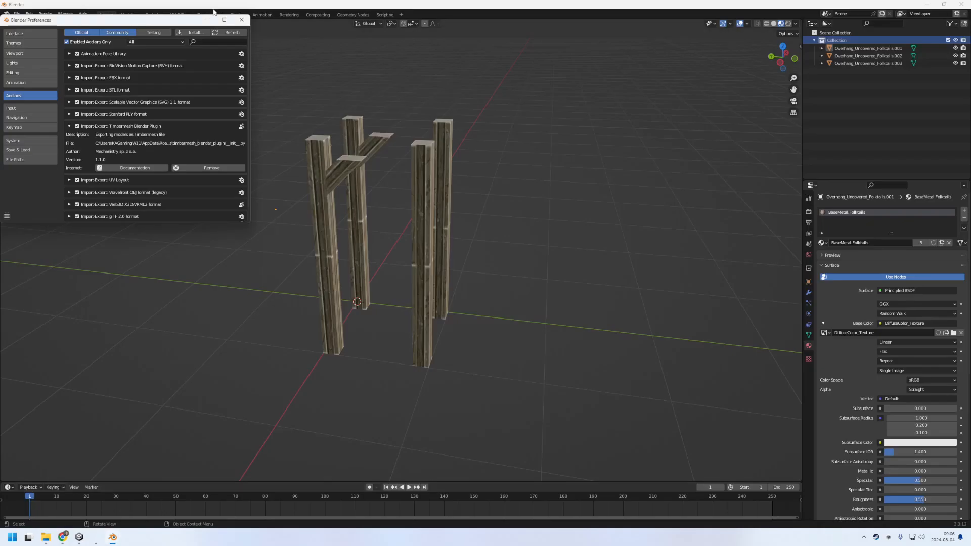
Install the add-on from timbermesh_blender_plugin.zip in the Downloads\Video folder and close the preferences
{"action": "left_click", "coordinate": [201, 35]}
{"action": "left_click", "coordinate": [160, 286]}
{"action": "type", "text": "C:_Users_KAGamingW11_Downloads_Video"}
{"action": "key", "text": "Return"}
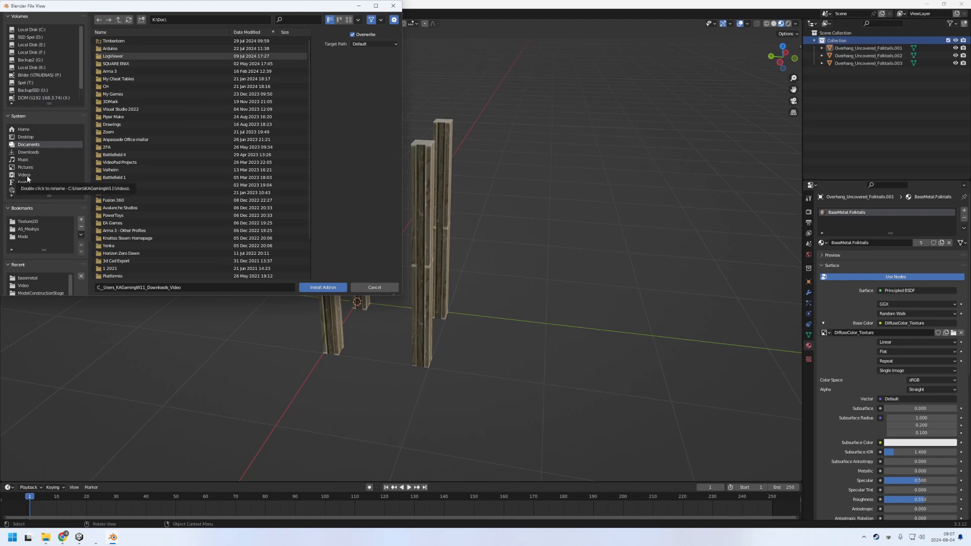
{"action": "left_click", "coordinate": [27, 152]}
{"action": "left_click", "coordinate": [124, 42]}
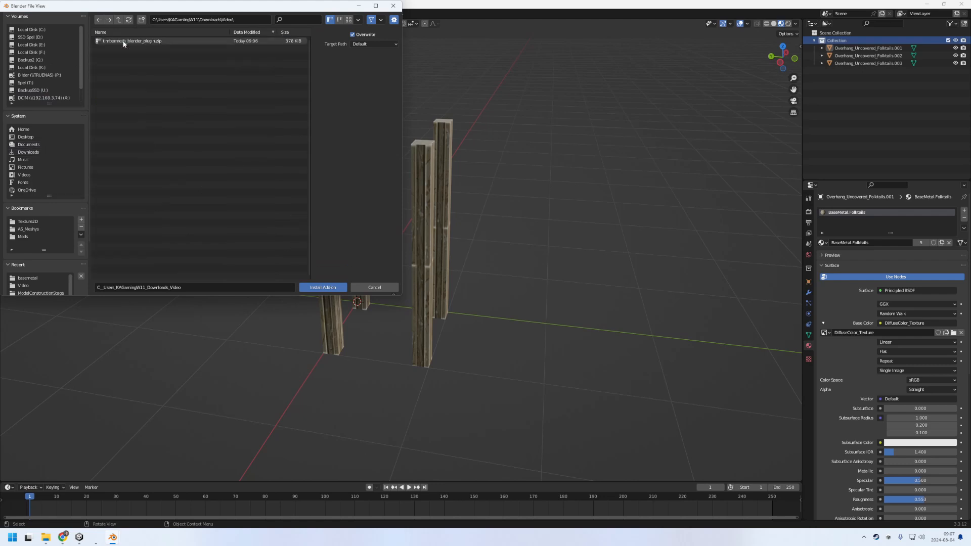
{"action": "left_click", "coordinate": [123, 41]}
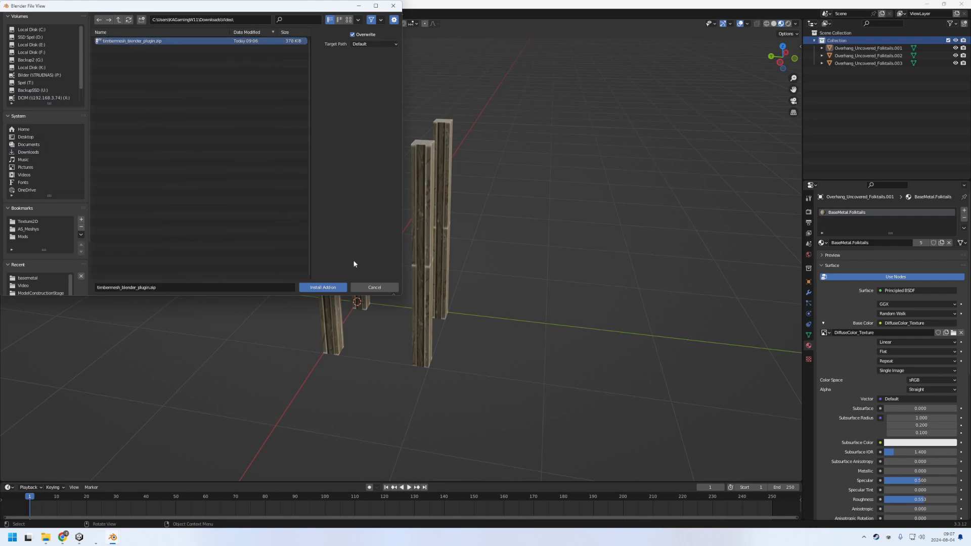
{"action": "left_click", "coordinate": [321, 287]}
{"action": "left_click", "coordinate": [122, 127]}
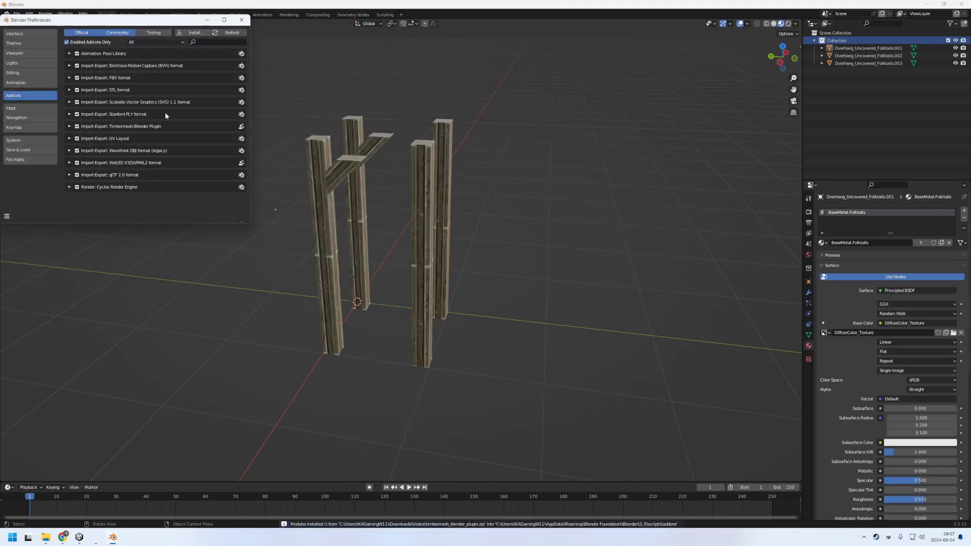
{"action": "left_click", "coordinate": [242, 19]}
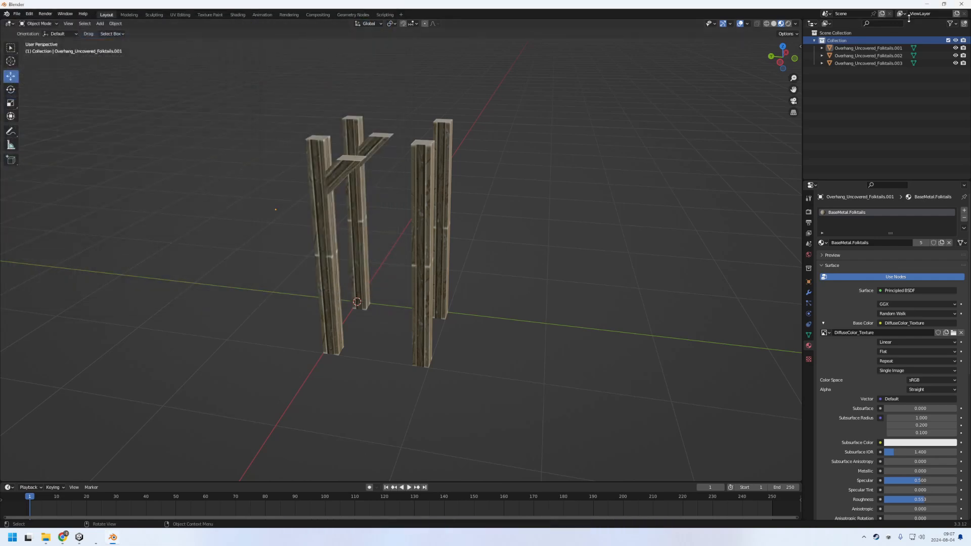
Rename the collection holding the overhang objects as MetalPillars.Folktails
{"action": "right_click", "coordinate": [841, 40]}
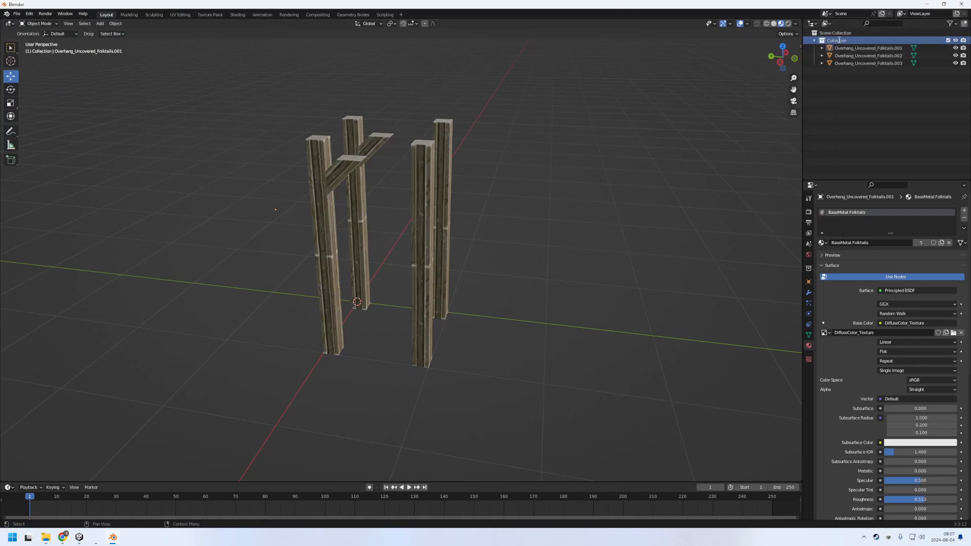
{"action": "double_click", "coordinate": [840, 41]}
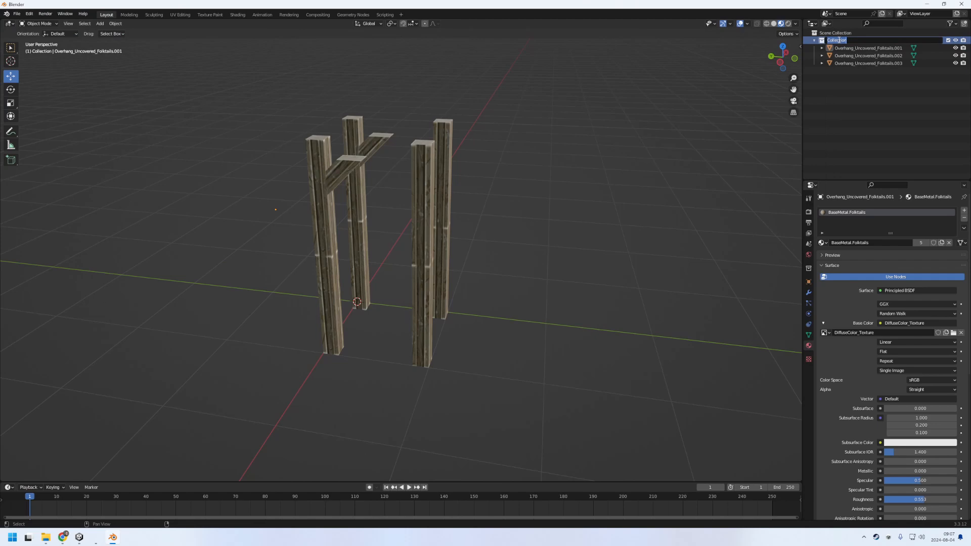
{"action": "type", "text": "MetalPillars.Folktails"}
{"action": "key", "text": "Return"}
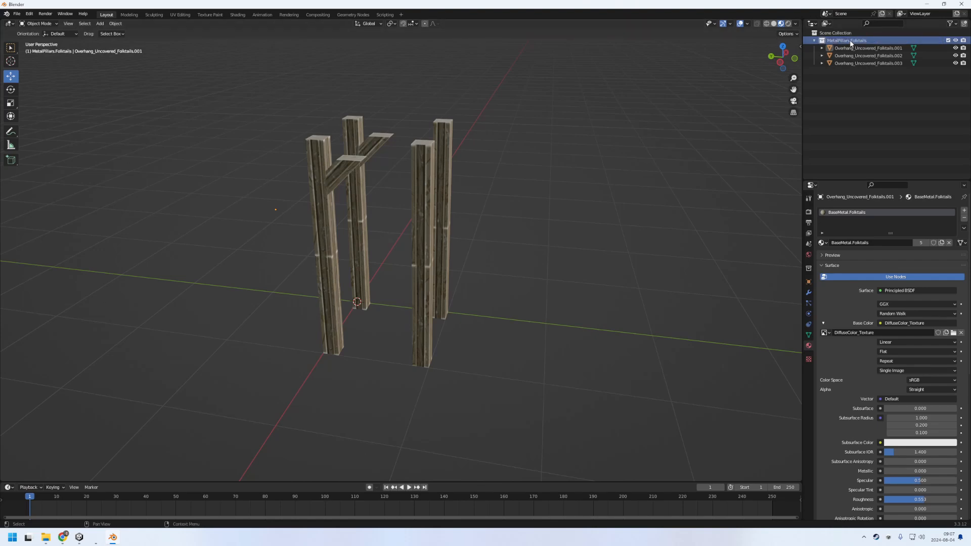
Duplicate the MetalPillars.Folktails collection and rename the copy as MetalPillars.IronTeeth
{"action": "right_click", "coordinate": [851, 41]}
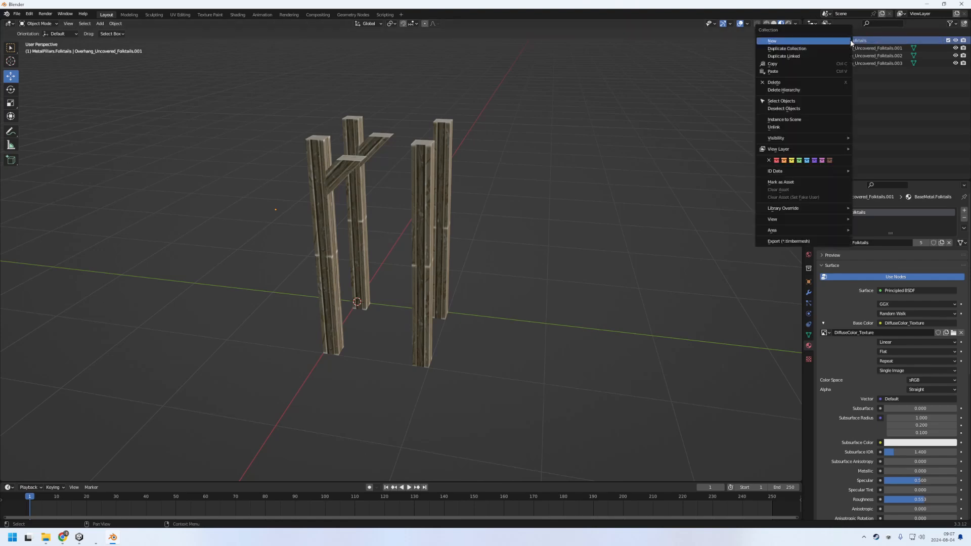
{"action": "left_click", "coordinate": [795, 49]}
{"action": "double_click", "coordinate": [861, 71]}
{"action": "key", "text": "End"}
{"action": "key", "text": "ctrl+shift+Left"}
{"action": "key", "text": "ctrl+shift+Left"}
{"action": "type", "text": "IronTeeth"}
{"action": "key", "text": "Return"}
Assign the BaseMetal.Folktails.001 material to the brackets object in MetalPillars.IronTeeth and rename the material as BaseMetal.IronTeeth
{"action": "left_click", "coordinate": [866, 78]}
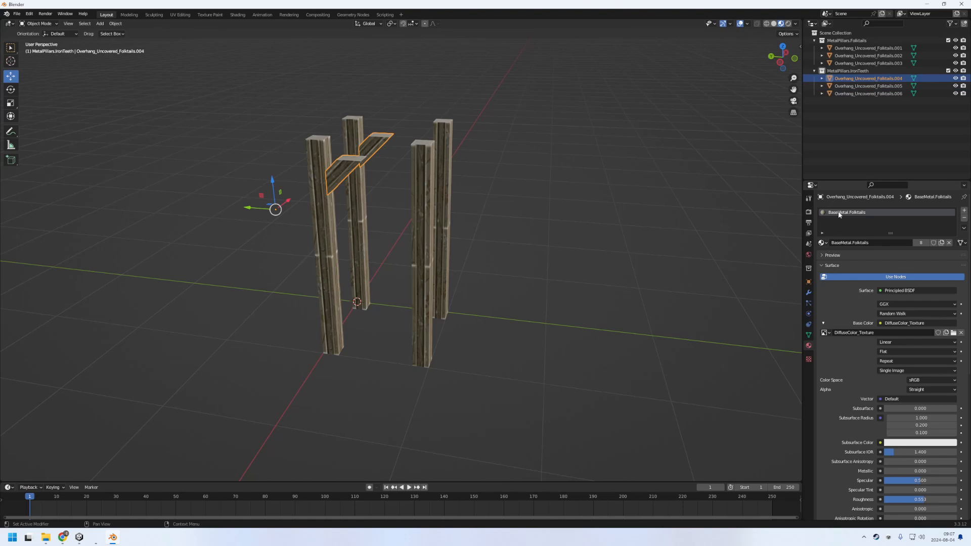
{"action": "left_click", "coordinate": [823, 243]}
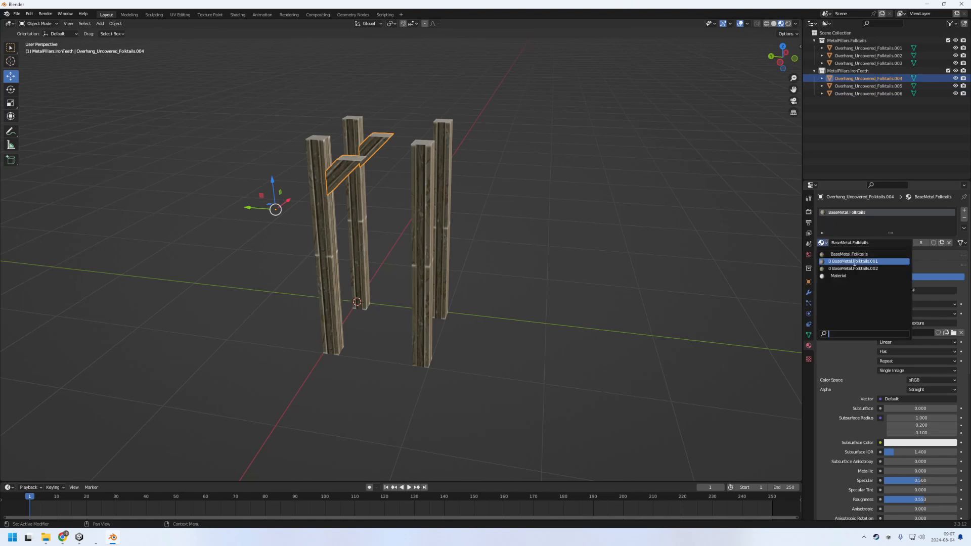
{"action": "left_click", "coordinate": [855, 262]}
{"action": "double_click", "coordinate": [881, 211]}
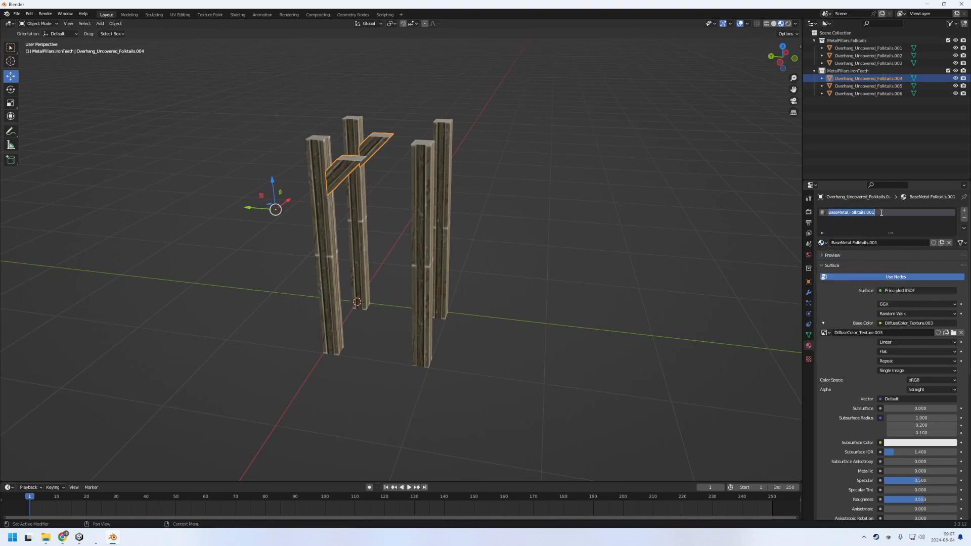
{"action": "key", "text": "BackSpace"}
{"action": "key", "text": "BackSpace"}
{"action": "key", "text": "BackSpace"}
{"action": "key", "text": "BackSpace"}
{"action": "key", "text": "BackSpace"}
{"action": "key", "text": "BackSpace"}
{"action": "key", "text": "BackSpace"}
{"action": "key", "text": "BackSpace"}
{"action": "key", "text": "BackSpace"}
{"action": "key", "text": "BackSpace"}
{"action": "key", "text": "BackSpace"}
{"action": "key", "text": "BackSpace"}
{"action": "key", "text": "BackSpace"}
{"action": "type", "text": "Irontee"}
{"action": "key", "text": "BackSpace"}
{"action": "key", "text": "BackSpace"}
{"action": "key", "text": "BackSpace"}
{"action": "type", "text": "Teeth"}
{"action": "key", "text": "Return"}
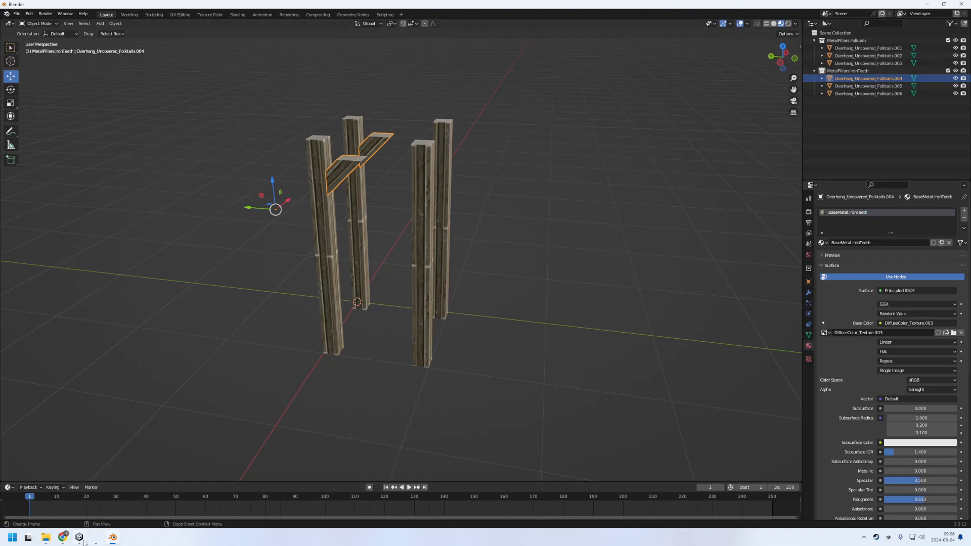
Switch to Unity, locate the BaseMetal.Folktails material used by the overhang model, and examine its properties and asset name
{"action": "mouse_move", "coordinate": [79, 537]}
{"action": "left_click", "coordinate": [79, 502]}
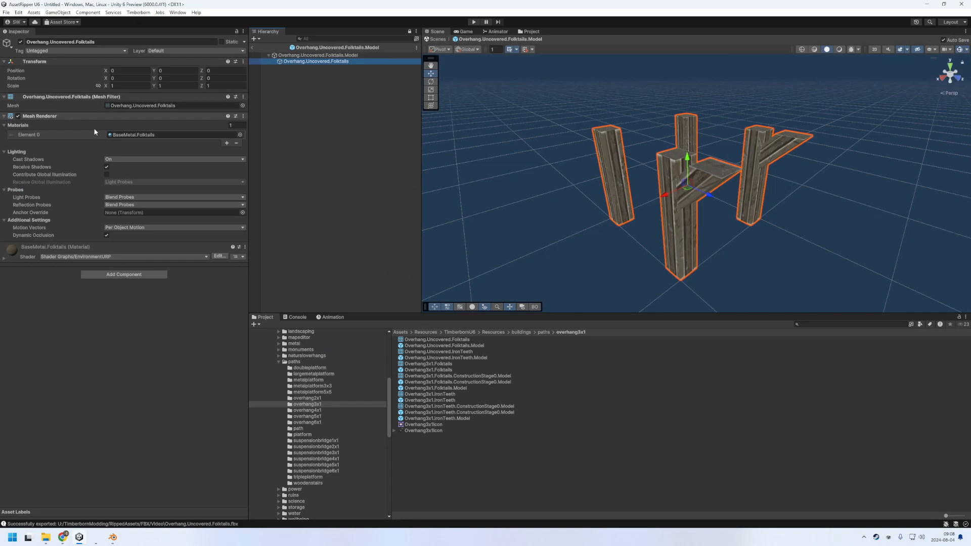
{"action": "left_click", "coordinate": [47, 247]}
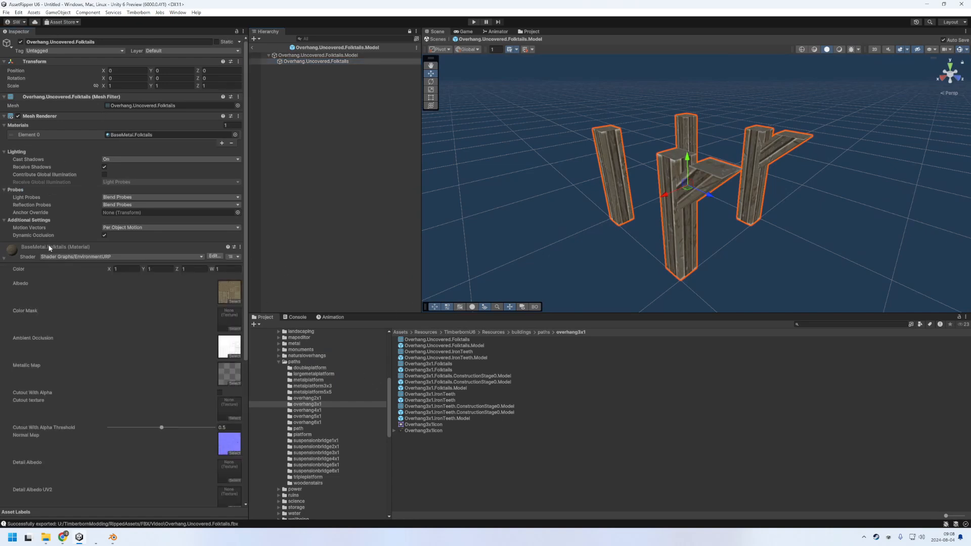
{"action": "left_click", "coordinate": [13, 250]}
{"action": "left_click", "coordinate": [128, 136]}
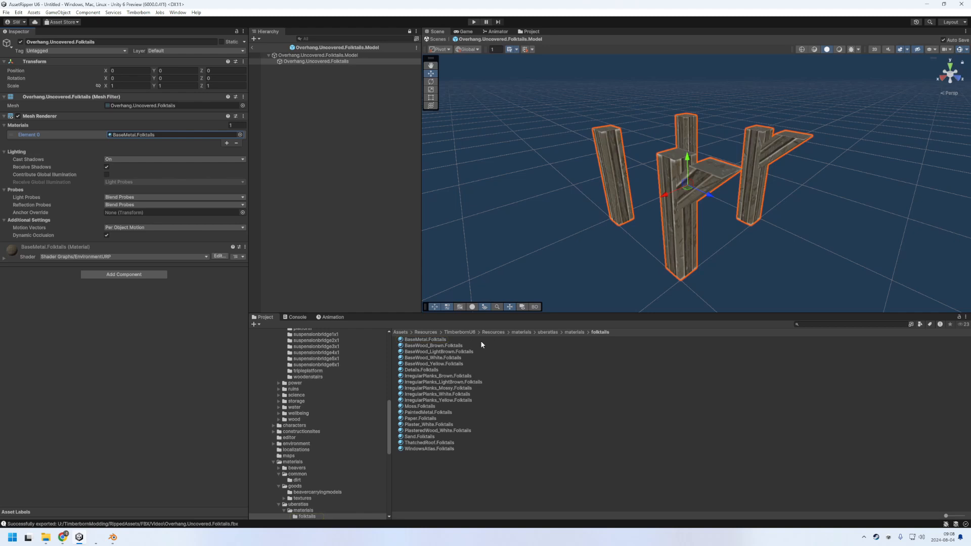
{"action": "left_click", "coordinate": [435, 340]}
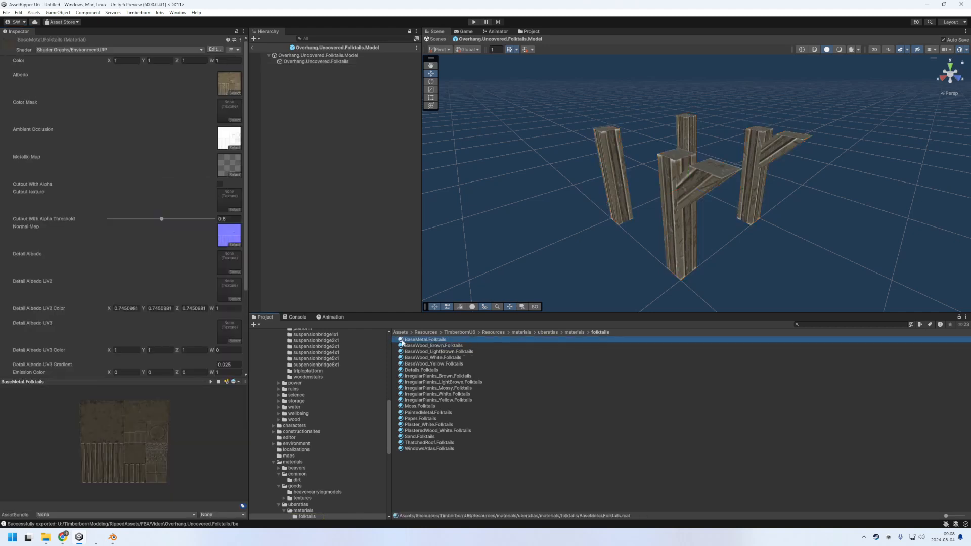
{"action": "left_click", "coordinate": [407, 349]}
{"action": "left_click", "coordinate": [425, 341]}
{"action": "left_click", "coordinate": [425, 341]}
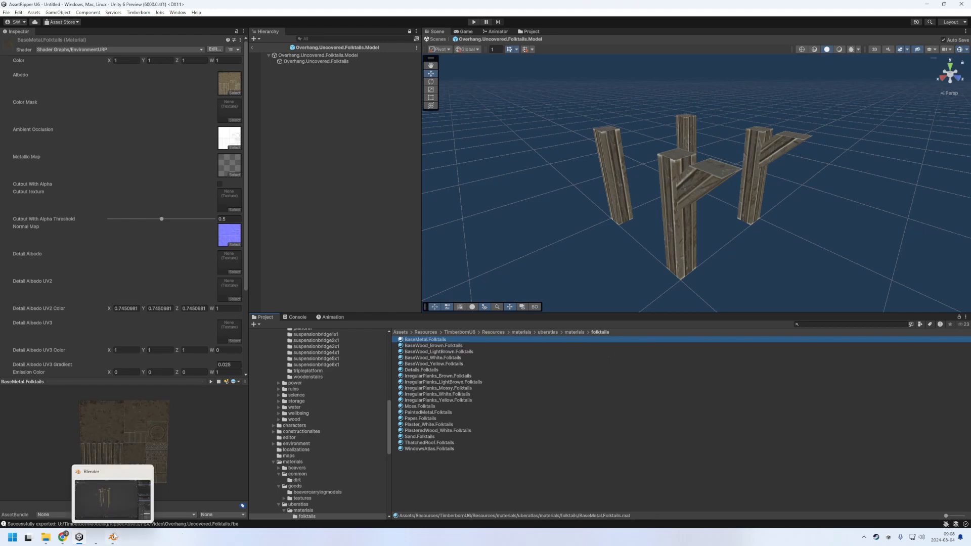
Switch to Blender and examine how a bracket face's UVs lie on the metal texture, viewing the model textured
{"action": "left_click", "coordinate": [113, 538]}
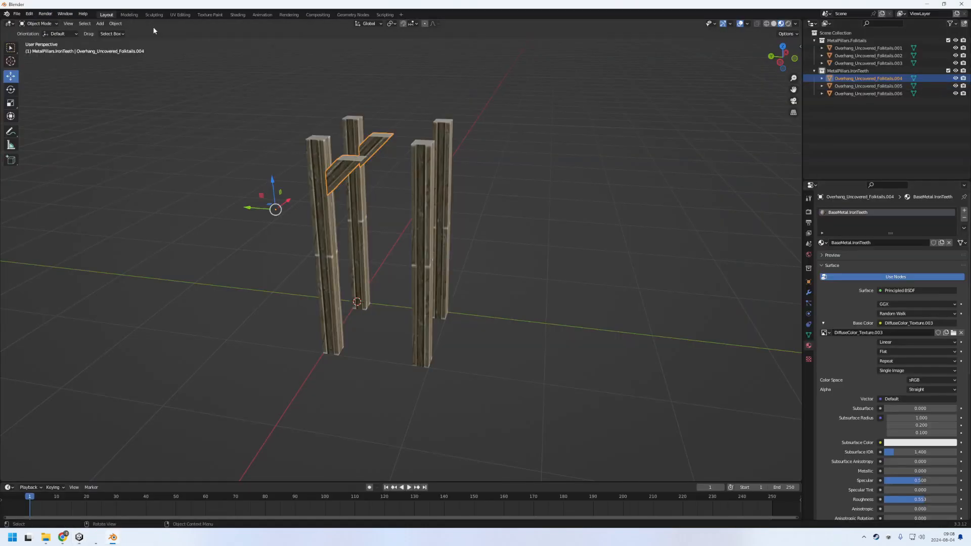
{"action": "left_click", "coordinate": [179, 14]}
{"action": "scroll", "coordinate": [595, 225], "scroll_direction": "up", "scroll_amount": 6}
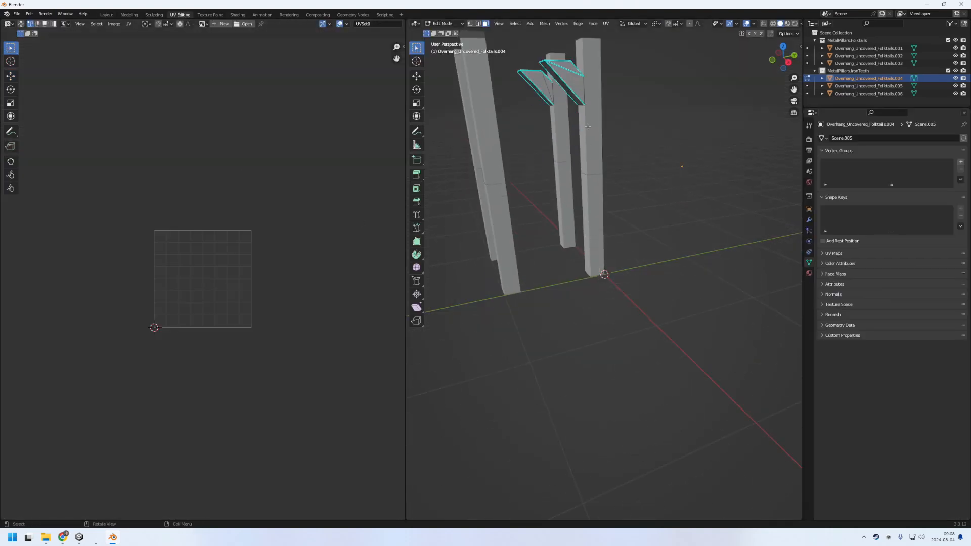
{"action": "left_click", "coordinate": [573, 85]}
{"action": "scroll", "coordinate": [239, 289], "scroll_direction": "down", "scroll_amount": 2}
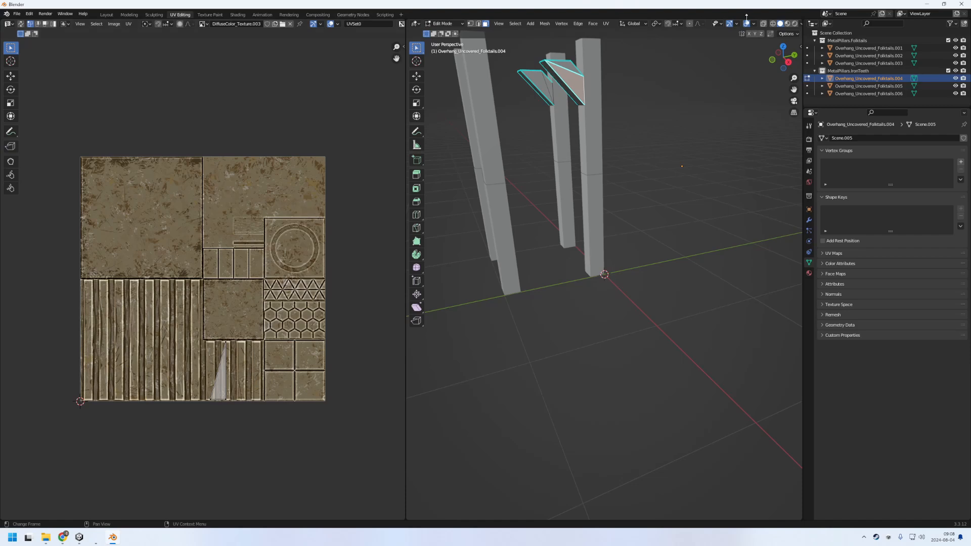
{"action": "left_click", "coordinate": [787, 23]}
{"action": "middle_click_drag", "start_coordinate": [618, 164], "coordinate": [605, 207]}
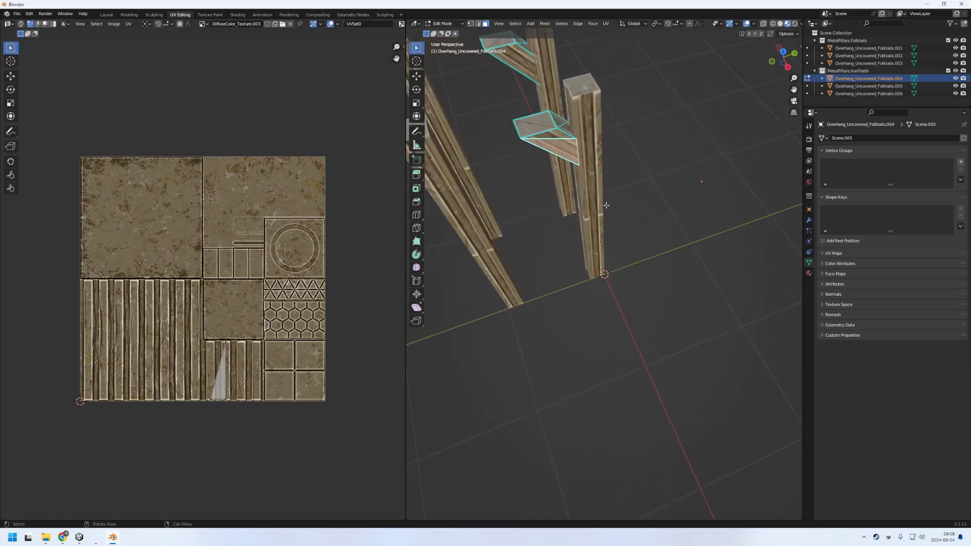
{"action": "left_click", "coordinate": [107, 15]}
Assign the BaseMetal.IronTeeth material to the lower and upper pillar objects in the MetalPillars.IronTeeth collection
{"action": "left_click", "coordinate": [860, 71]}
{"action": "left_click", "coordinate": [860, 78]}
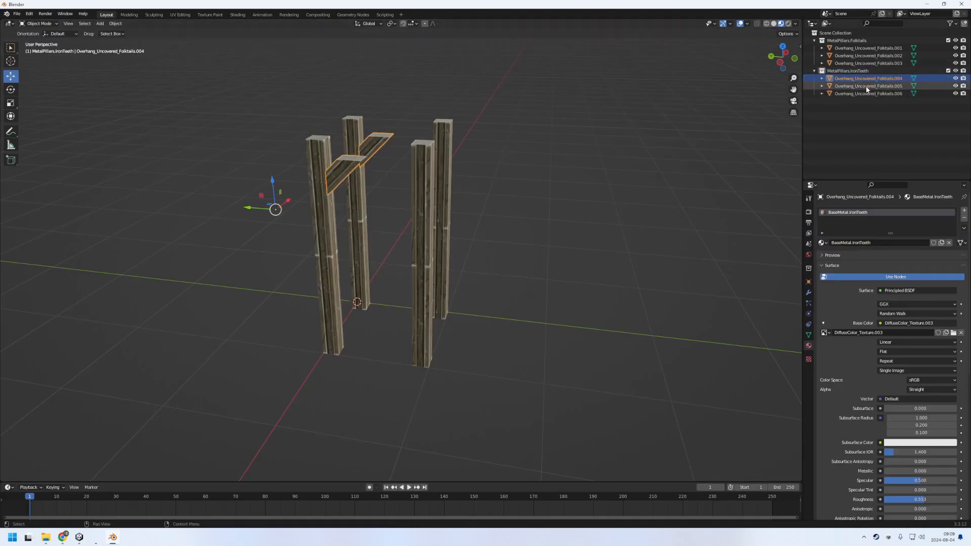
{"action": "left_click", "coordinate": [866, 86]}
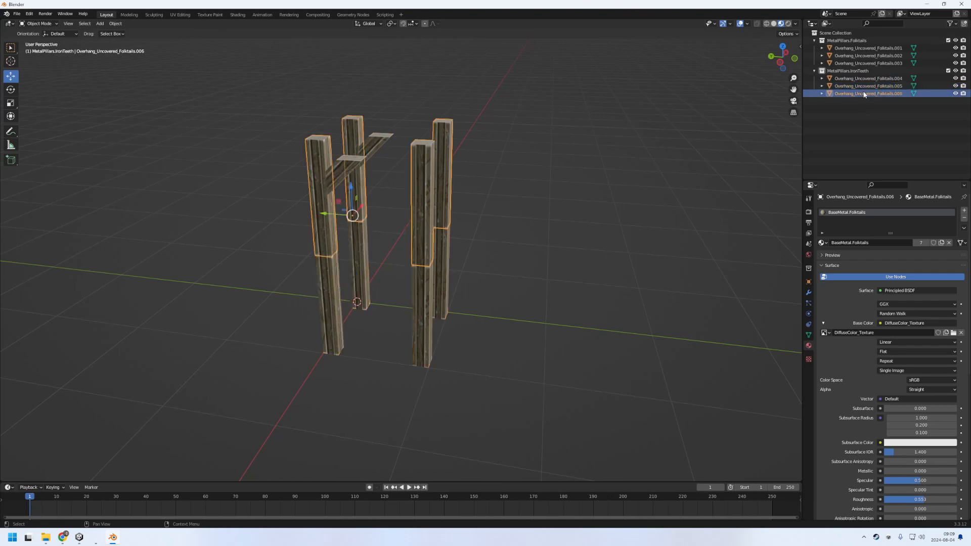
{"action": "left_click", "coordinate": [823, 243]}
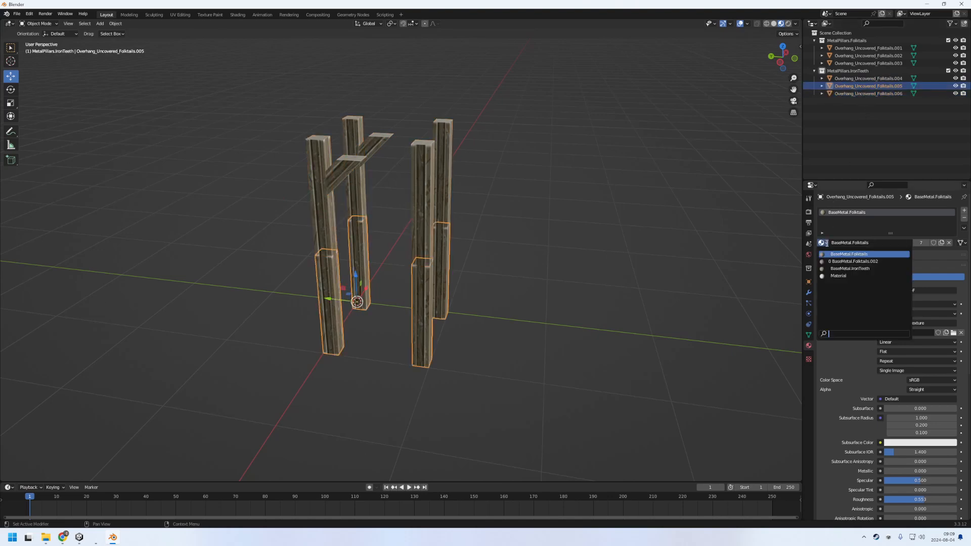
{"action": "left_click", "coordinate": [850, 269]}
{"action": "left_click", "coordinate": [847, 93]}
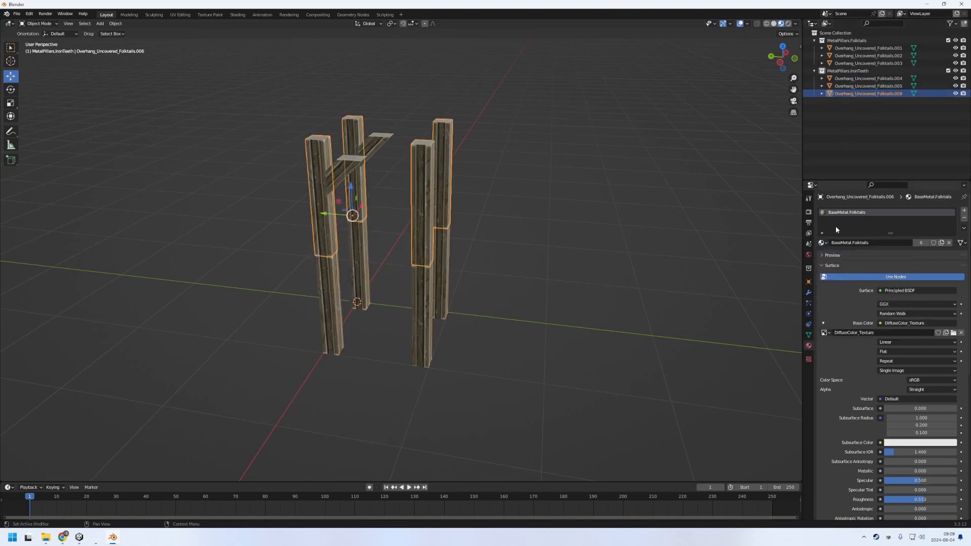
{"action": "left_click", "coordinate": [823, 242]}
{"action": "left_click", "coordinate": [843, 268]}
Try adding a # prefix to the name of the upper pillars object in MetalPillars.IronTeeth
{"action": "right_click", "coordinate": [843, 94]}
{"action": "key", "text": "Escape"}
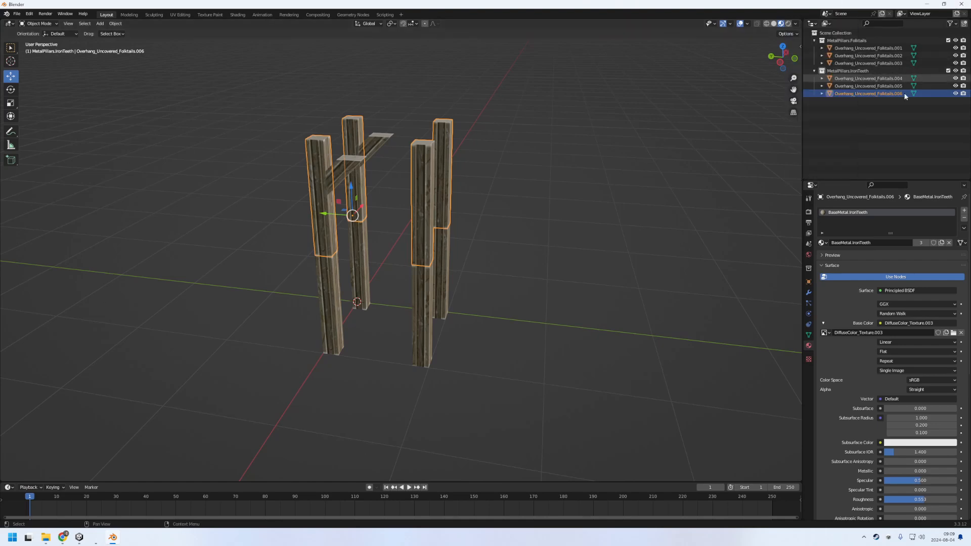
{"action": "double_click", "coordinate": [857, 92]}
{"action": "key", "text": "Home"}
{"action": "type", "text": "#"}
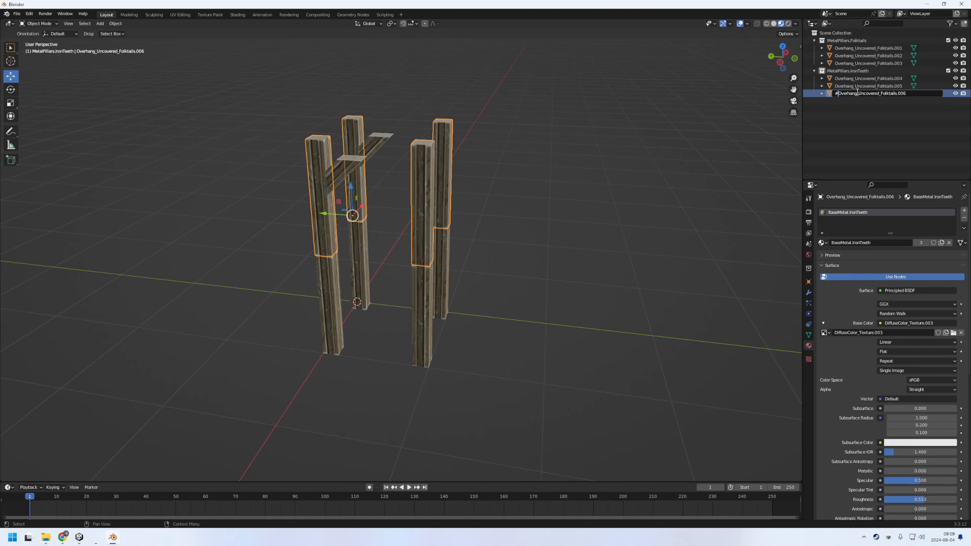
{"action": "key", "text": "BackSpace"}
{"action": "key", "text": "Return"}
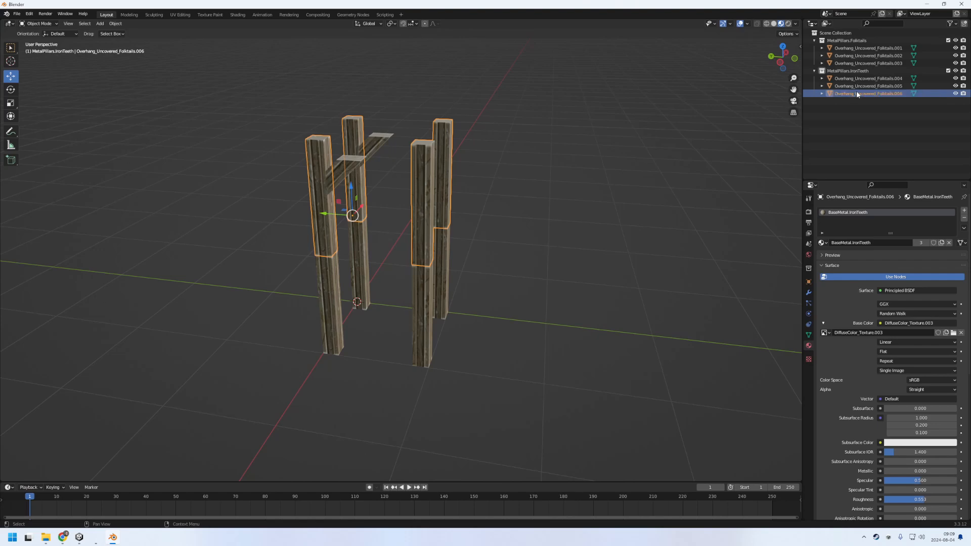
Select both the MetalPillars.Folktails and MetalPillars.IronTeeth collections
{"action": "key", "text": "Up"}
{"action": "key", "text": "Up"}
{"action": "key", "text": "Down"}
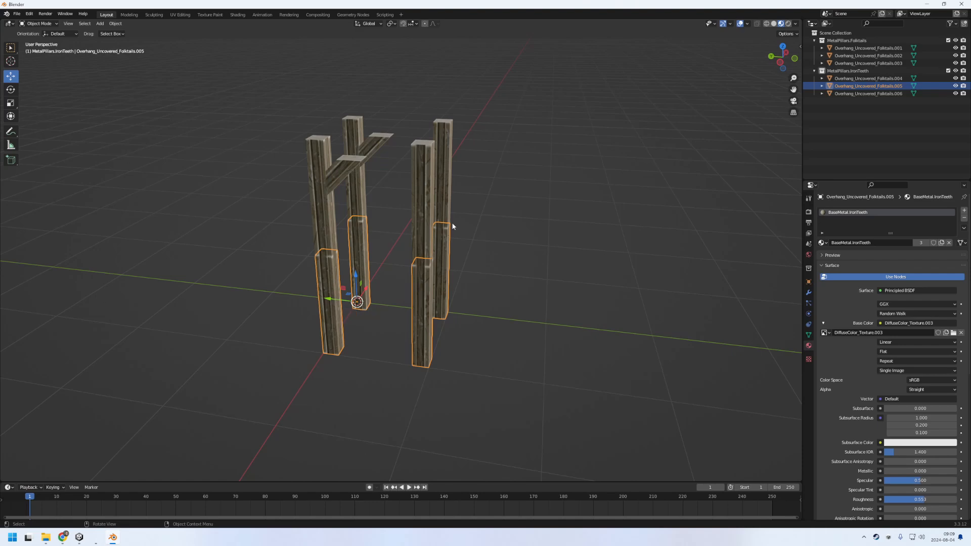
{"action": "left_click", "coordinate": [842, 39]}
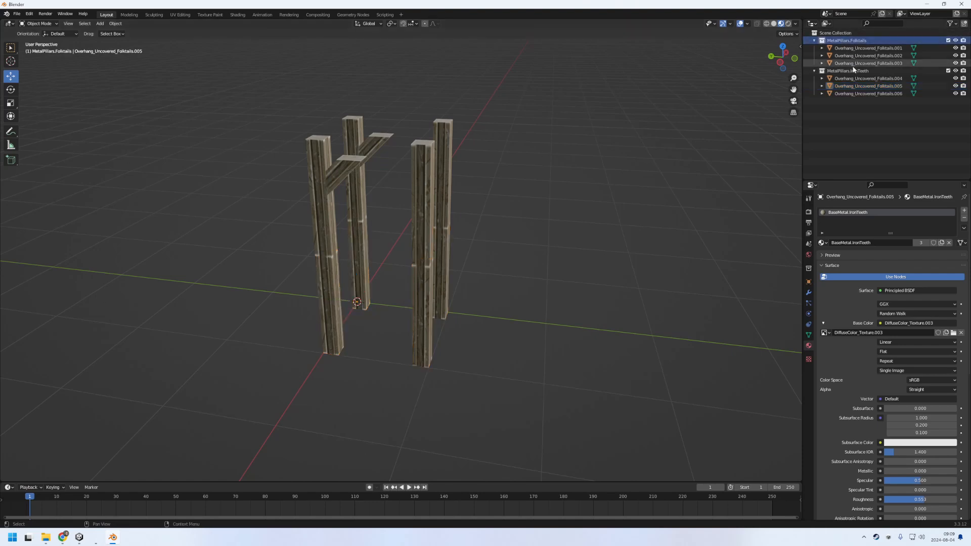
{"action": "left_click", "coordinate": [854, 71], "text": "ctrl"}
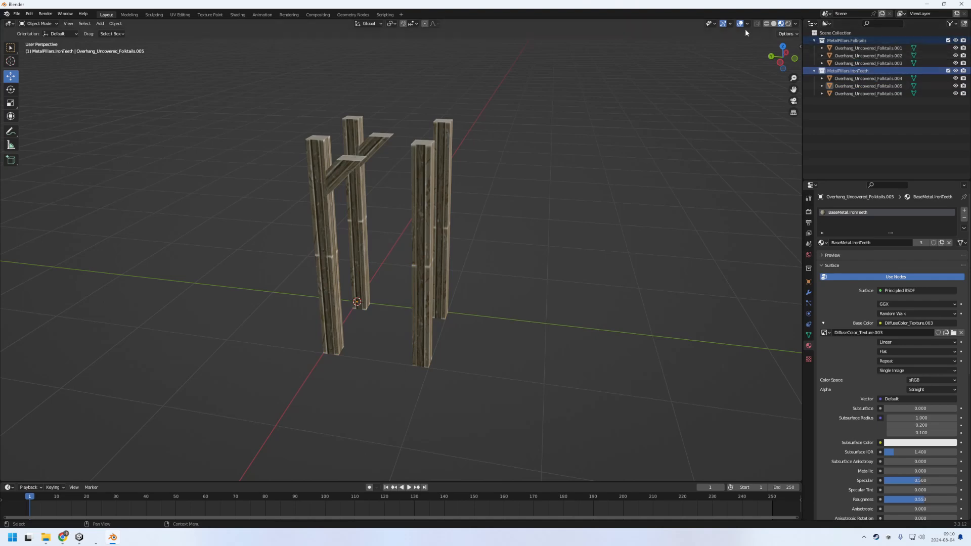
Switch to the KA_U6 project in Unity and open the FrogStatue mod folder under Mods
{"action": "mouse_move", "coordinate": [79, 543]}
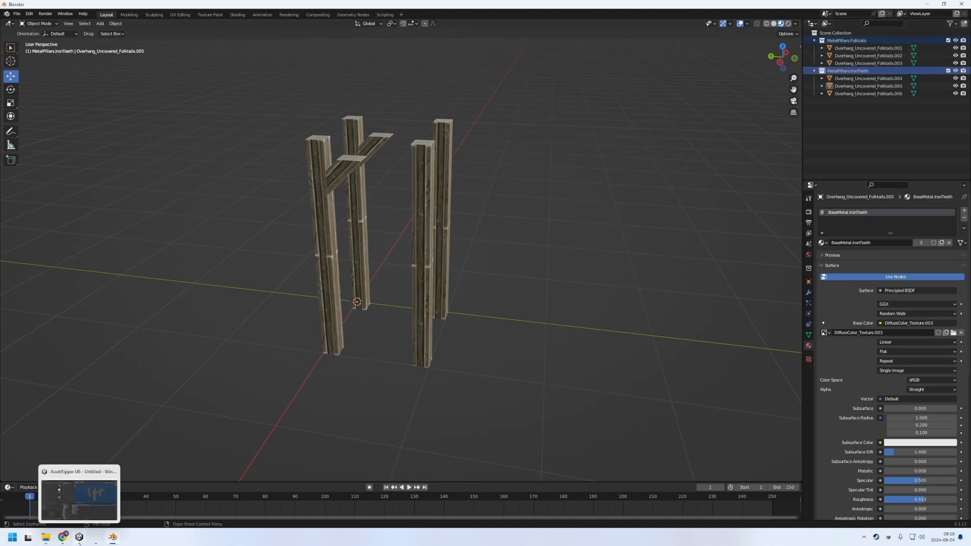
{"action": "left_click", "coordinate": [88, 499]}
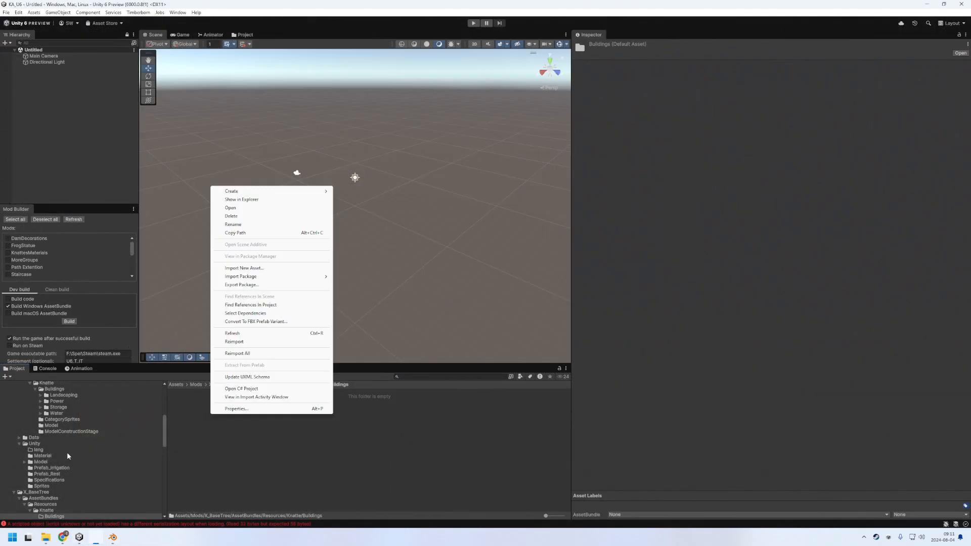
{"action": "left_click", "coordinate": [264, 477]}
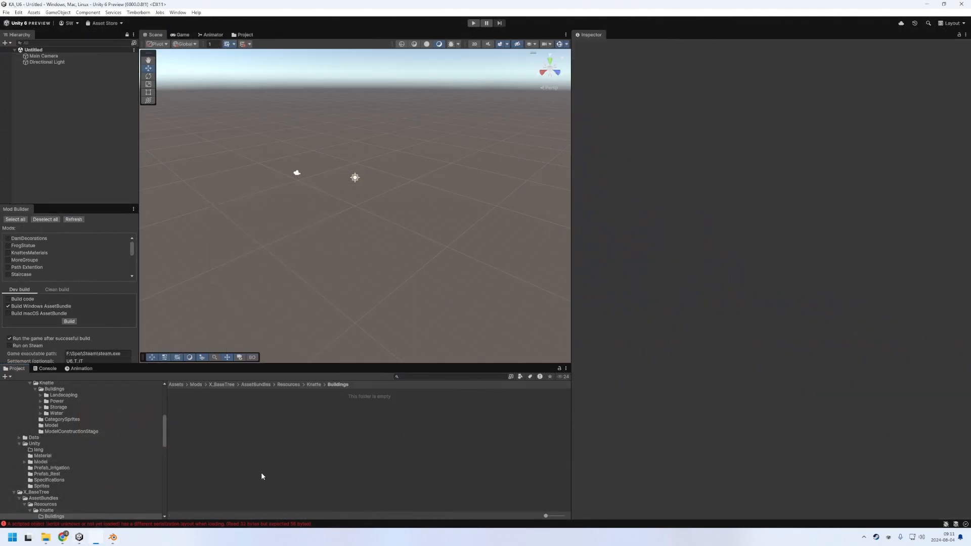
{"action": "scroll", "coordinate": [77, 435], "scroll_direction": "up", "scroll_amount": 5}
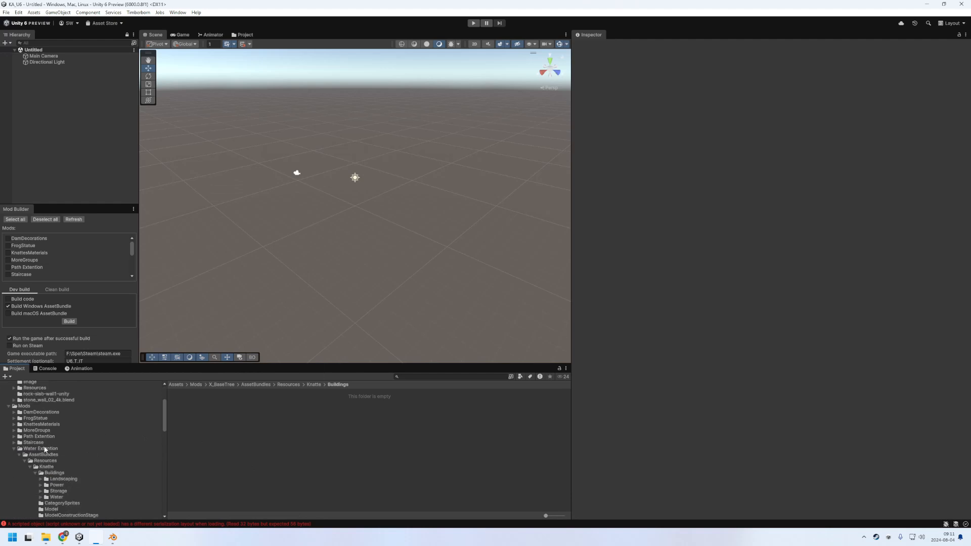
{"action": "left_click", "coordinate": [40, 425]}
{"action": "double_click", "coordinate": [43, 419]}
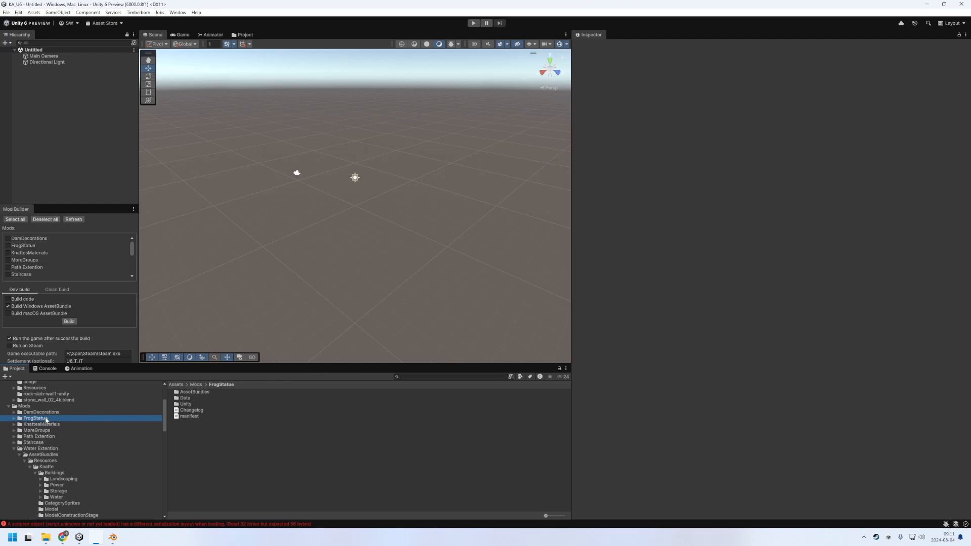
{"action": "scroll", "coordinate": [45, 419], "scroll_direction": "down", "scroll_amount": 5}
{"action": "scroll", "coordinate": [76, 442], "scroll_direction": "up", "scroll_amount": 5}
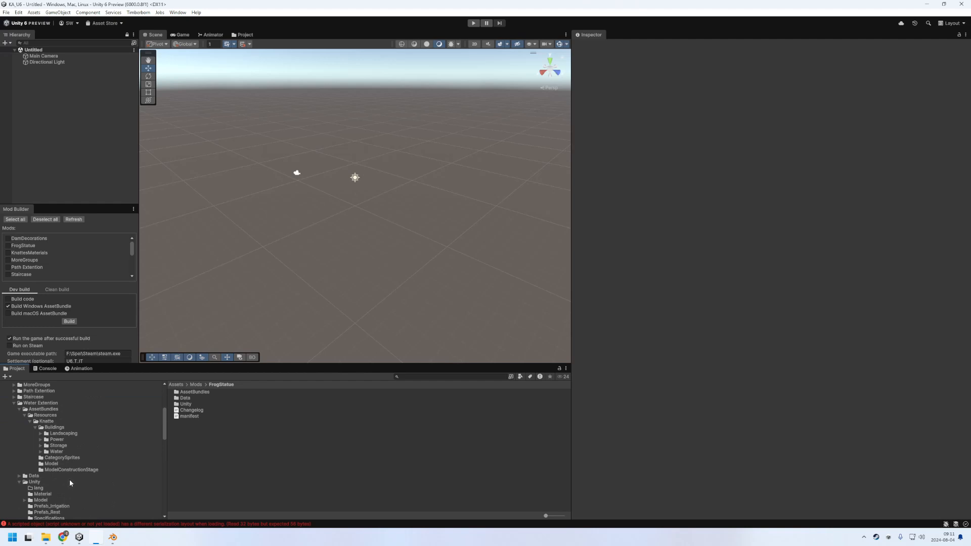
{"action": "scroll", "coordinate": [69, 447], "scroll_direction": "up", "scroll_amount": 1}
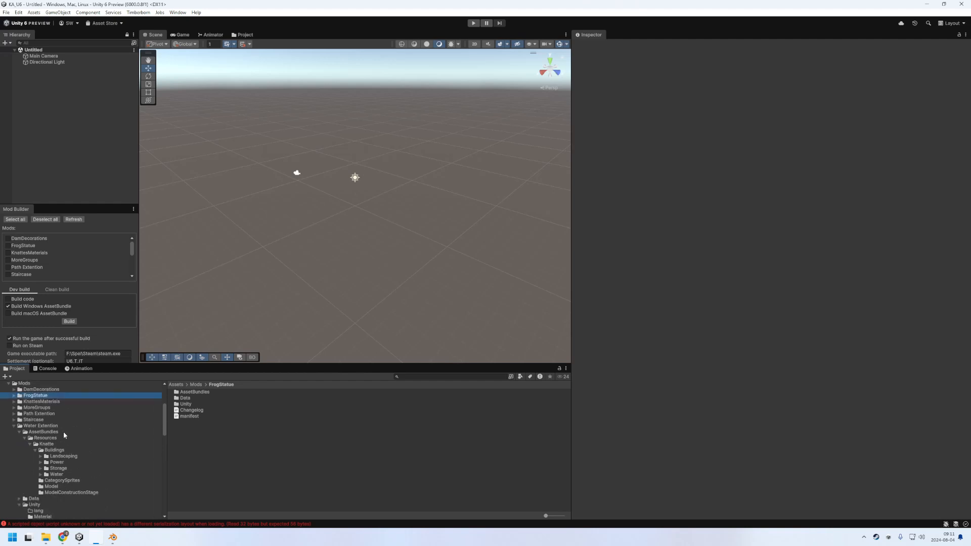
Go down through the FrogStatue mod's AssetBundles folders to Wellbeing/FrogStatue and examine the FrogStatue.Folktails prefab and its neighbouring model files
{"action": "double_click", "coordinate": [180, 392]}
{"action": "double_click", "coordinate": [184, 392]}
{"action": "left_click", "coordinate": [184, 391]}
{"action": "double_click", "coordinate": [185, 392]}
{"action": "double_click", "coordinate": [185, 392]}
{"action": "double_click", "coordinate": [185, 392]}
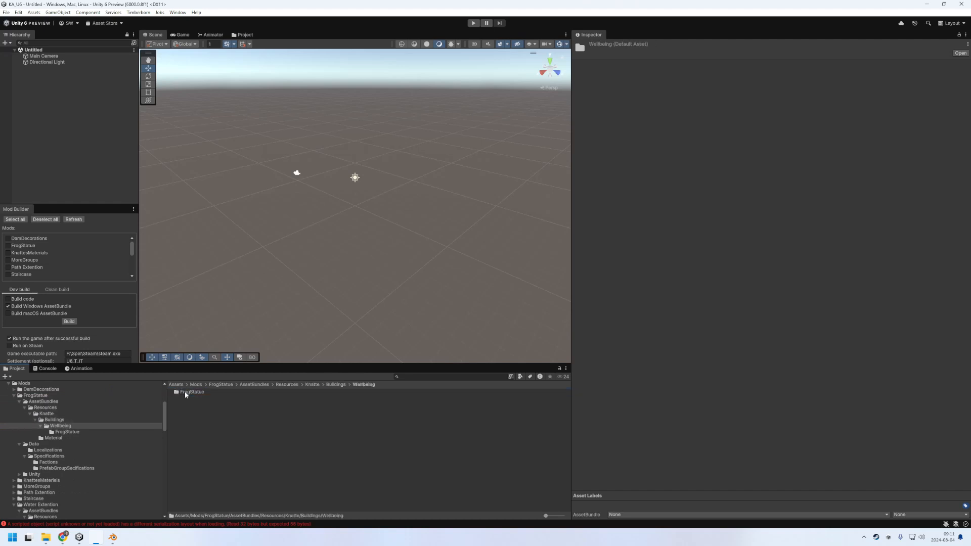
{"action": "double_click", "coordinate": [186, 393]}
{"action": "left_click", "coordinate": [185, 393]}
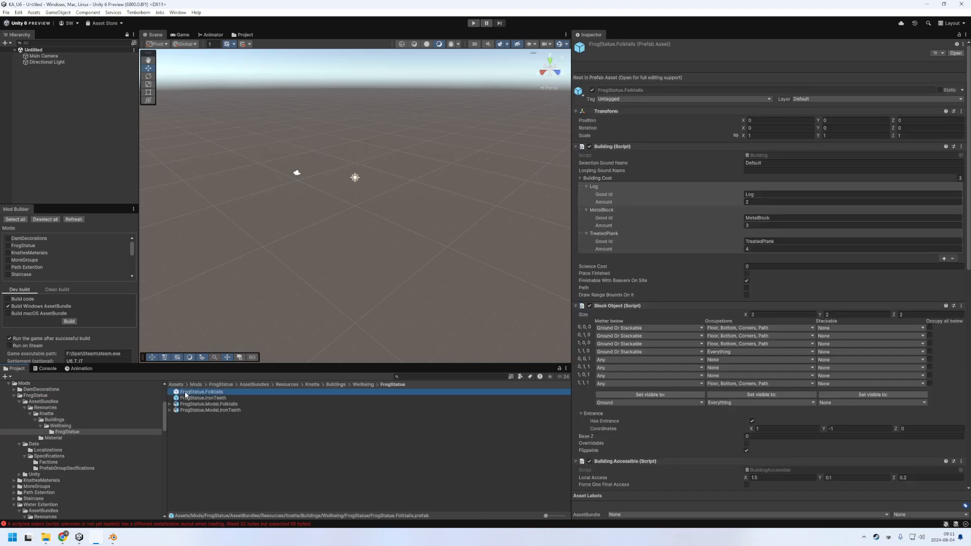
{"action": "scroll", "coordinate": [104, 434], "scroll_direction": "down", "scroll_amount": 10}
{"action": "scroll", "coordinate": [86, 447], "scroll_direction": "up", "scroll_amount": 3}
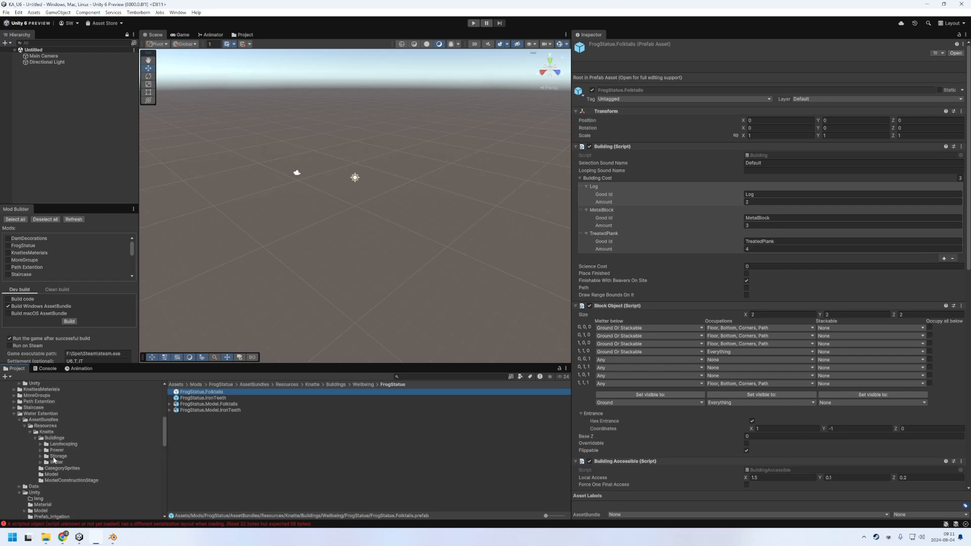
Collapse the Water Extention and FrogStatue mod folders and open the Model folder inside X_BaseTree's AssetBundles
{"action": "scroll", "coordinate": [54, 460], "scroll_direction": "up", "scroll_amount": 3}
{"action": "left_click", "coordinate": [15, 460]}
{"action": "scroll", "coordinate": [65, 421], "scroll_direction": "up", "scroll_amount": 3}
{"action": "left_click", "coordinate": [14, 397]}
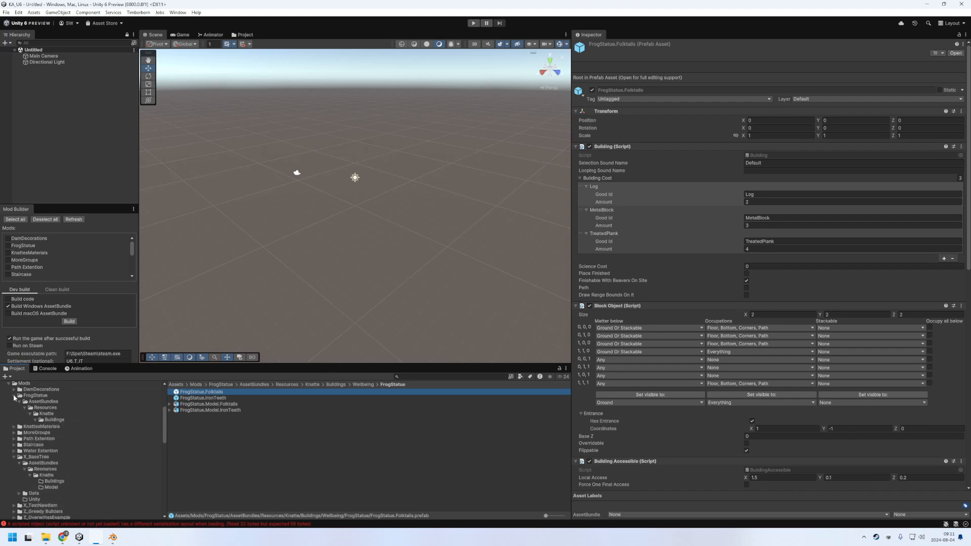
{"action": "left_click", "coordinate": [58, 461]}
{"action": "left_click", "coordinate": [55, 457]}
{"action": "left_click", "coordinate": [51, 462]}
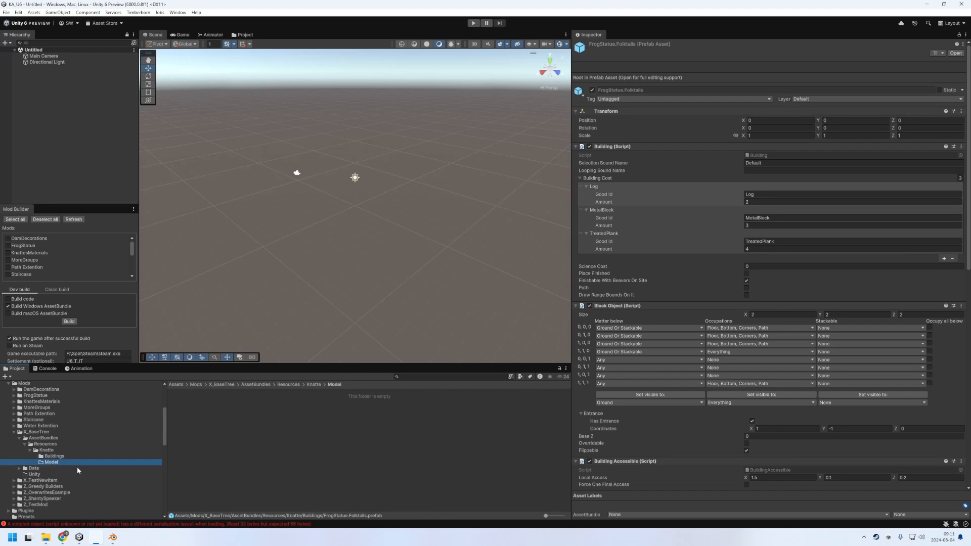
Switch to Blender and start a Timbermesh batch export of the two selected MetalPillars collections
{"action": "left_click", "coordinate": [112, 538]}
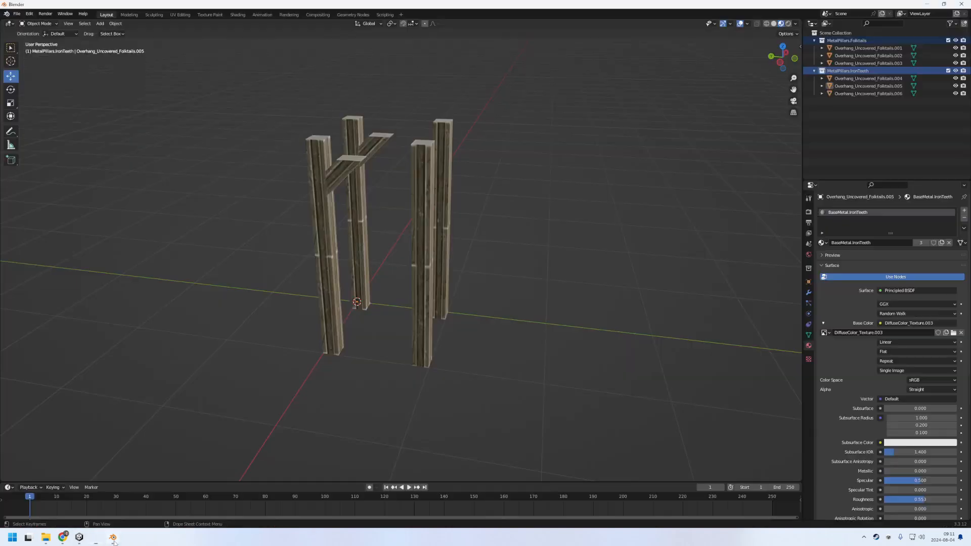
{"action": "right_click", "coordinate": [847, 45]}
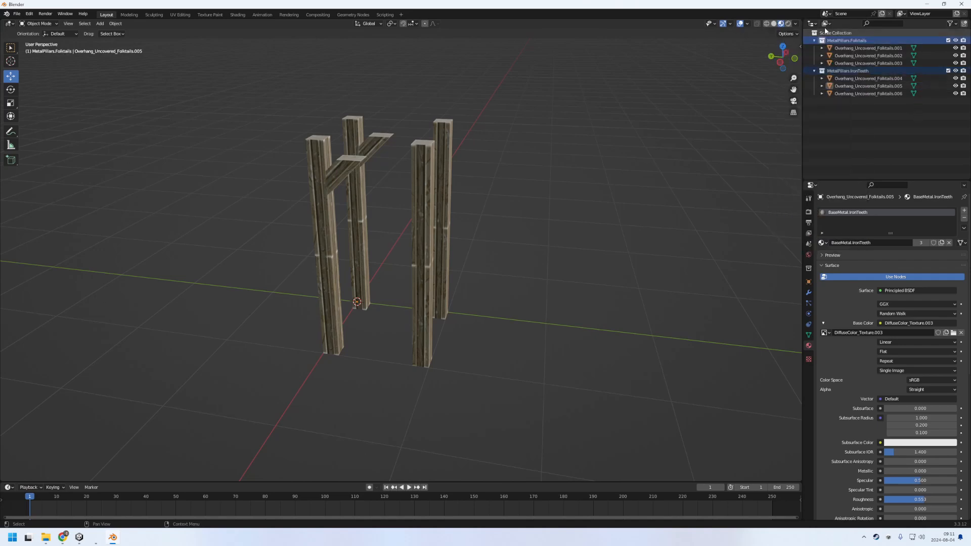
{"action": "right_click", "coordinate": [852, 43]}
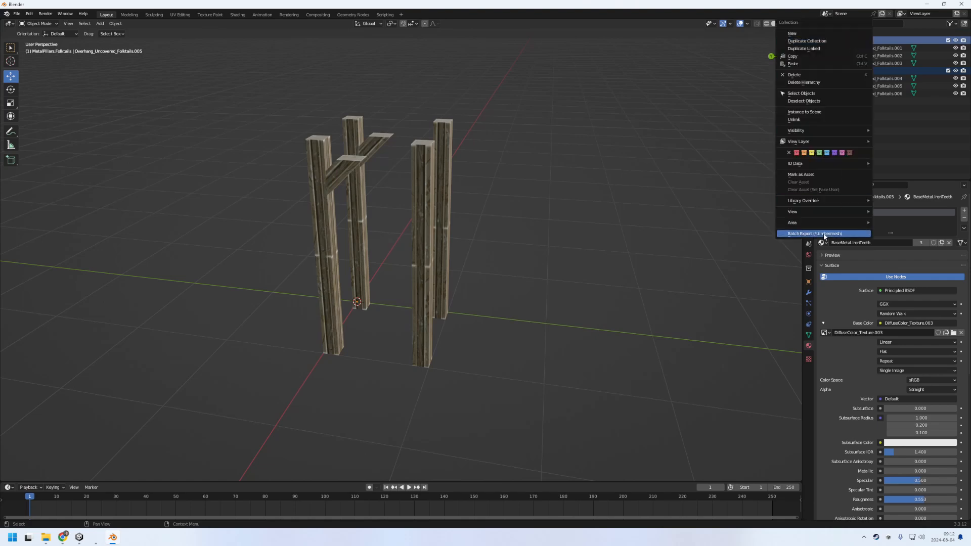
{"action": "left_click", "coordinate": [810, 230]}
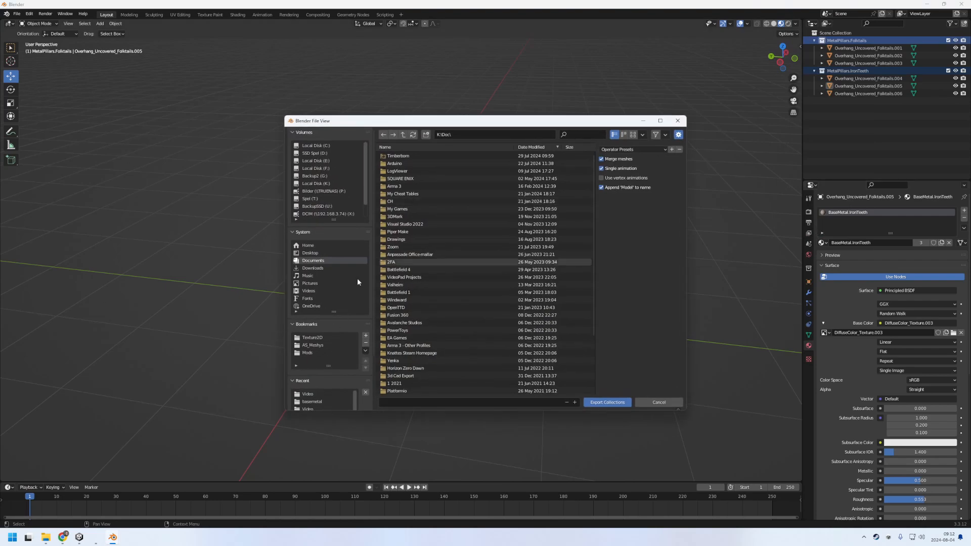
Set the export location to the bookmarked Mods folder
{"action": "scroll", "coordinate": [326, 372], "scroll_direction": "down", "scroll_amount": 2}
{"action": "scroll", "coordinate": [329, 359], "scroll_direction": "down", "scroll_amount": 1}
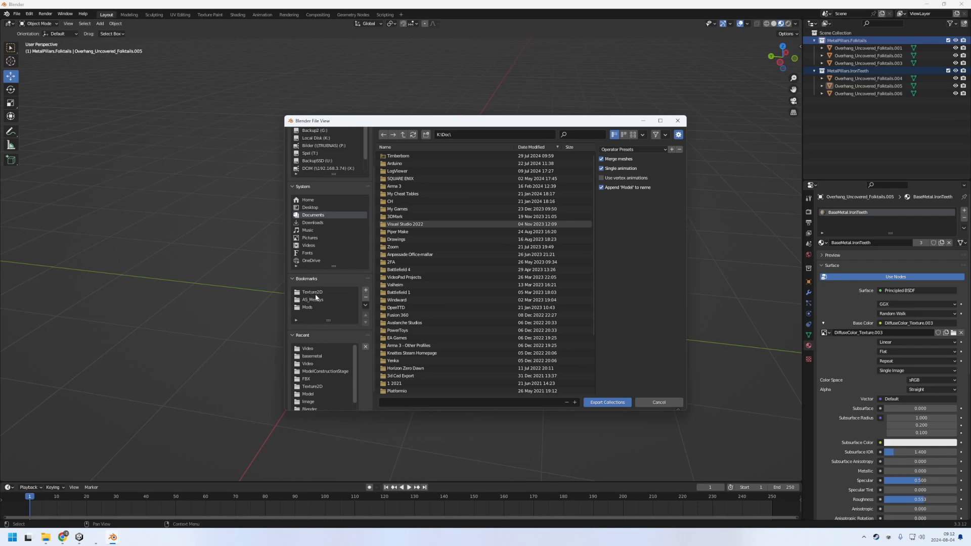
{"action": "left_click", "coordinate": [308, 308]}
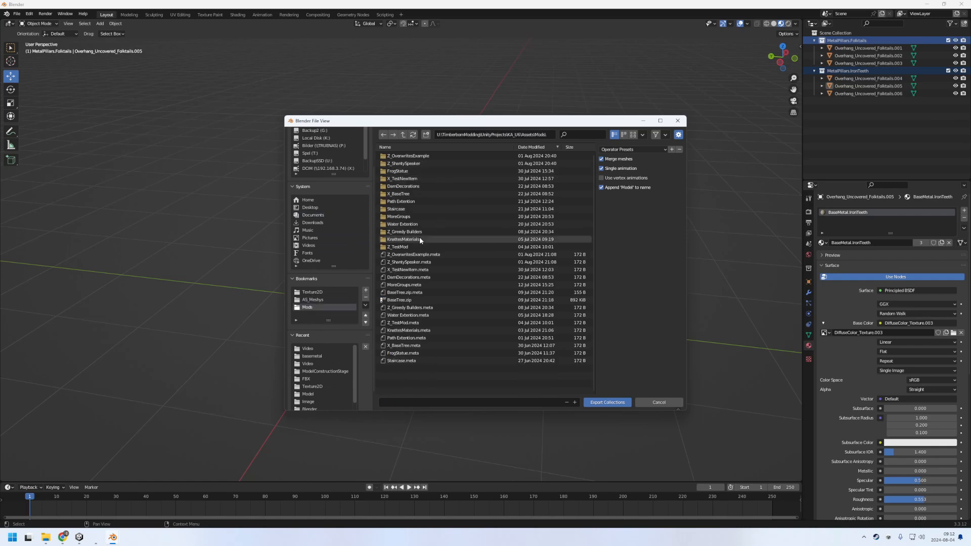
{"action": "double_click", "coordinate": [407, 178]}
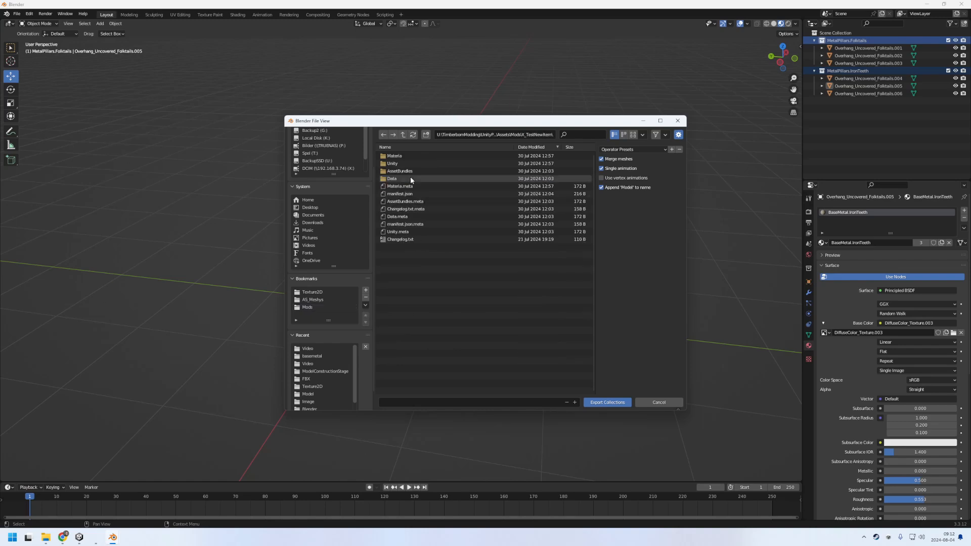
{"action": "double_click", "coordinate": [405, 171]}
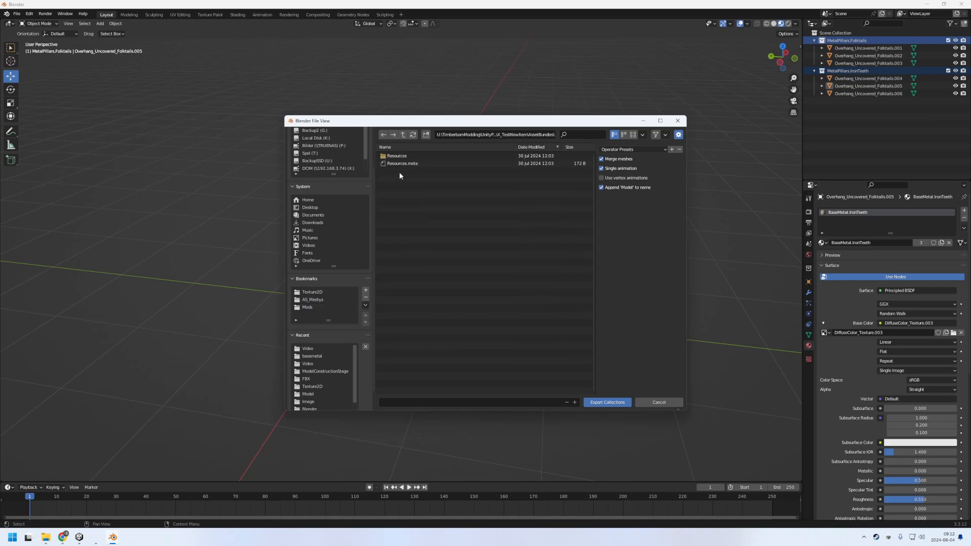
{"action": "double_click", "coordinate": [401, 157]}
{"action": "double_click", "coordinate": [401, 157]}
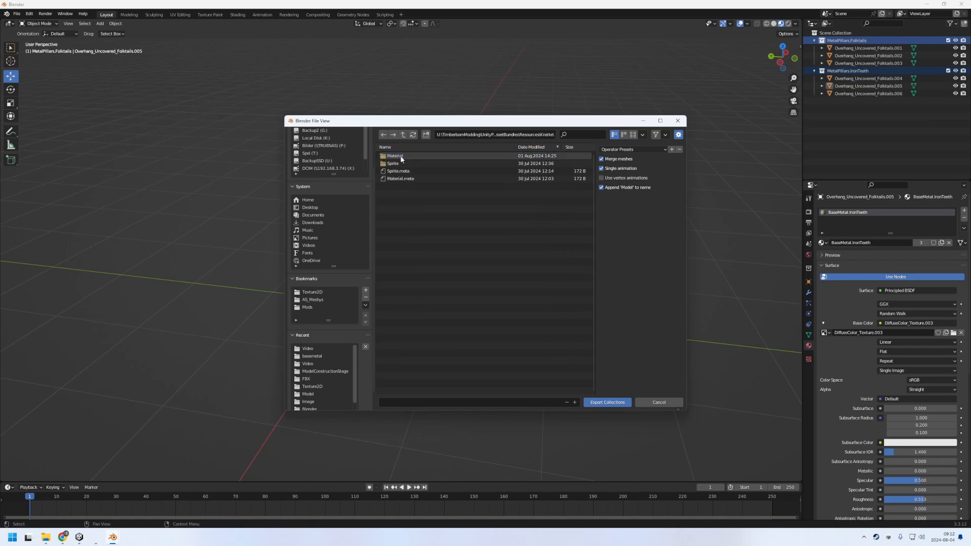
{"action": "left_click", "coordinate": [404, 134]}
{"action": "left_click", "coordinate": [405, 135]}
{"action": "left_click", "coordinate": [405, 135]}
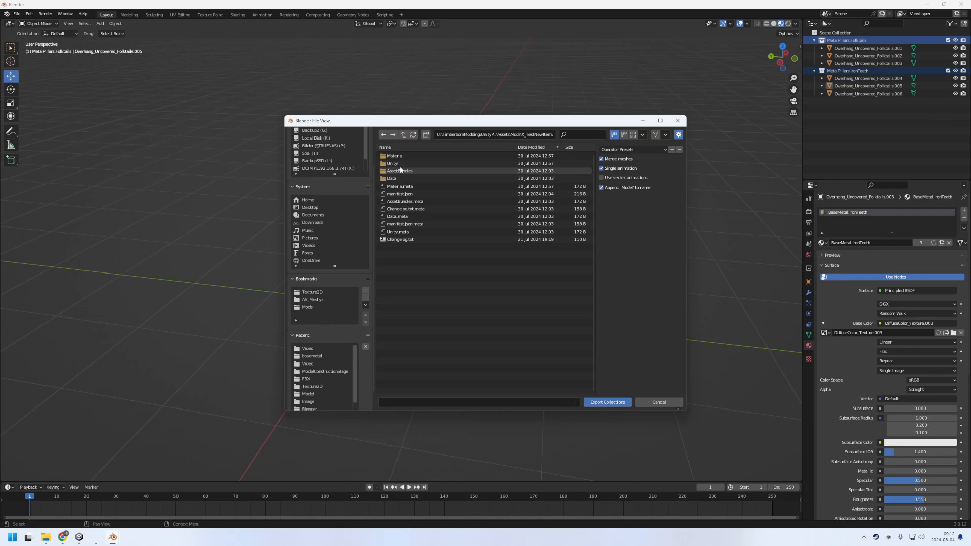
{"action": "double_click", "coordinate": [401, 170]}
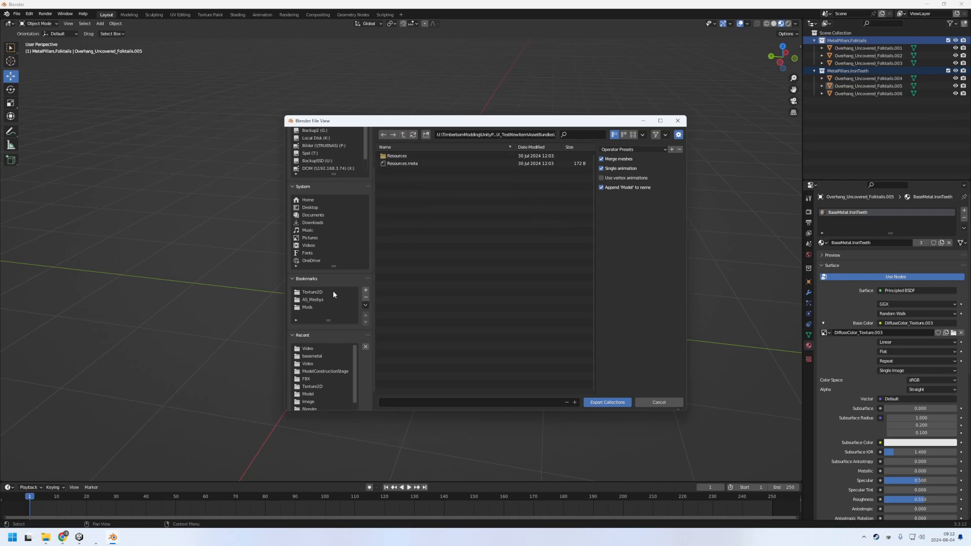
Check in Unity which mod holds the destination Model folder, and return to Blender's export file dialog
{"action": "left_click", "coordinate": [82, 540]}
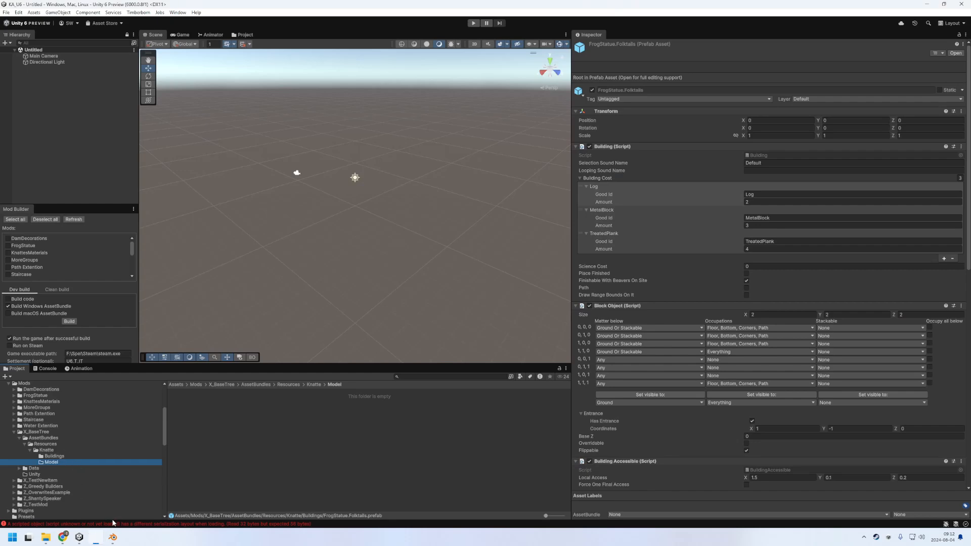
{"action": "mouse_move", "coordinate": [112, 538]}
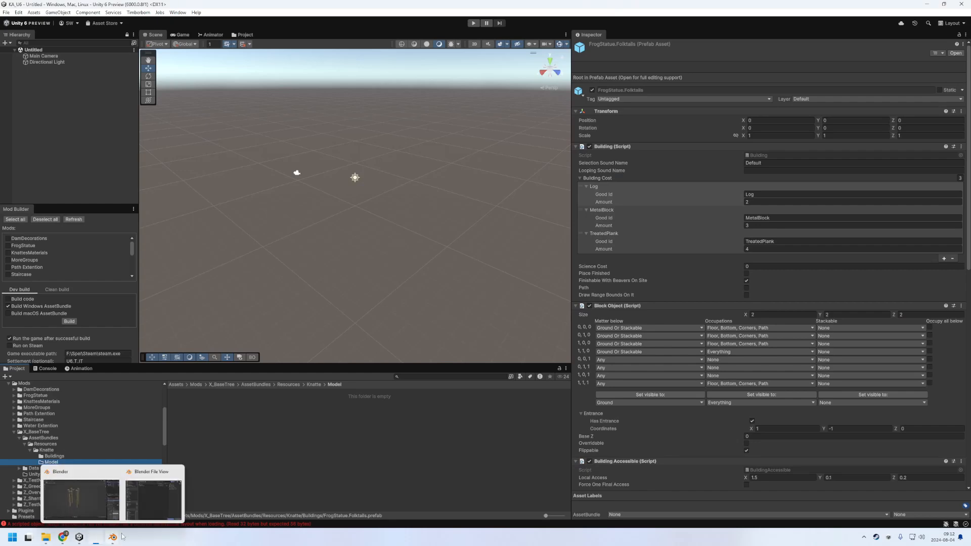
{"action": "left_click", "coordinate": [151, 506]}
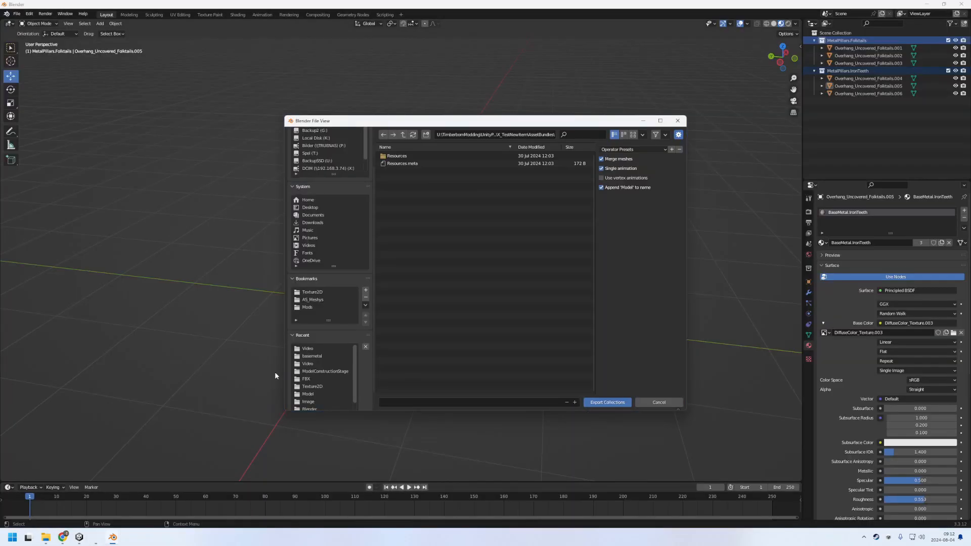
Export the MetalPillars collections into the Model folder under X_BaseTree's AssetBundles/Resources
{"action": "double_click", "coordinate": [403, 135]}
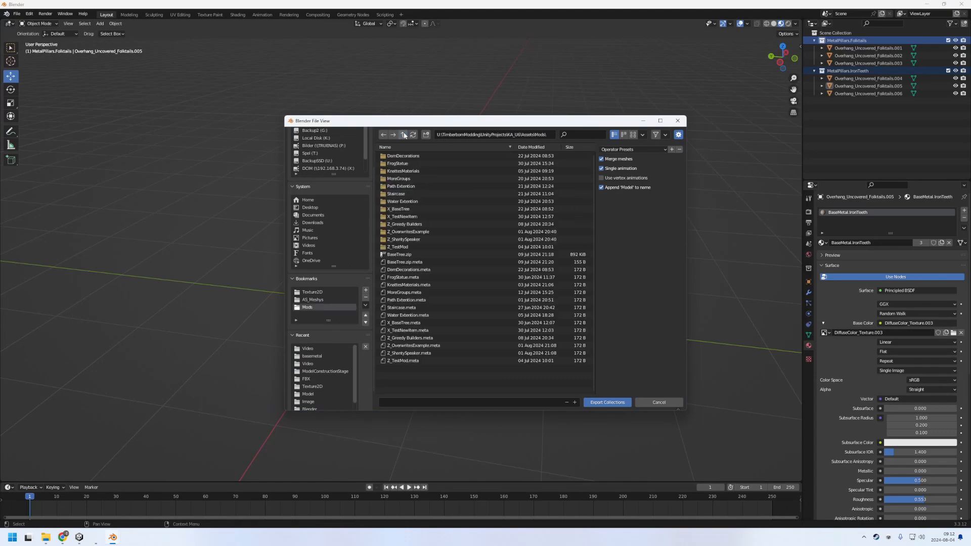
{"action": "double_click", "coordinate": [405, 209]}
{"action": "left_click", "coordinate": [400, 157]}
{"action": "double_click", "coordinate": [399, 156]}
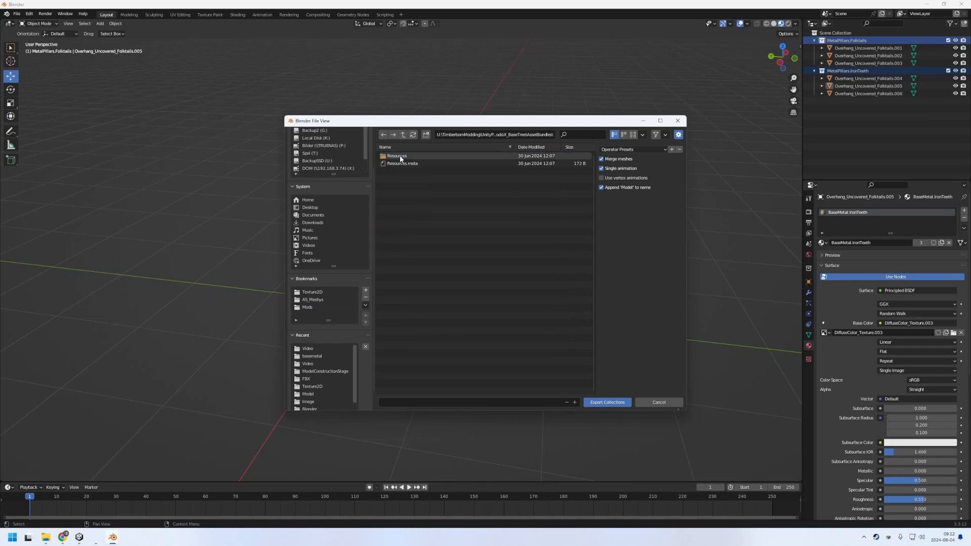
{"action": "double_click", "coordinate": [400, 156]}
{"action": "double_click", "coordinate": [399, 156]}
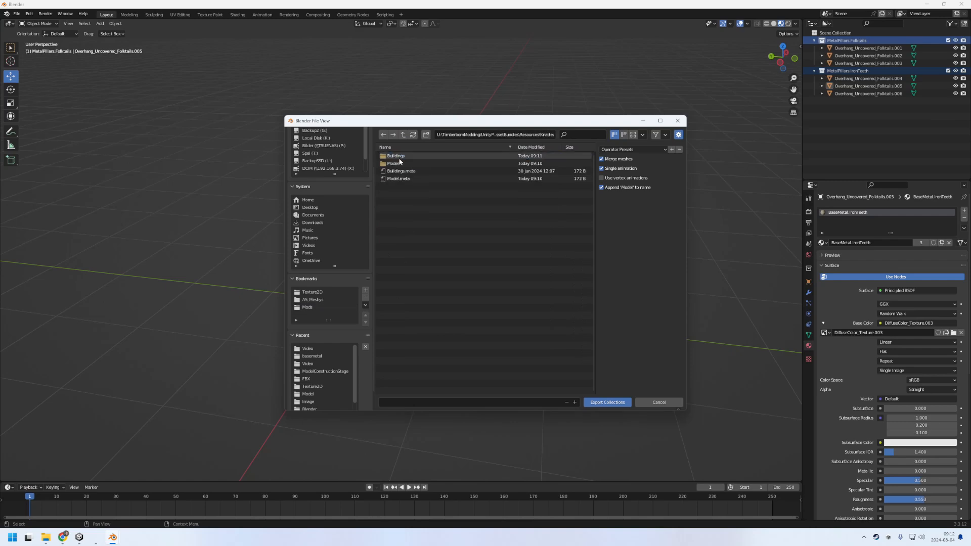
{"action": "left_click", "coordinate": [399, 163]}
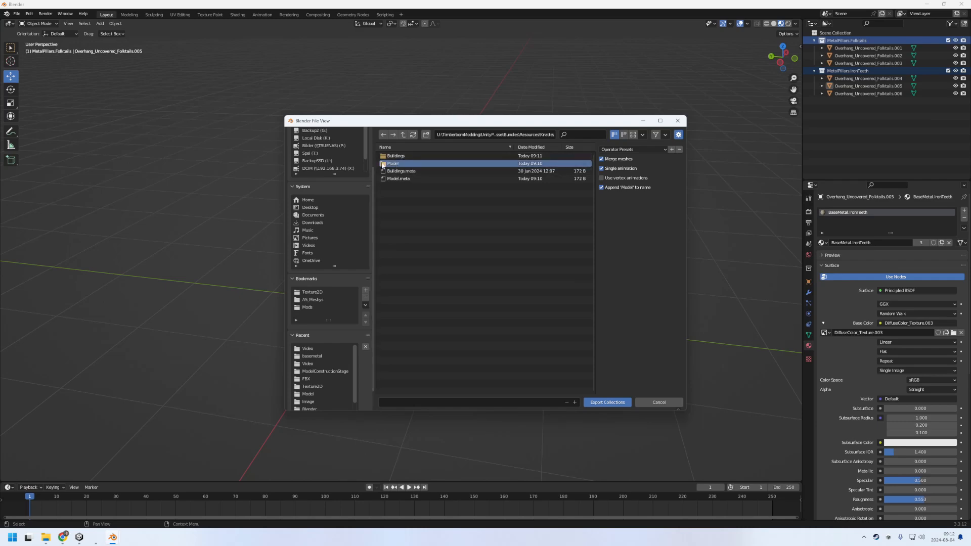
{"action": "double_click", "coordinate": [398, 164]}
{"action": "left_click", "coordinate": [619, 403]}
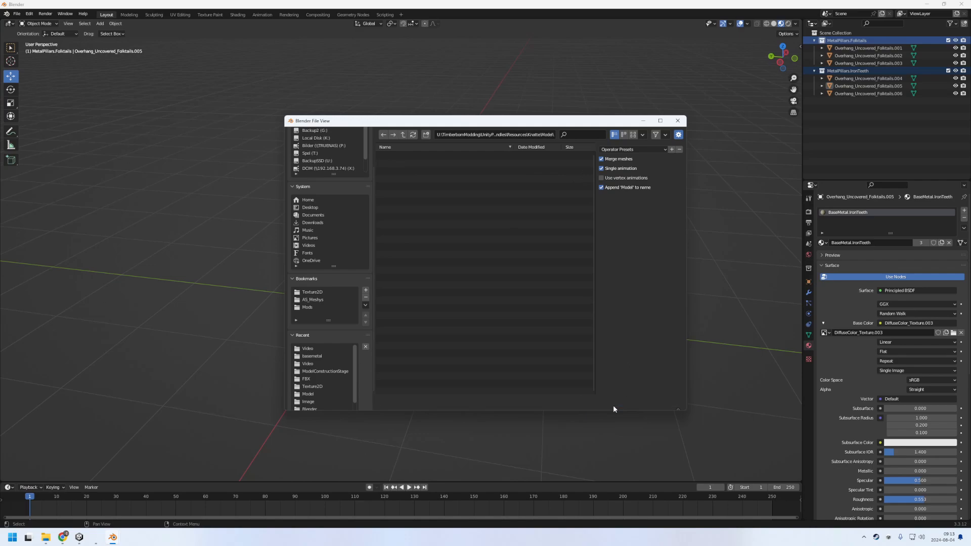
Switch to Unity and compare enlarged previews of the MetalPillars.Folktails and MetalPillars.IronTeeth models
{"action": "mouse_move", "coordinate": [28, 542]}
{"action": "mouse_move", "coordinate": [94, 538]}
{"action": "left_click", "coordinate": [116, 491]}
{"action": "left_click", "coordinate": [207, 392]}
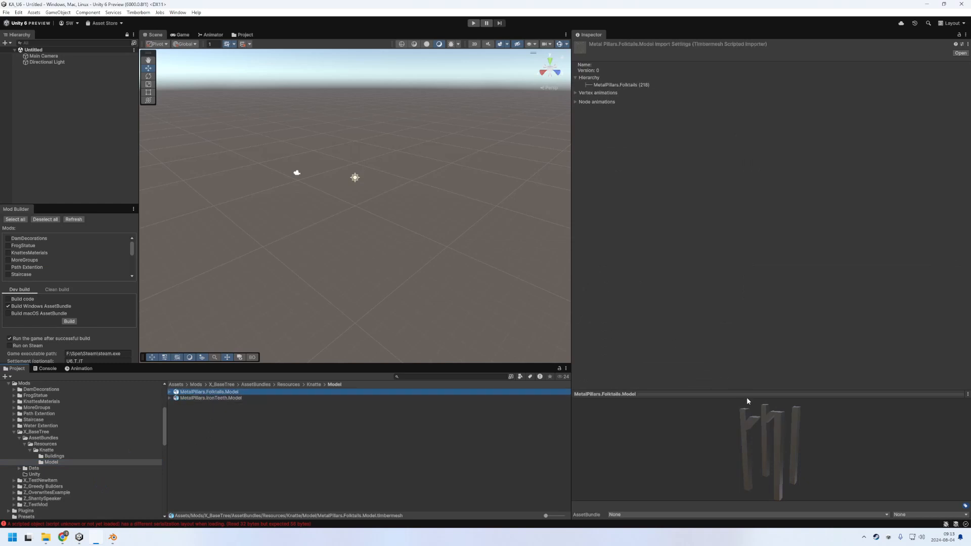
{"action": "left_click_drag", "start_coordinate": [724, 394], "coordinate": [731, 253]}
{"action": "left_click", "coordinate": [222, 394]}
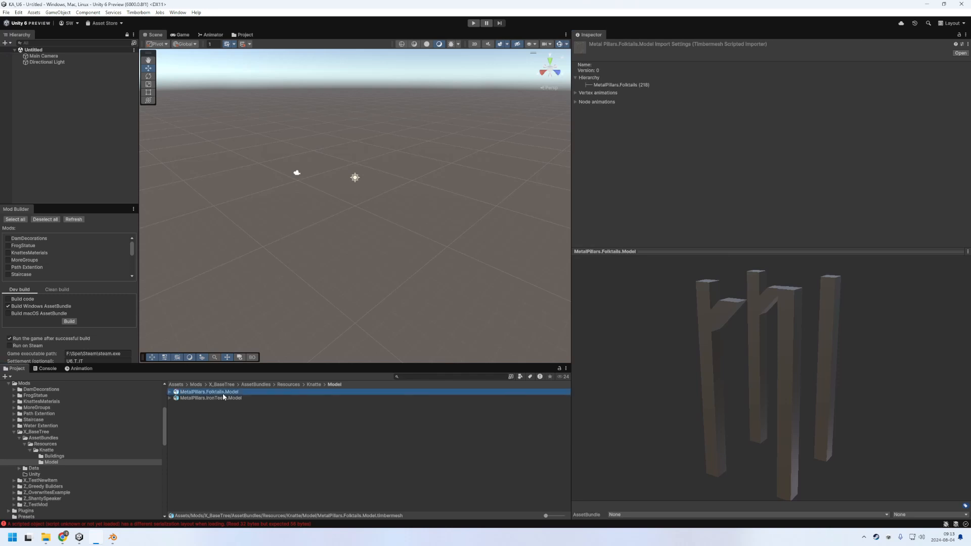
{"action": "left_click", "coordinate": [237, 398]}
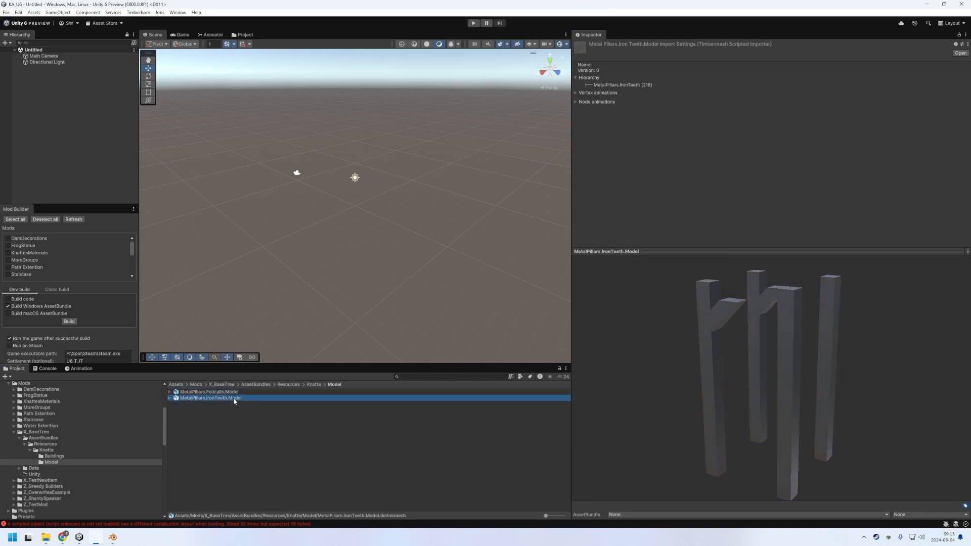
{"action": "left_click_drag", "start_coordinate": [788, 252], "coordinate": [790, 205]}
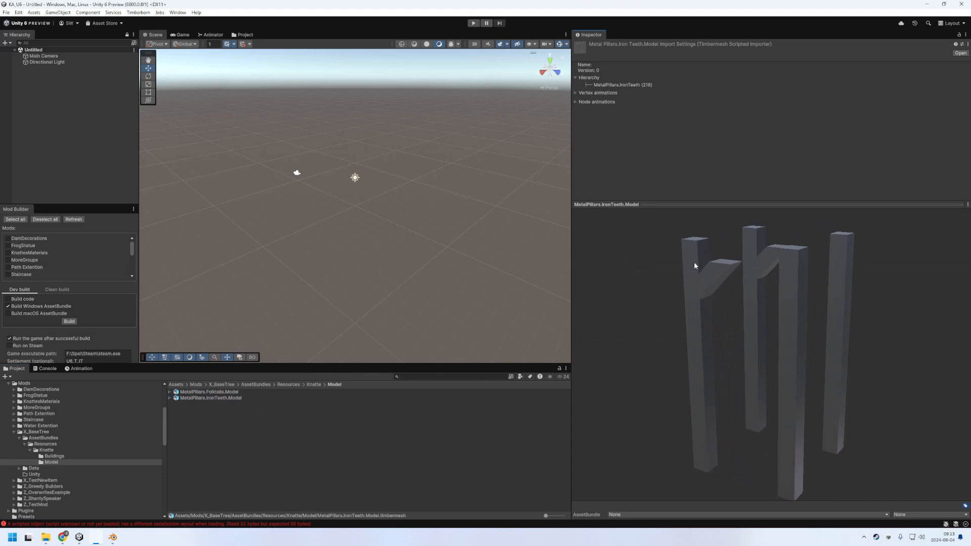
Expand MetalPillars.Folktails.Model and examine the material assigned to its mesh object
{"action": "left_click", "coordinate": [193, 393]}
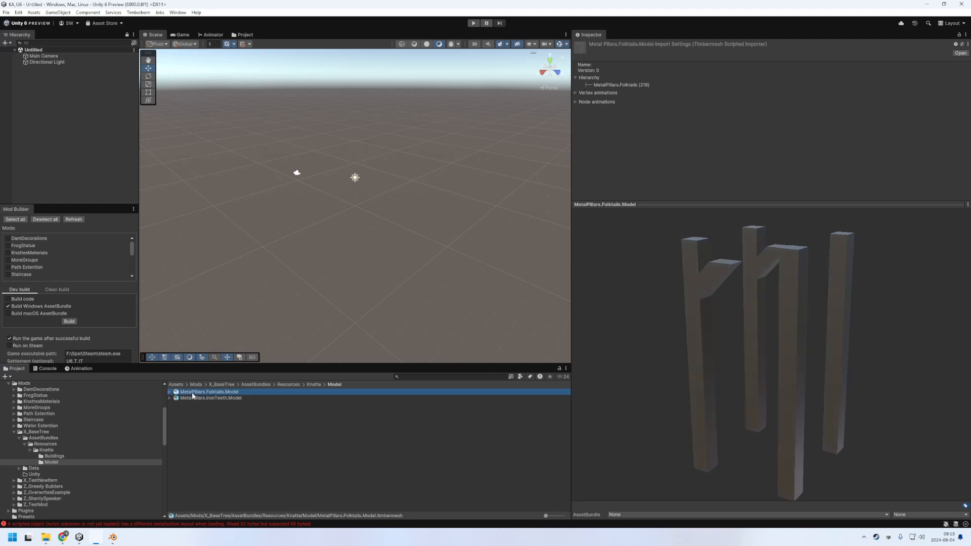
{"action": "key", "text": "Right"}
{"action": "key", "text": "Down"}
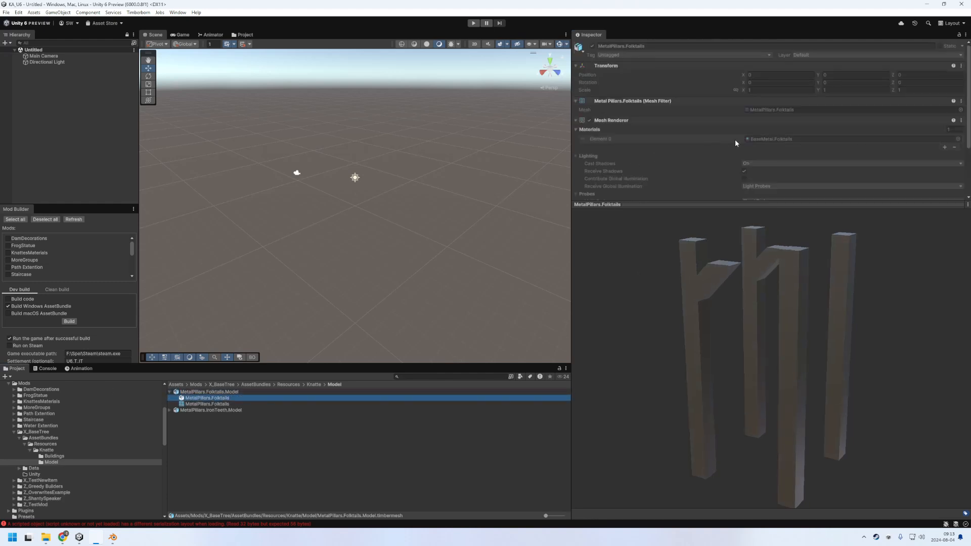
Look through All_Material/Resources/Placeholders/Common and inspect the BeaverCarryingModels placeholder material
{"action": "scroll", "coordinate": [86, 446], "scroll_direction": "up", "scroll_amount": 4}
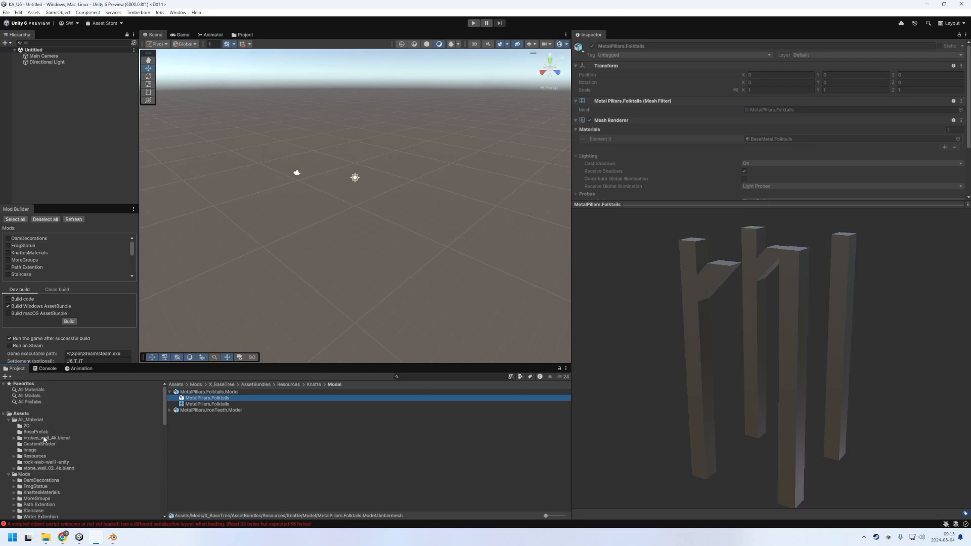
{"action": "left_click", "coordinate": [35, 456]}
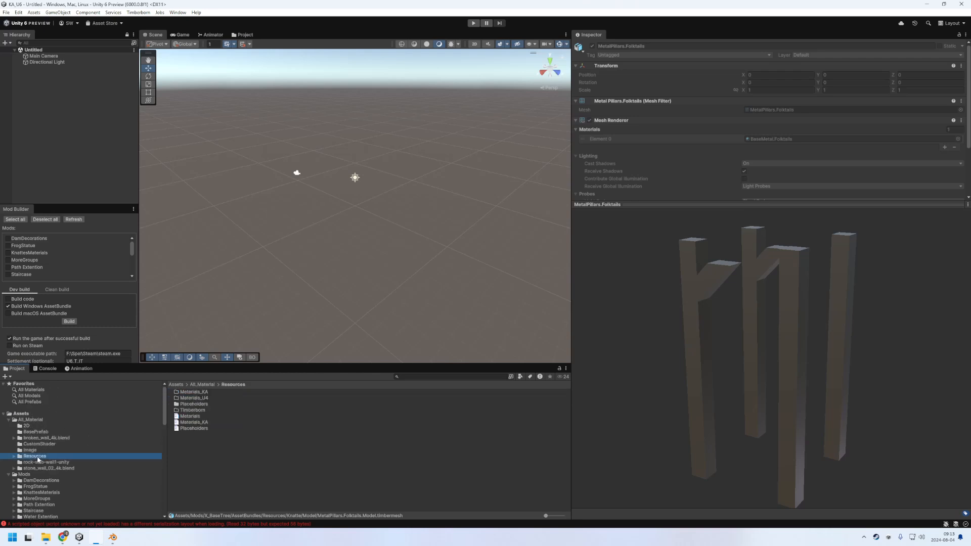
{"action": "double_click", "coordinate": [192, 405]}
{"action": "double_click", "coordinate": [195, 393]}
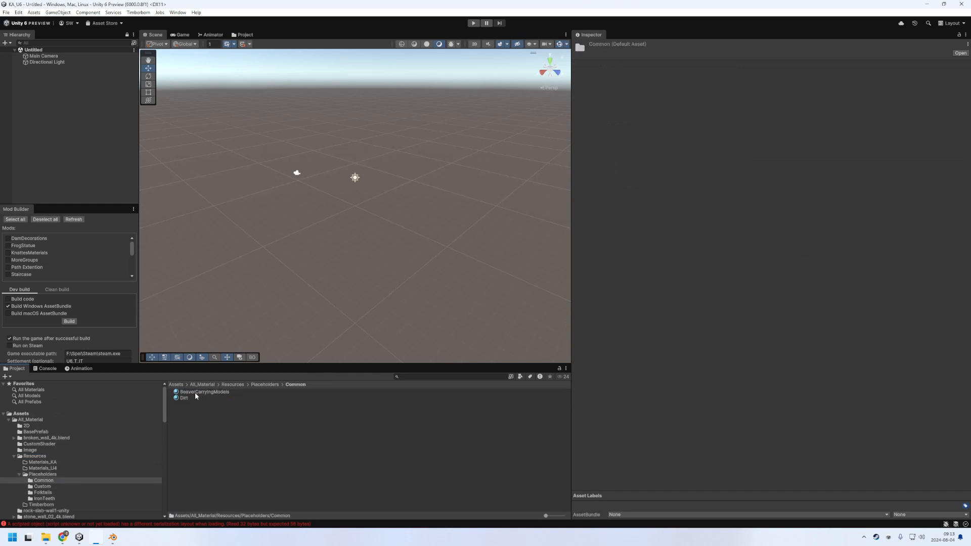
{"action": "left_click", "coordinate": [195, 393]}
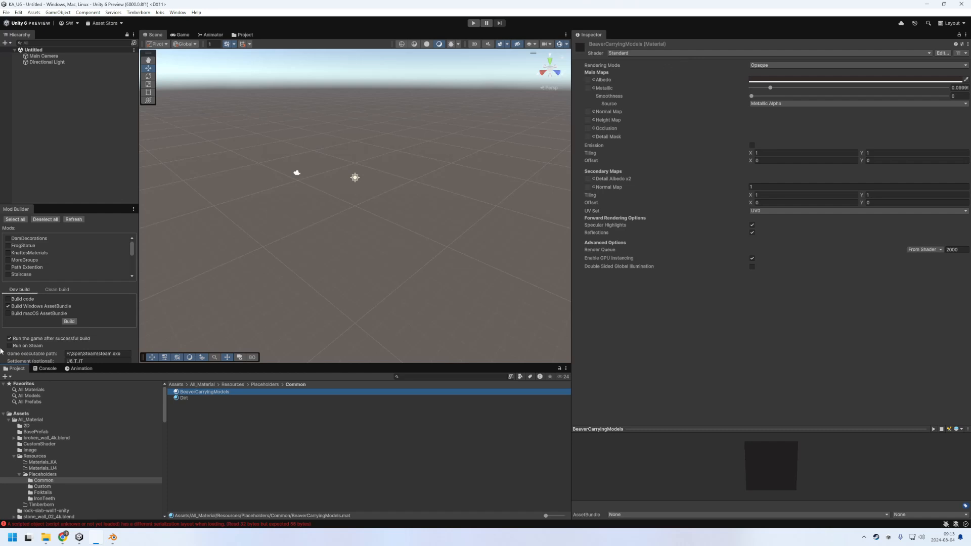
Open the FrogStatue.Folktails prefab from X_BaseTree's Buildings folder and delete the Model object under #Finished
{"action": "scroll", "coordinate": [79, 437], "scroll_direction": "down", "scroll_amount": 3}
{"action": "scroll", "coordinate": [81, 439], "scroll_direction": "down", "scroll_amount": 3}
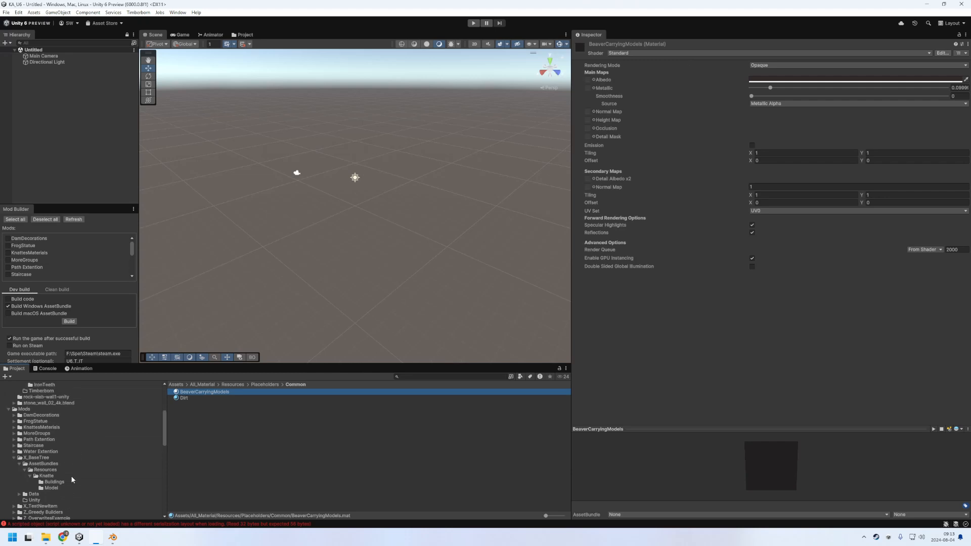
{"action": "left_click", "coordinate": [55, 482]}
{"action": "left_click", "coordinate": [202, 393]}
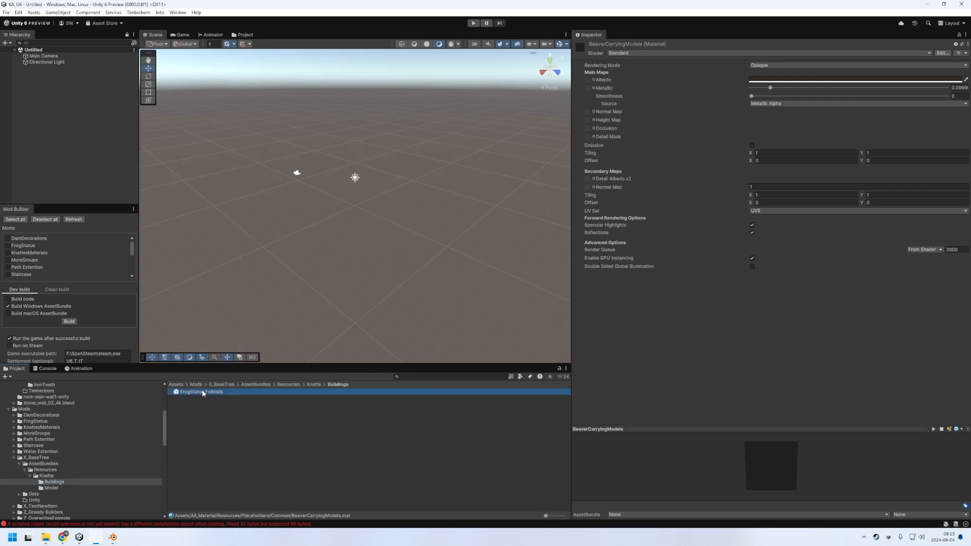
{"action": "double_click", "coordinate": [203, 392]}
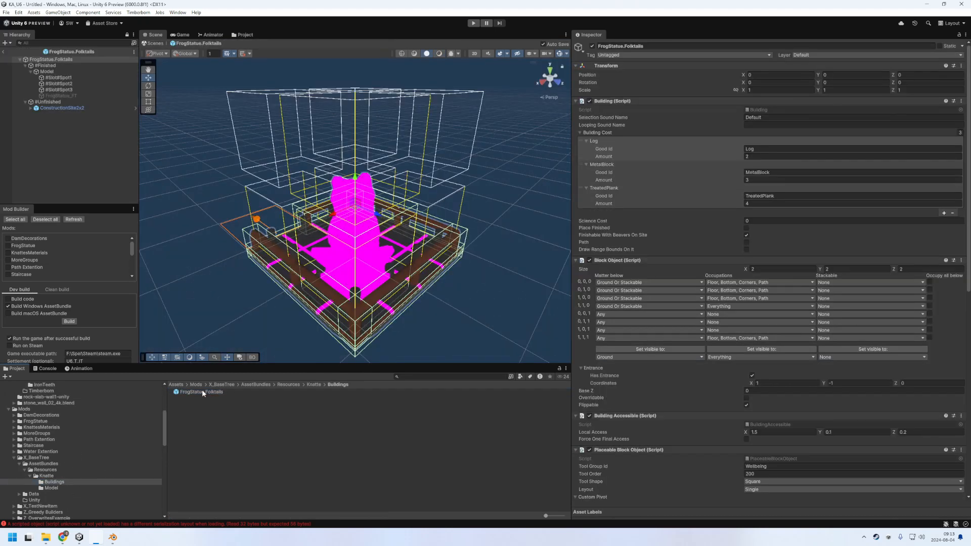
{"action": "left_click", "coordinate": [50, 72]}
{"action": "key", "text": "Delete"}
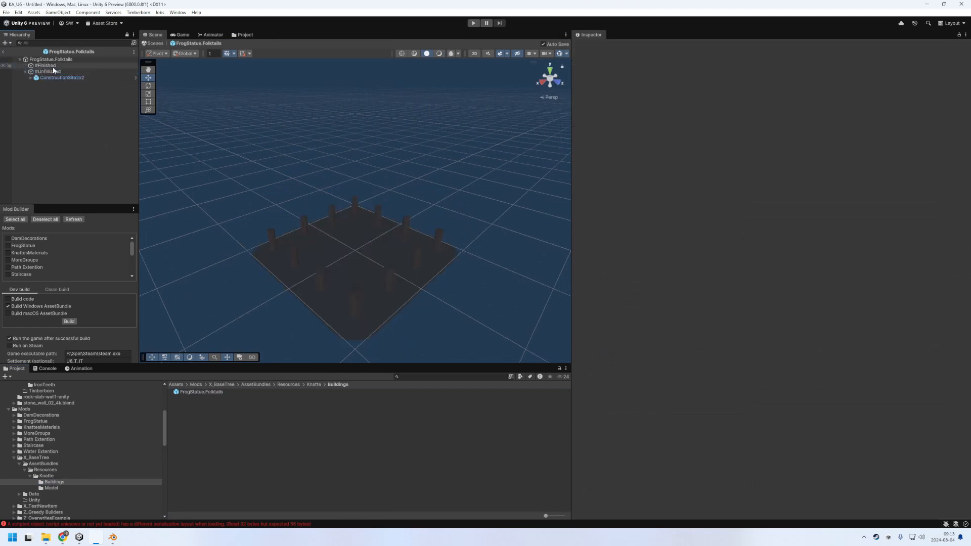
Create an empty child object named Model under #Finished
{"action": "left_click", "coordinate": [56, 66]}
{"action": "right_click", "coordinate": [55, 66]}
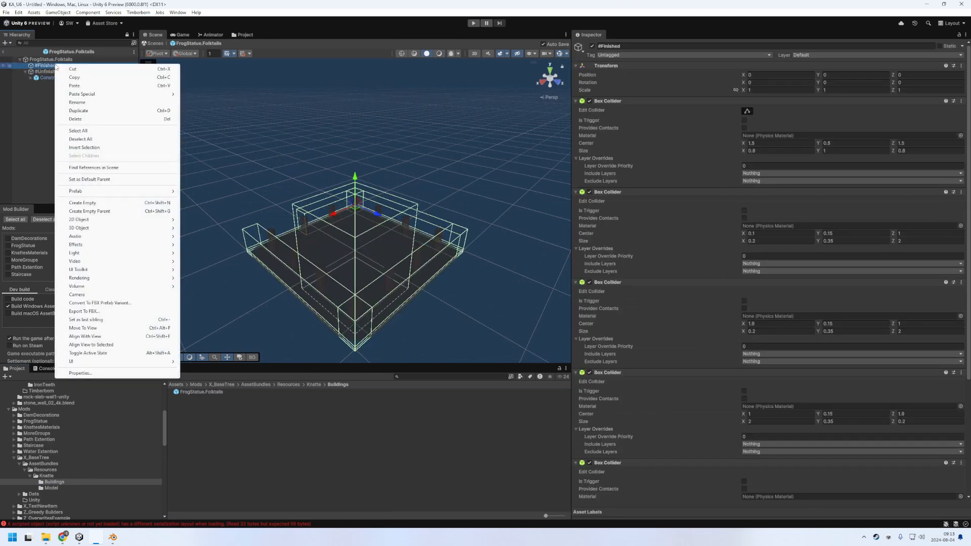
{"action": "left_click", "coordinate": [106, 204]}
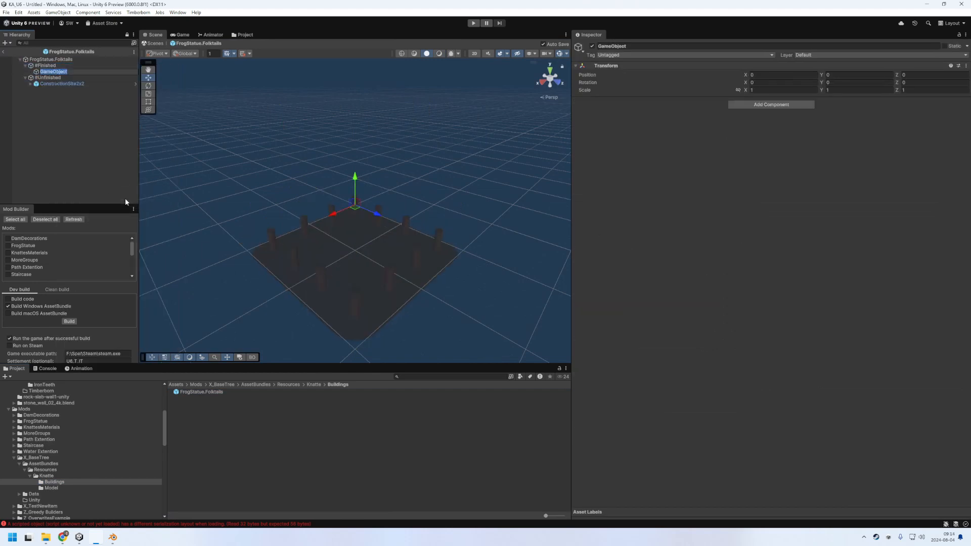
{"action": "type", "text": "Model"}
{"action": "key", "text": "Return"}
Add a Timbermesh Description component to the new Model object
{"action": "left_click", "coordinate": [760, 105]}
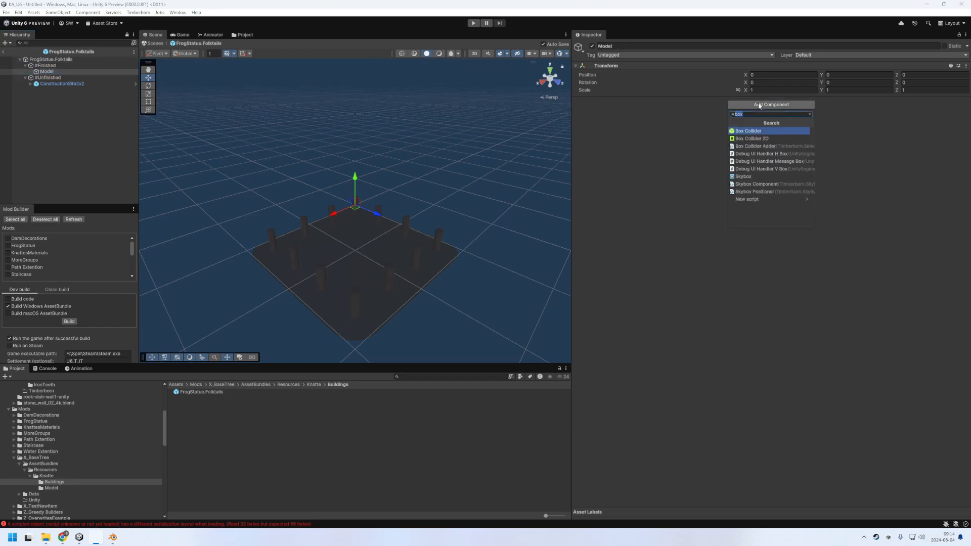
{"action": "type", "text": "Timber"}
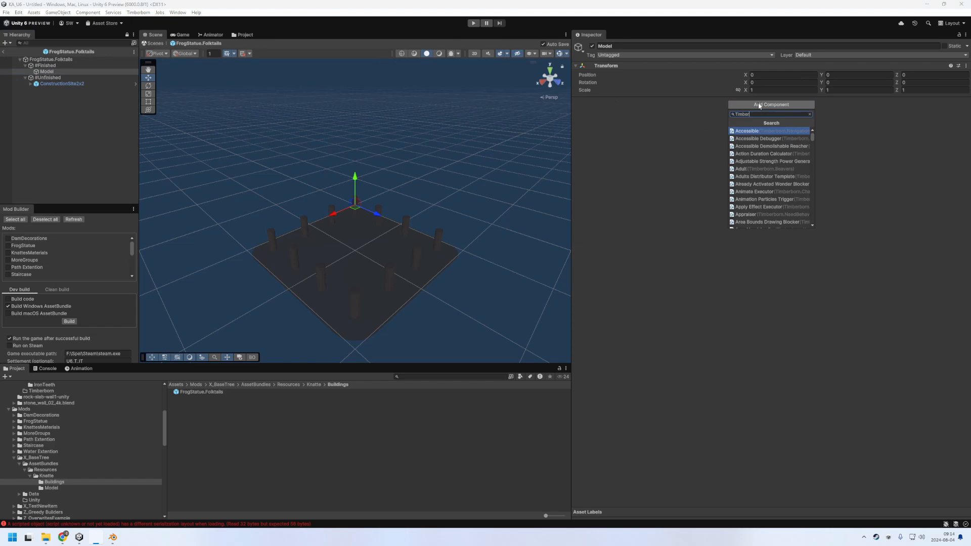
{"action": "type", "text": "mesh"}
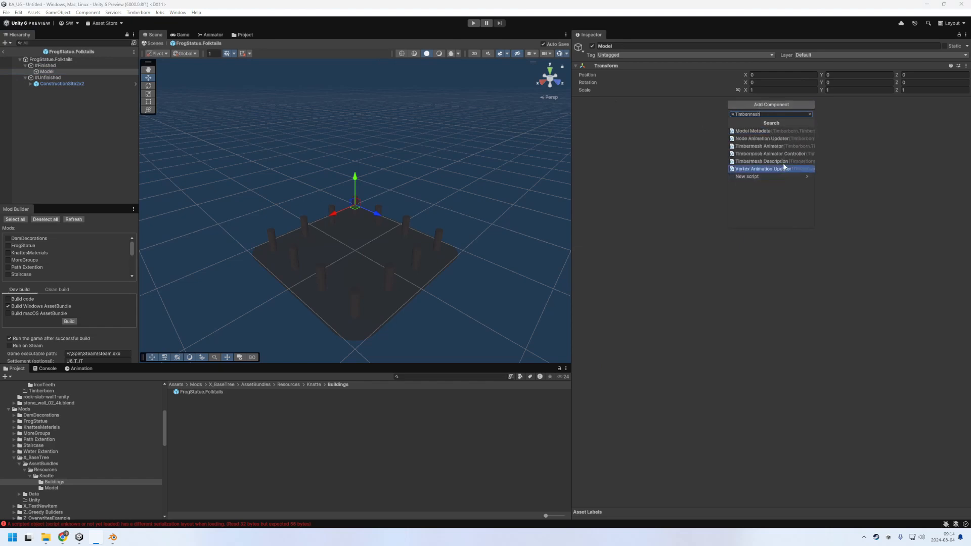
{"action": "left_click", "coordinate": [781, 160]}
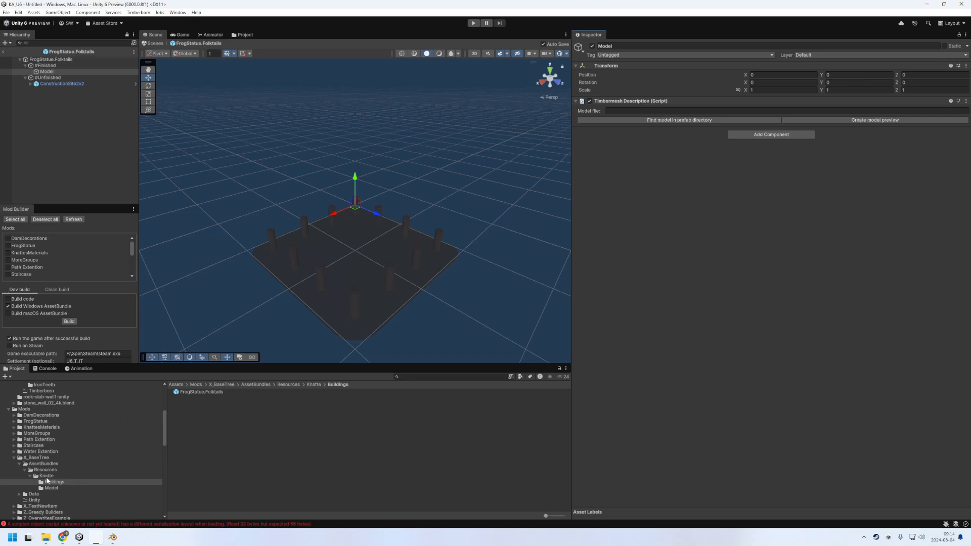
Set the Timbermesh Description's model file to Knatte/Model/MetalPillars.Folktails.Model and create the model preview
{"action": "left_click", "coordinate": [667, 110]}
{"action": "type", "text": "K"}
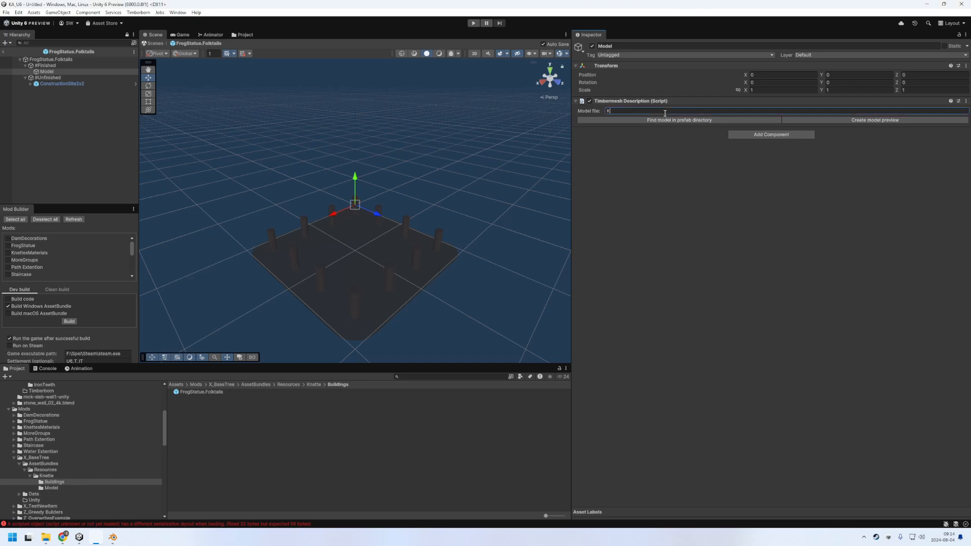
{"action": "type", "text": "natte/Model/"}
{"action": "left_click", "coordinate": [50, 489]}
{"action": "left_click", "coordinate": [208, 393]}
{"action": "left_click", "coordinate": [46, 72]}
{"action": "left_click", "coordinate": [640, 112]}
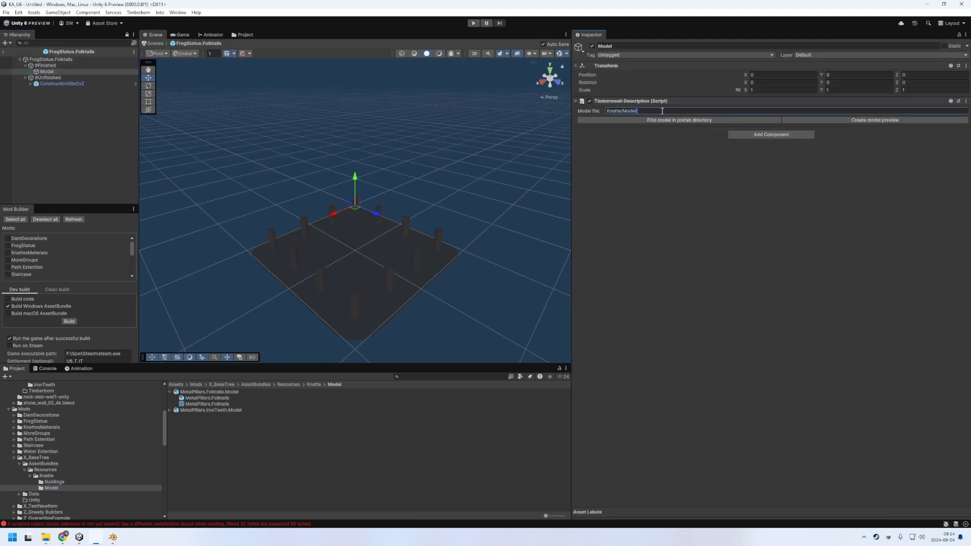
{"action": "type", "text": "MetalPillars.Folktails.Model"}
{"action": "left_click", "coordinate": [888, 121]}
{"action": "middle_click_drag", "start_coordinate": [320, 222], "coordinate": [308, 280]}
{"action": "right_click_drag", "start_coordinate": [308, 279], "coordinate": [483, 232]}
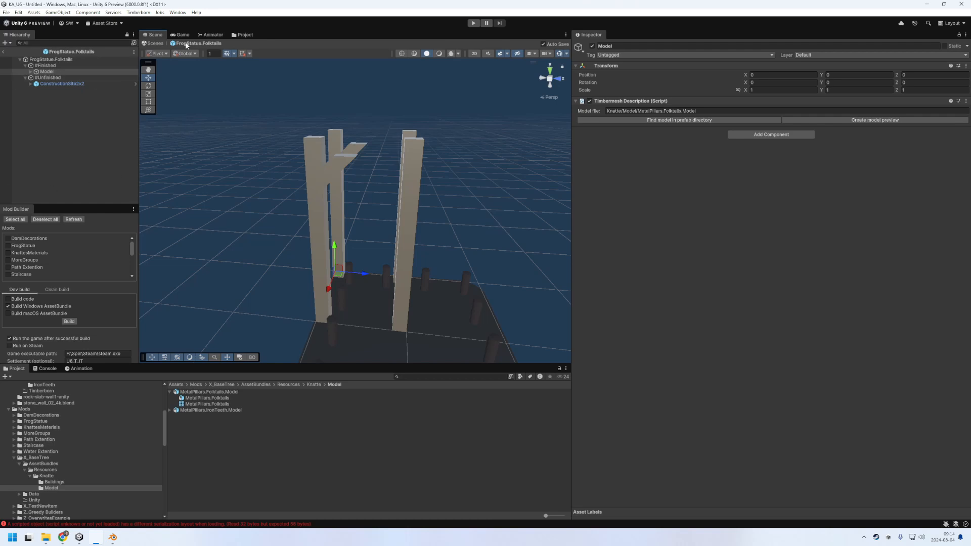
Check the automatic Timbermesh preview option, and inspect the #Finished object's box colliders around the pillars
{"action": "left_click", "coordinate": [139, 13]}
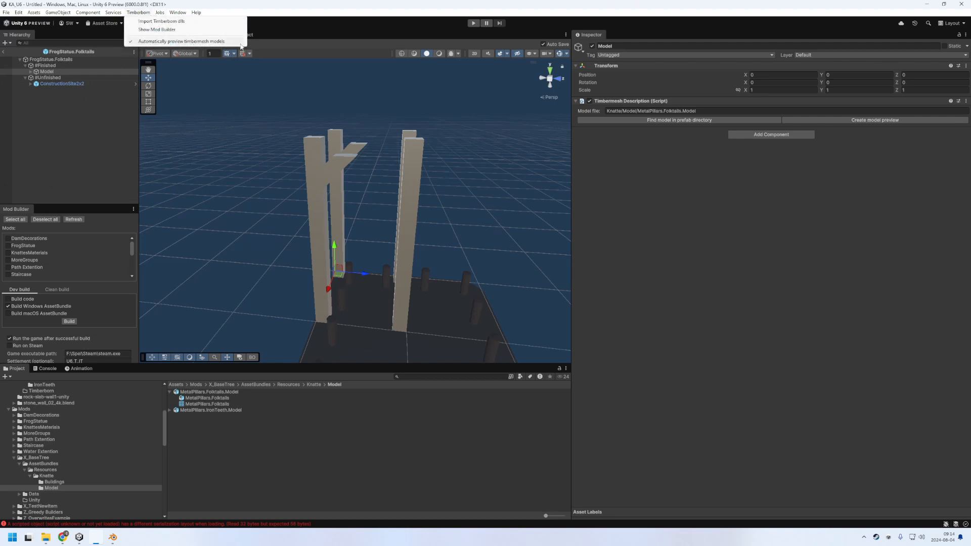
{"action": "left_click", "coordinate": [240, 251]}
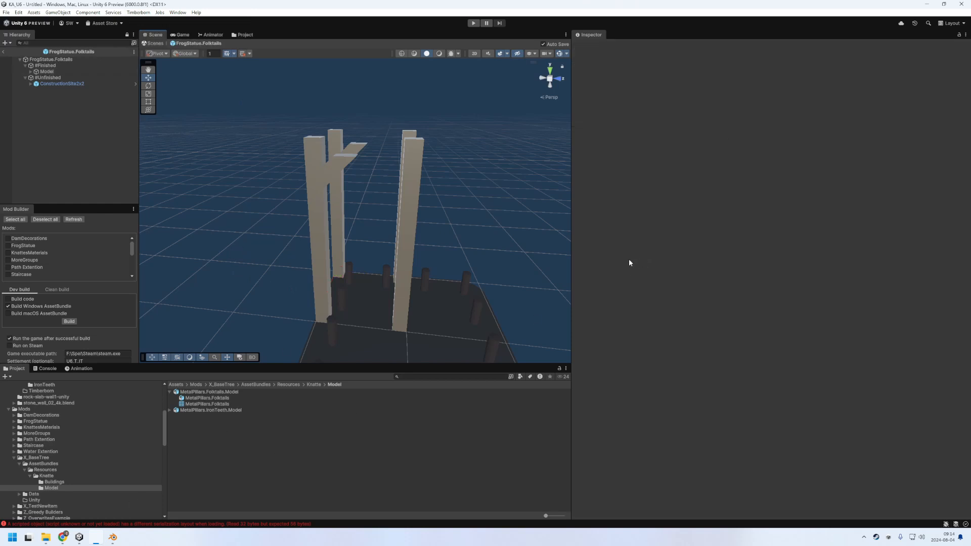
{"action": "left_click", "coordinate": [49, 67]}
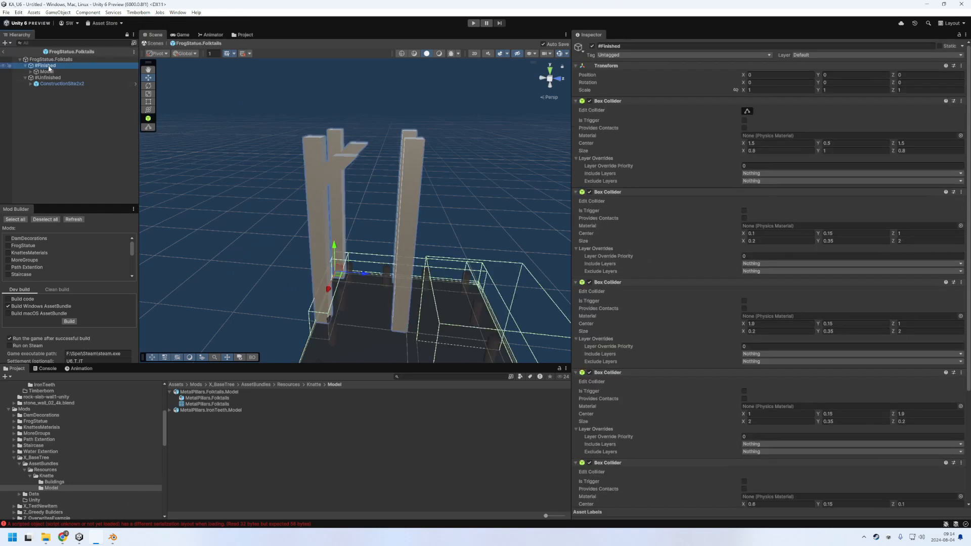
{"action": "middle_click_drag", "start_coordinate": [508, 228], "coordinate": [494, 193]}
{"action": "middle_click_drag", "start_coordinate": [436, 175], "coordinate": [484, 190]}
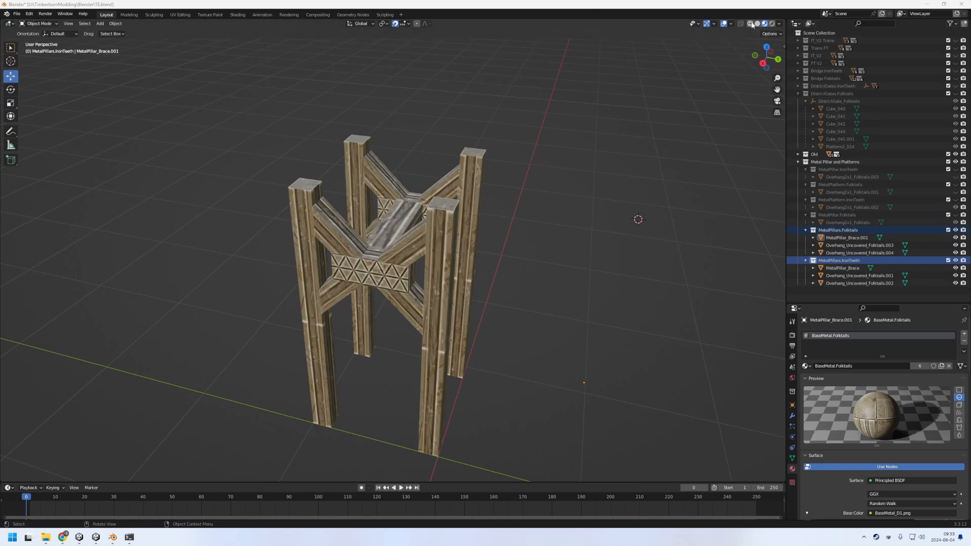
In Blender, hide the MetalPillars.Folktails collection, select MetalPillar_Brace under MetalPillars.IronTeeth, and enable the Face Orientation overlay
{"action": "left_click", "coordinate": [731, 24]}
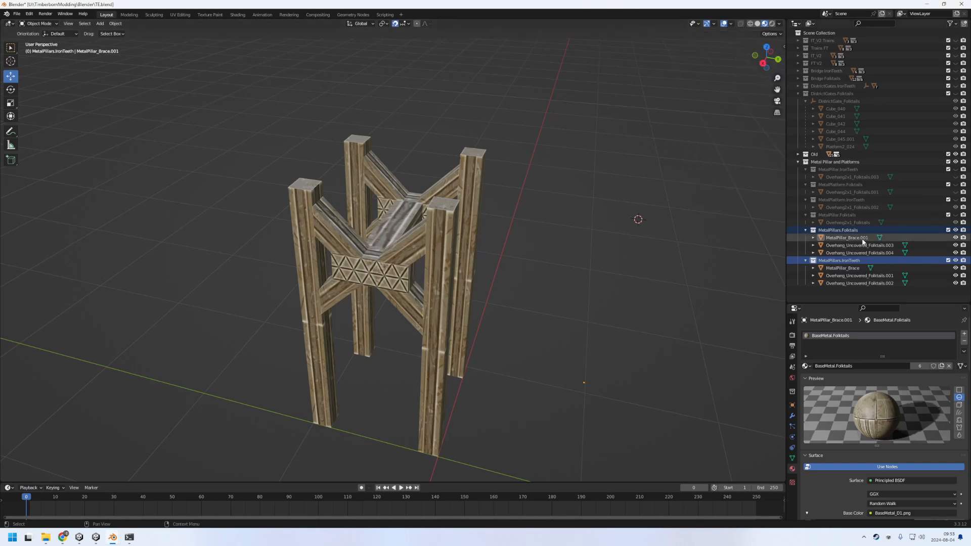
{"action": "left_click", "coordinate": [921, 238]}
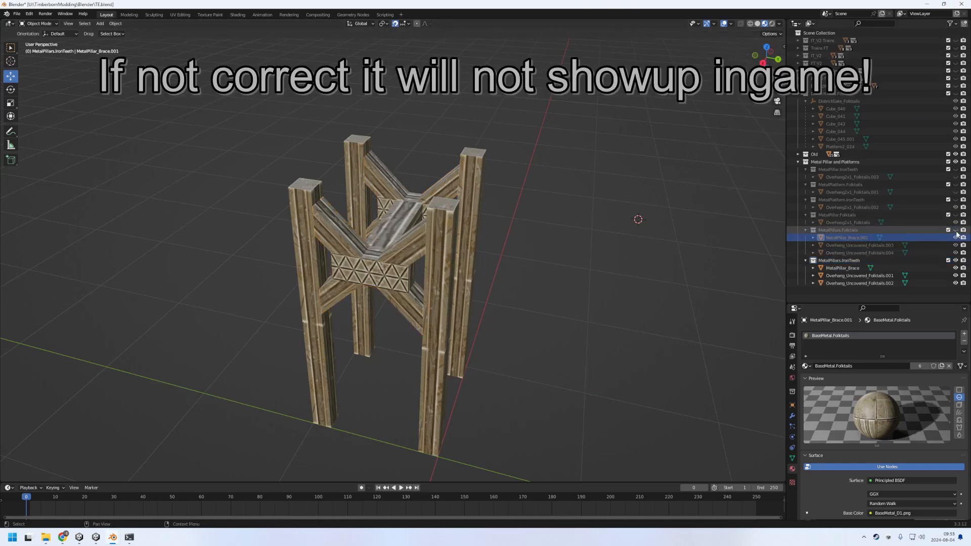
{"action": "left_click", "coordinate": [848, 269]}
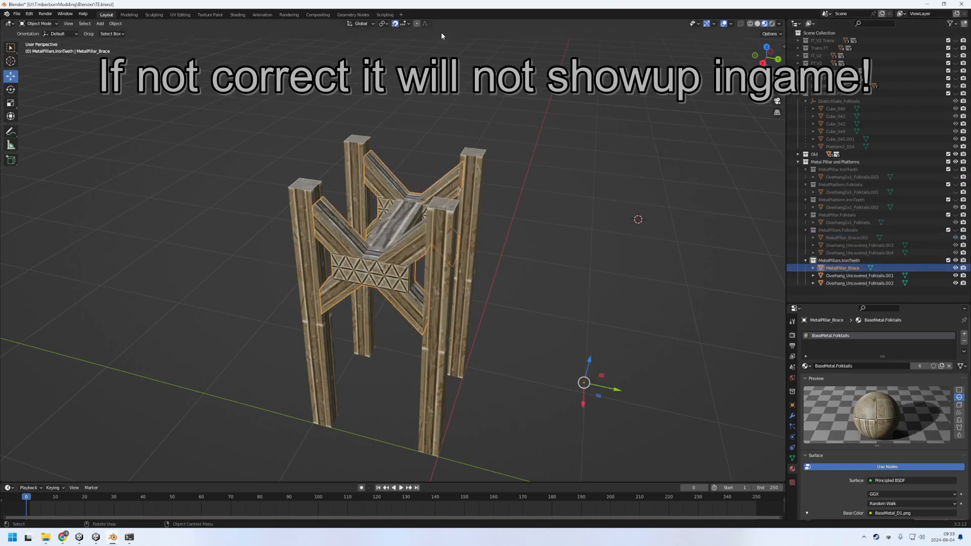
{"action": "left_click", "coordinate": [731, 23]}
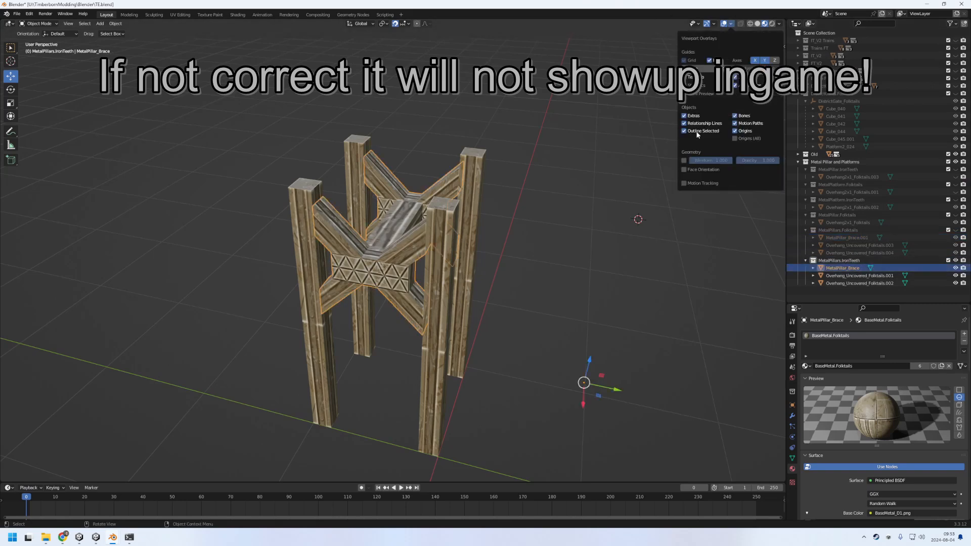
{"action": "left_click", "coordinate": [686, 170]}
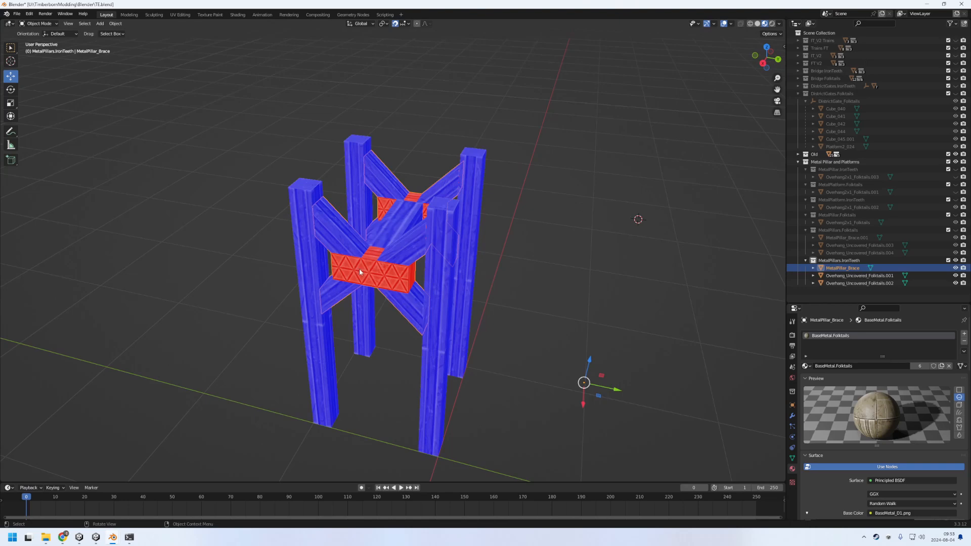
Enter Edit Mode on MetalPillar_Brace and flip the normals of the red end-plate and centre-strip faces at both ends
{"action": "middle_click_drag", "start_coordinate": [374, 267], "coordinate": [461, 241]}
{"action": "scroll", "coordinate": [407, 234], "scroll_direction": "up", "scroll_amount": 3}
{"action": "left_click", "coordinate": [39, 24]}
{"action": "left_click", "coordinate": [37, 43]}
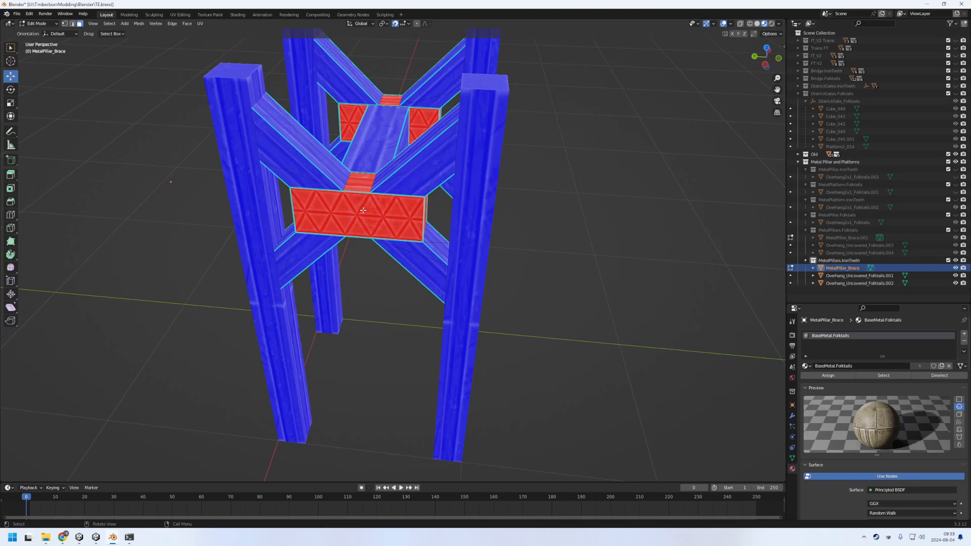
{"action": "key", "text": "l"}
{"action": "left_click", "coordinate": [424, 299]}
{"action": "left_click", "coordinate": [367, 218]}
{"action": "left_click", "coordinate": [360, 183], "text": "shift"}
{"action": "middle_click_drag", "start_coordinate": [361, 183], "coordinate": [329, 172]}
{"action": "left_click", "coordinate": [403, 201], "text": "shift"}
{"action": "middle_click_drag", "start_coordinate": [403, 201], "coordinate": [365, 173]}
{"action": "left_click", "coordinate": [562, 224], "text": "shift"}
{"action": "left_click", "coordinate": [543, 220], "text": "shift"}
{"action": "middle_click_drag", "start_coordinate": [544, 218], "coordinate": [540, 236]}
{"action": "left_click", "coordinate": [521, 309], "text": "shift"}
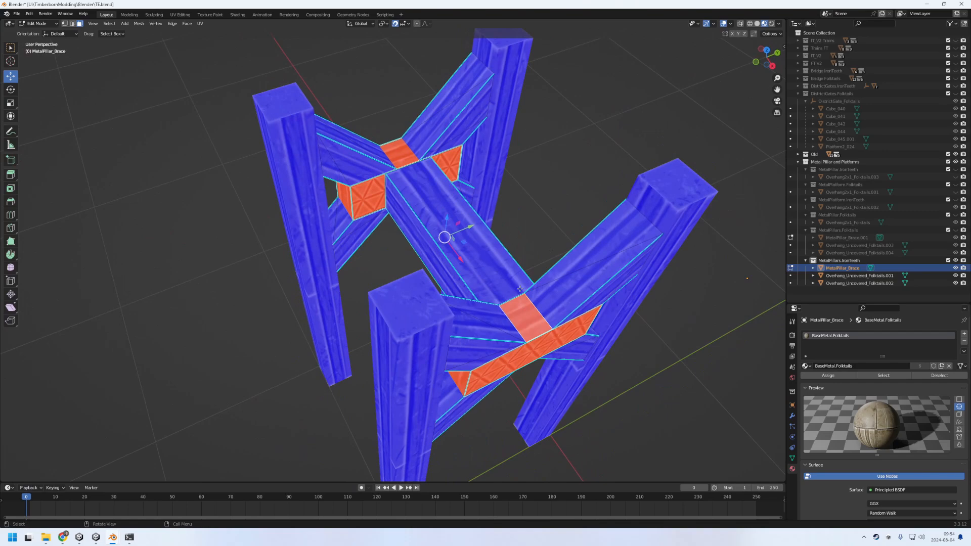
{"action": "middle_click_drag", "start_coordinate": [521, 308], "coordinate": [688, 143]}
{"action": "left_click", "coordinate": [543, 173], "text": "shift"}
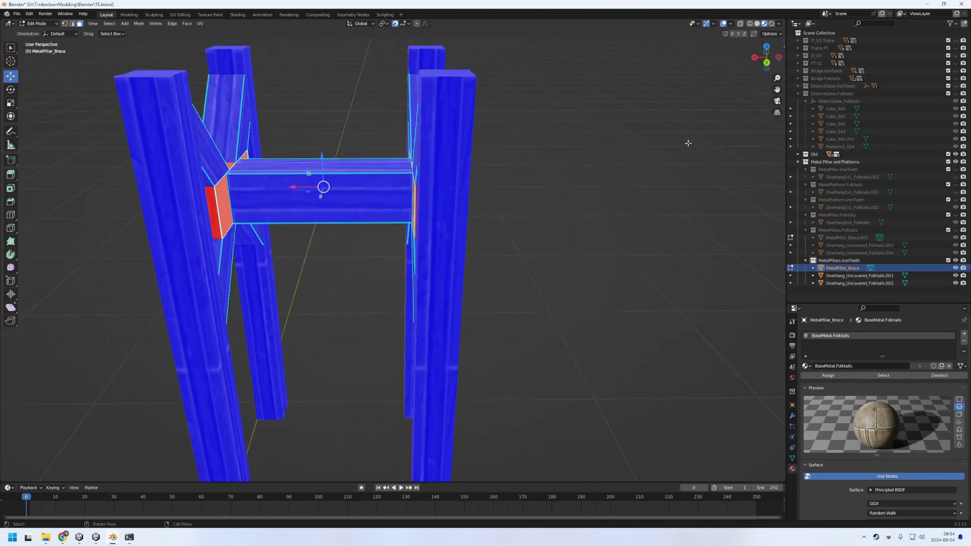
{"action": "left_click", "coordinate": [214, 216], "text": "shift"}
{"action": "left_click", "coordinate": [187, 24]}
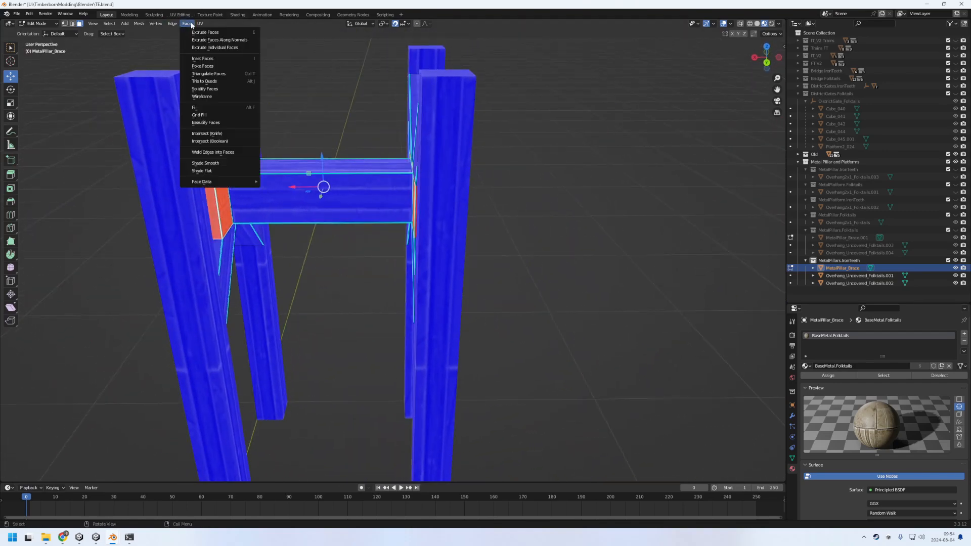
{"action": "mouse_move", "coordinate": [136, 26]}
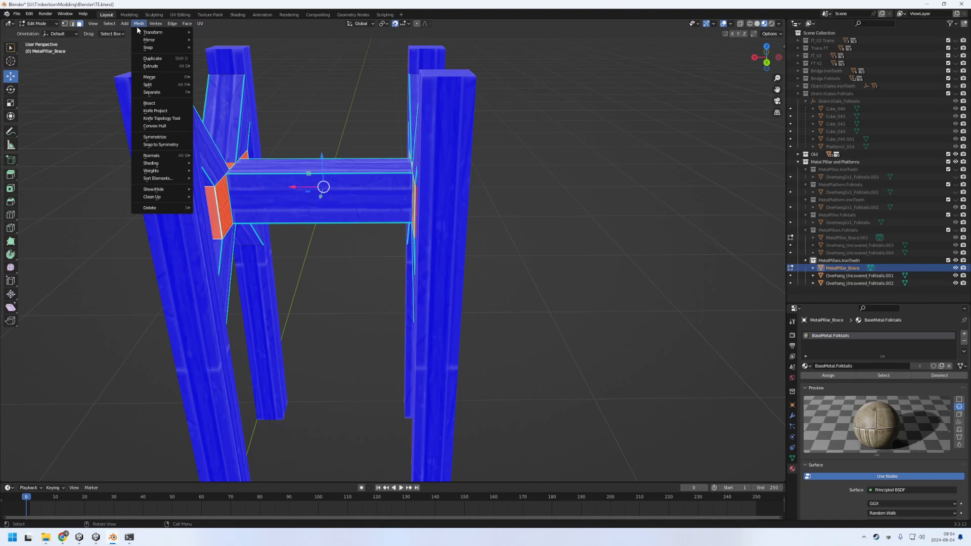
{"action": "mouse_move", "coordinate": [174, 157]}
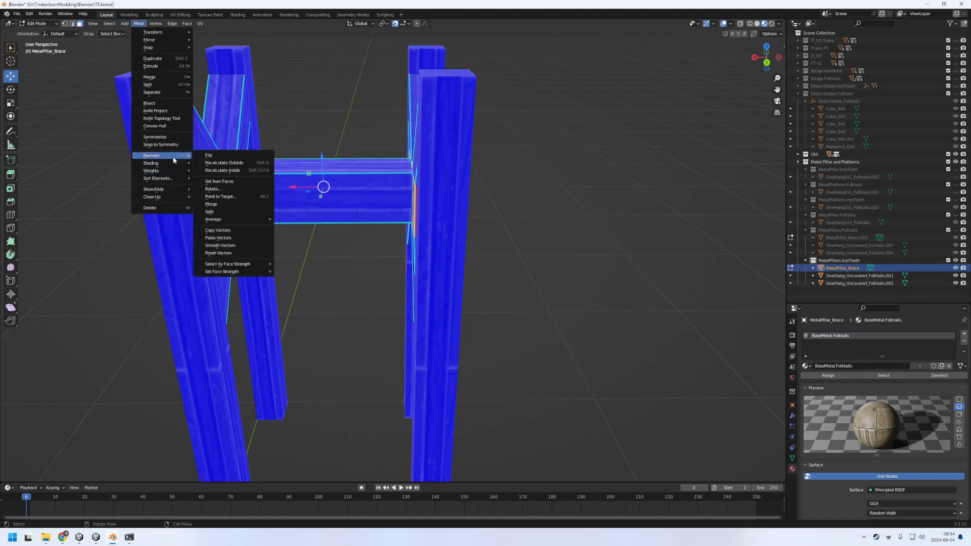
{"action": "left_click", "coordinate": [208, 155]}
{"action": "middle_click_drag", "start_coordinate": [324, 263], "coordinate": [404, 238]}
Flip the normals of the remaining reversed face on the brace's end plate
{"action": "key", "text": "alt+a"}
{"action": "left_click", "coordinate": [337, 208]}
{"action": "right_click", "coordinate": [526, 240]}
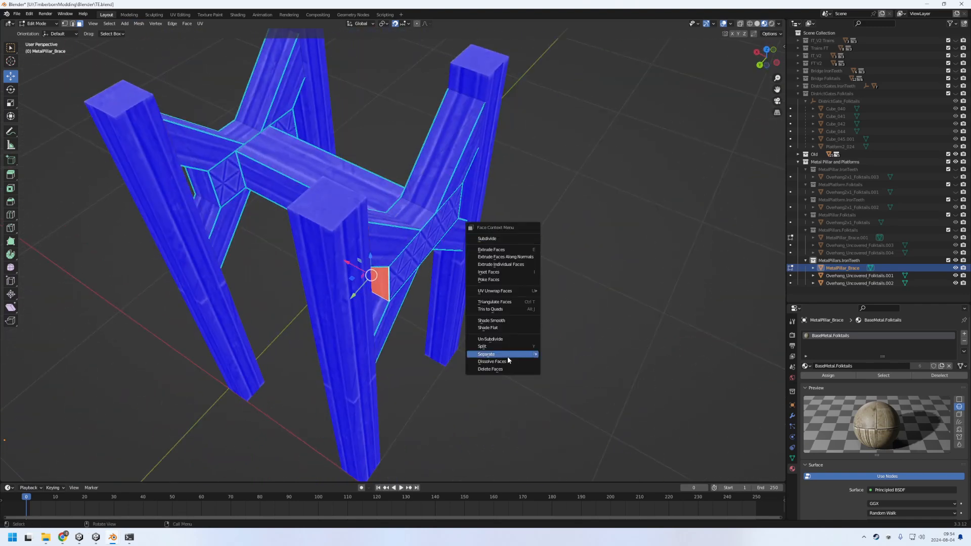
{"action": "left_click", "coordinate": [137, 24]}
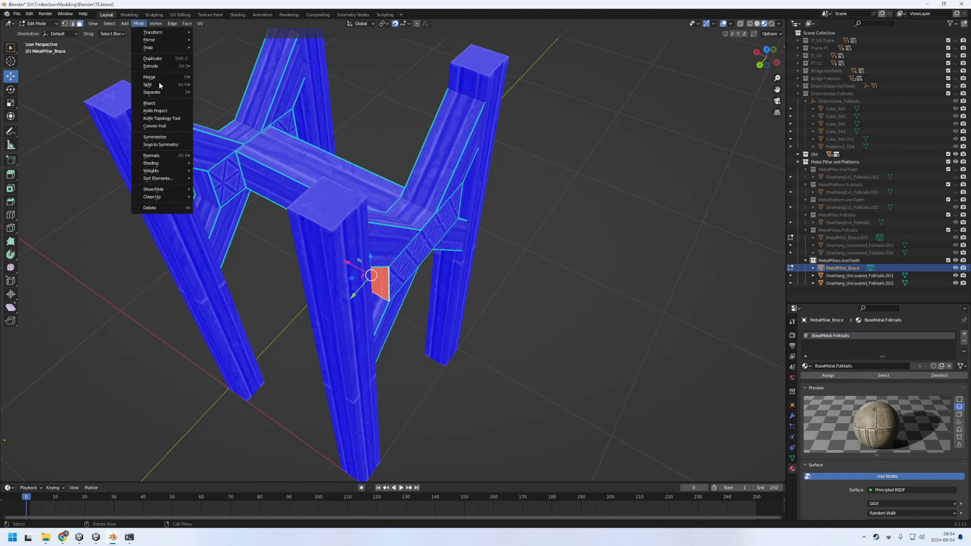
{"action": "mouse_move", "coordinate": [180, 156]}
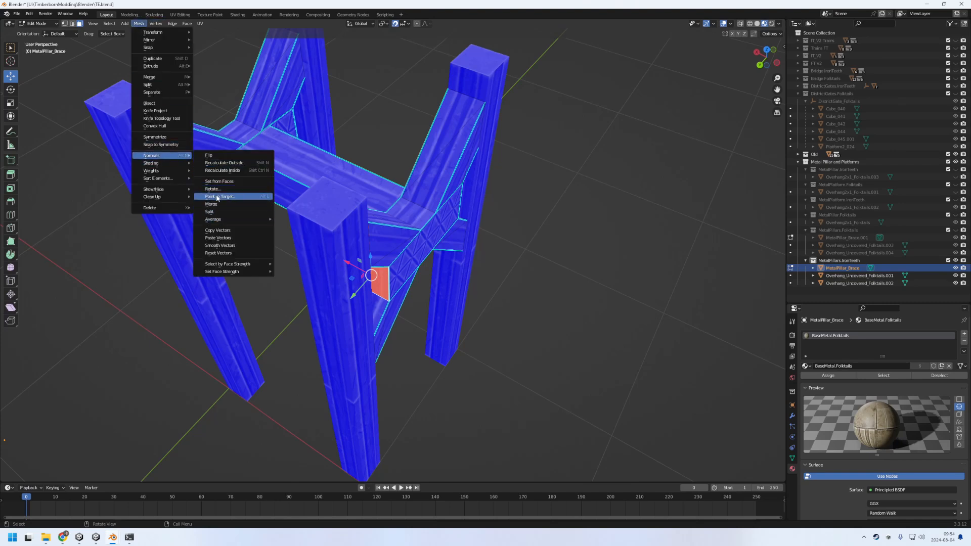
{"action": "left_click", "coordinate": [219, 155]}
{"action": "left_click", "coordinate": [527, 275]}
{"action": "middle_click_drag", "start_coordinate": [494, 214], "coordinate": [424, 186]}
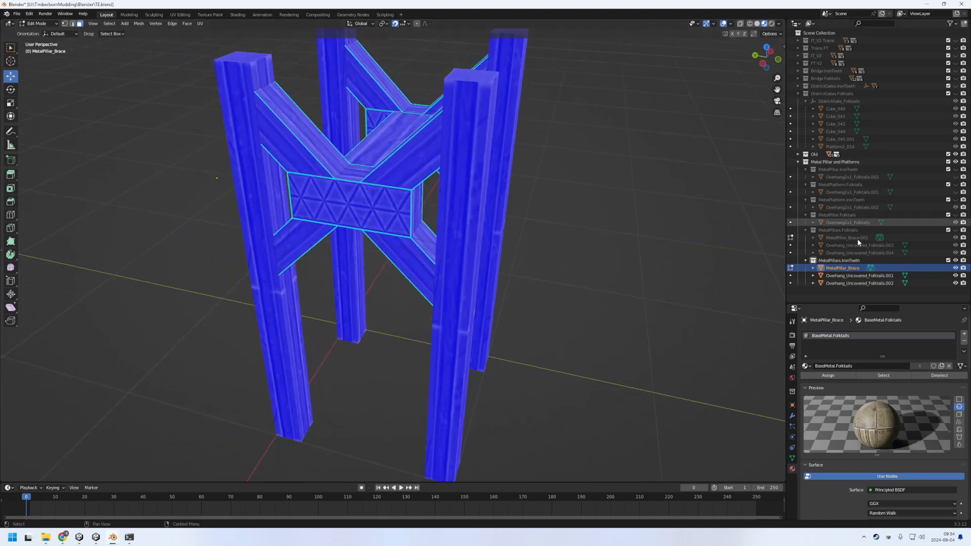
Hide the MetalPillars.IronTeeth collection and show MetalPillars.Folktails to check its face orientation
{"action": "left_click", "coordinate": [955, 260]}
{"action": "left_click", "coordinate": [956, 230]}
{"action": "middle_click_drag", "start_coordinate": [472, 225], "coordinate": [568, 226]}
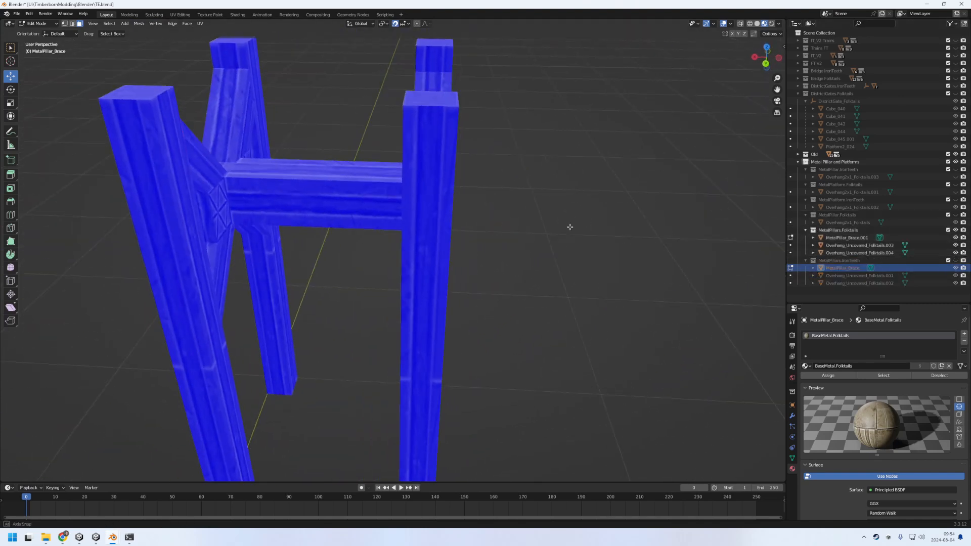
Step through the brace and overhang objects of both MetalPillars collections to check each one
{"action": "left_click", "coordinate": [850, 237]}
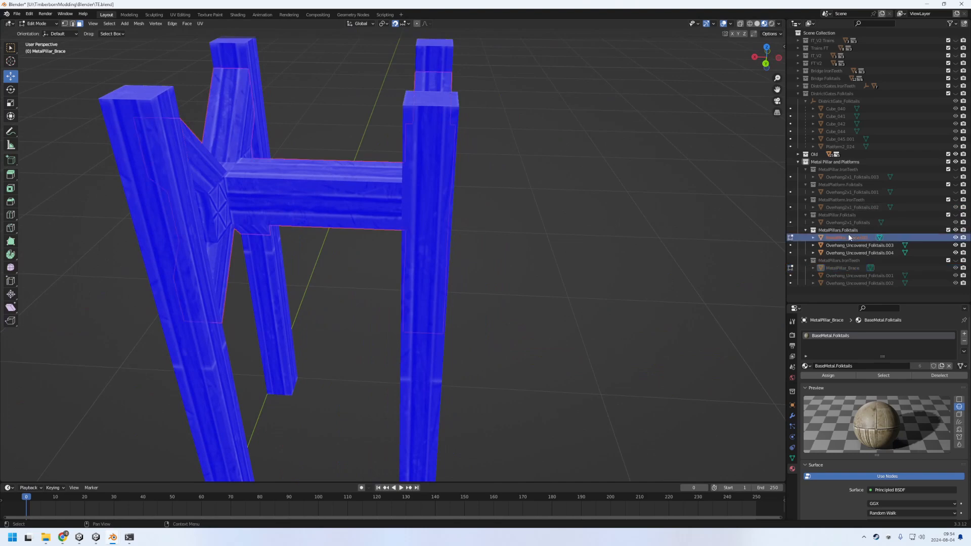
{"action": "key", "text": "Down"}
{"action": "key", "text": "Down"}
{"action": "key", "text": "Down"}
{"action": "key", "text": "Down"}
{"action": "key", "text": "Down"}
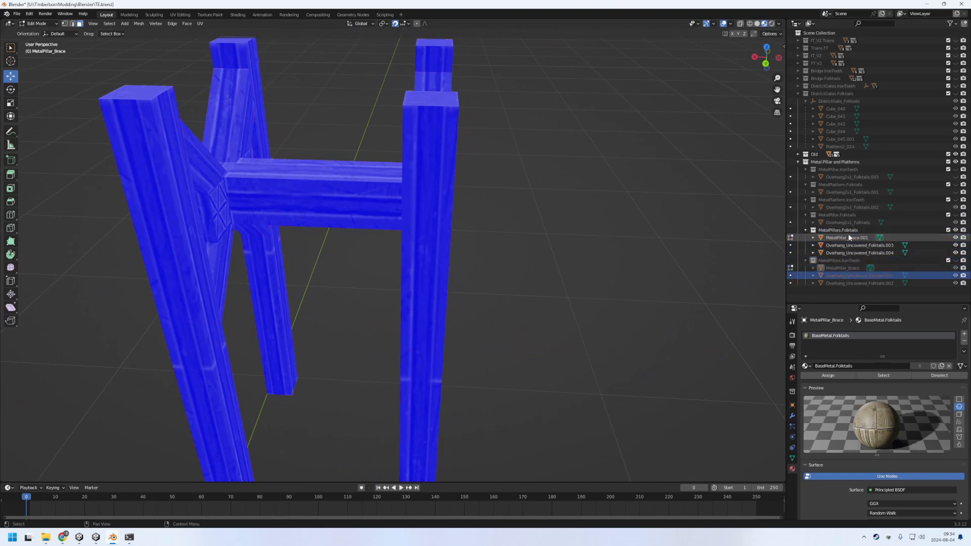
{"action": "key", "text": "Up"}
{"action": "key", "text": "Up"}
{"action": "key", "text": "Up"}
{"action": "key", "text": "Up"}
{"action": "key", "text": "Up"}
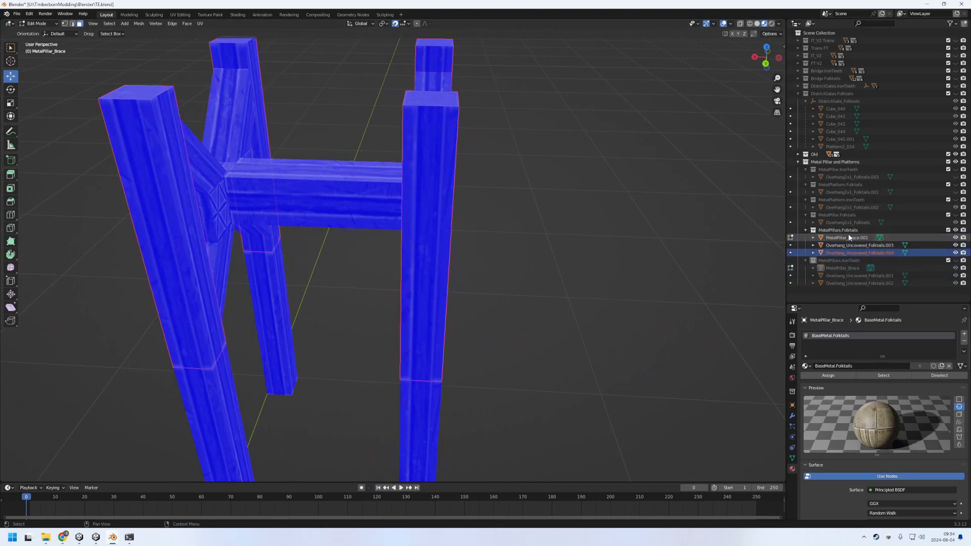
Return to Object Mode, then copy MetalPillar_Brace from the MetalPillars.IronTeeth collection and paste a duplicate
{"action": "left_click", "coordinate": [38, 24]}
{"action": "left_click", "coordinate": [38, 31]}
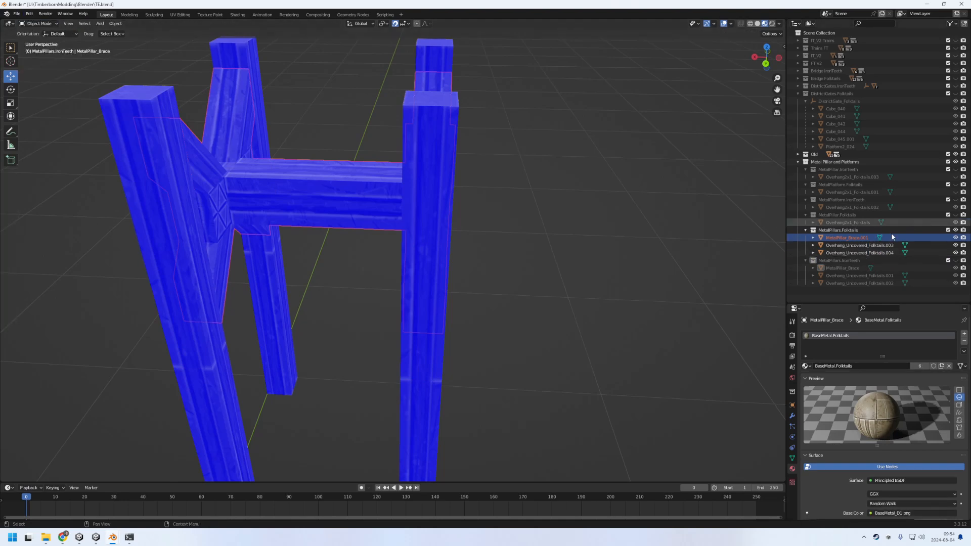
{"action": "left_click", "coordinate": [837, 268]}
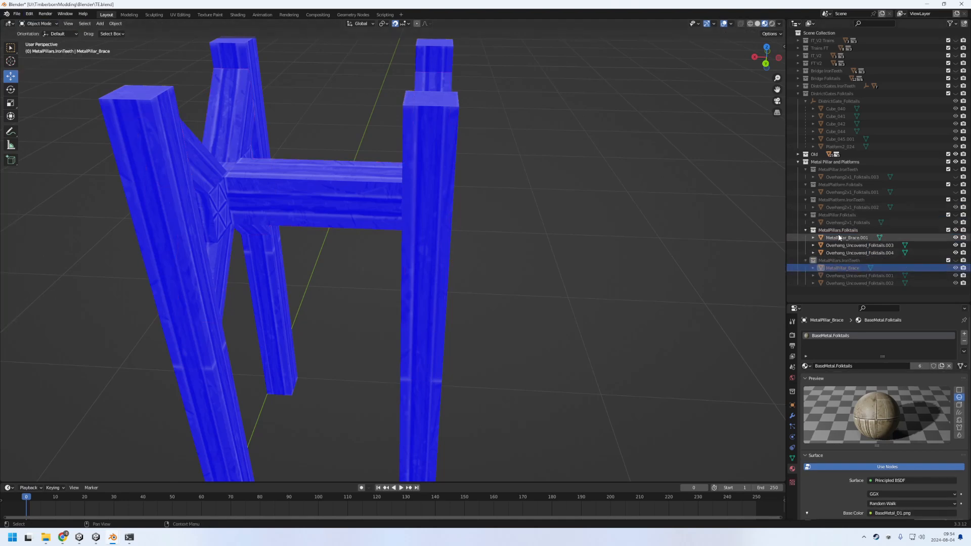
{"action": "left_click", "coordinate": [838, 238]}
{"action": "left_click", "coordinate": [849, 268]}
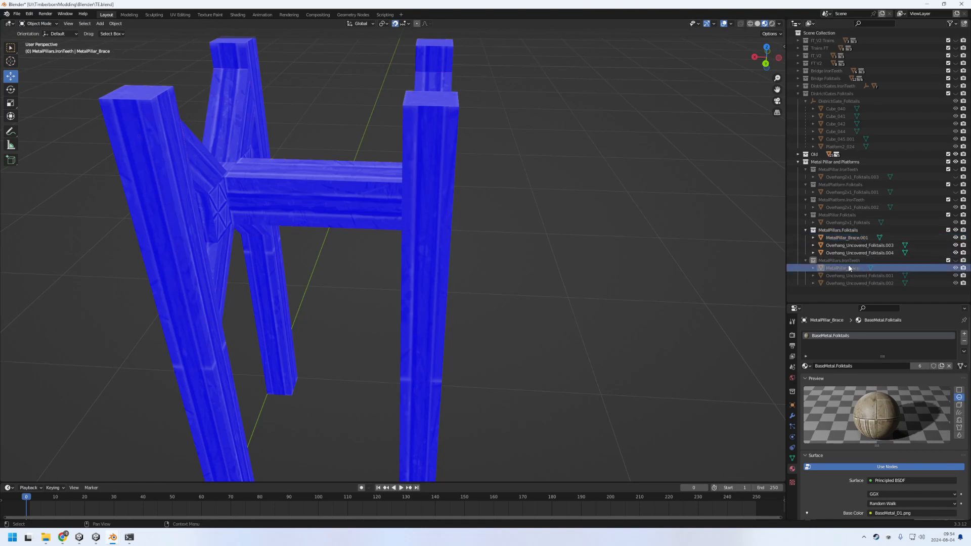
{"action": "right_click", "coordinate": [854, 267]}
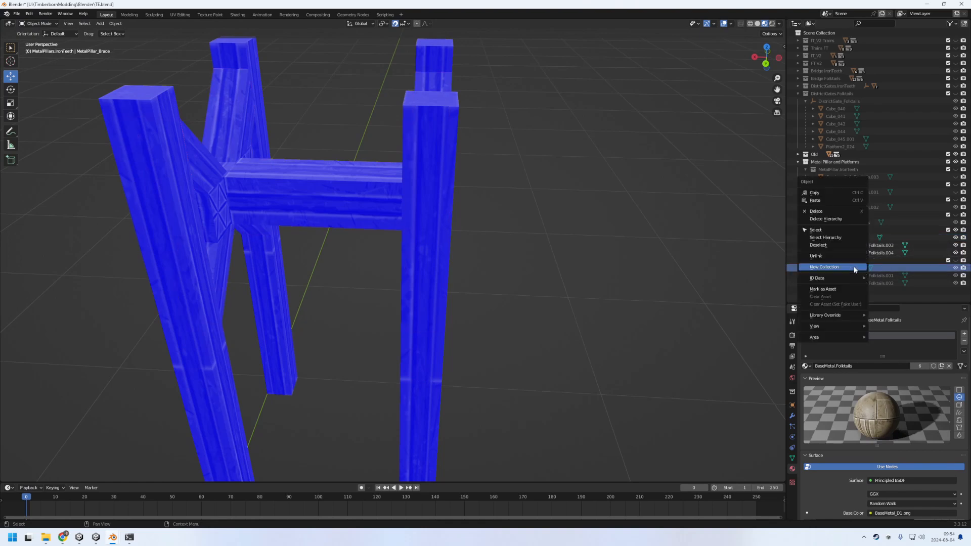
{"action": "left_click", "coordinate": [828, 192]}
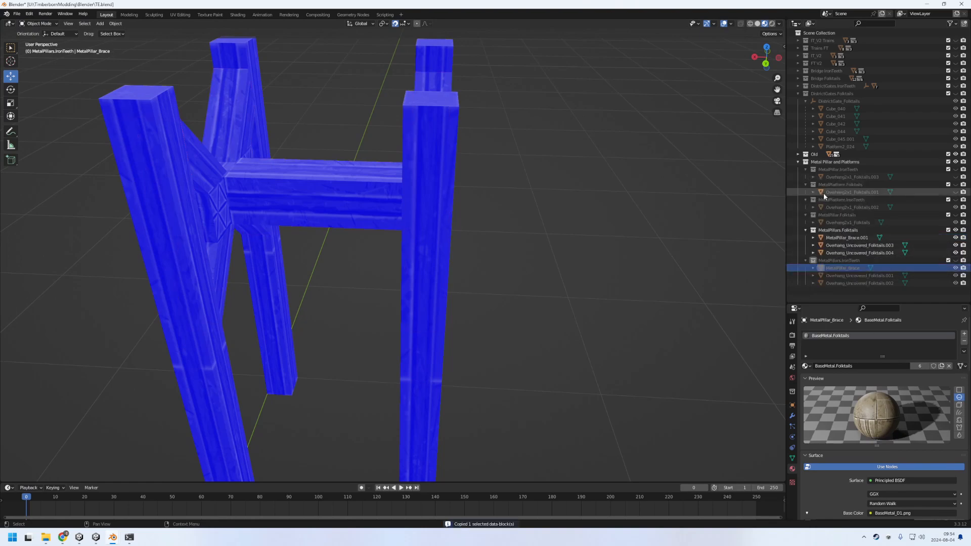
{"action": "right_click", "coordinate": [857, 267]}
{"action": "left_click", "coordinate": [820, 278]}
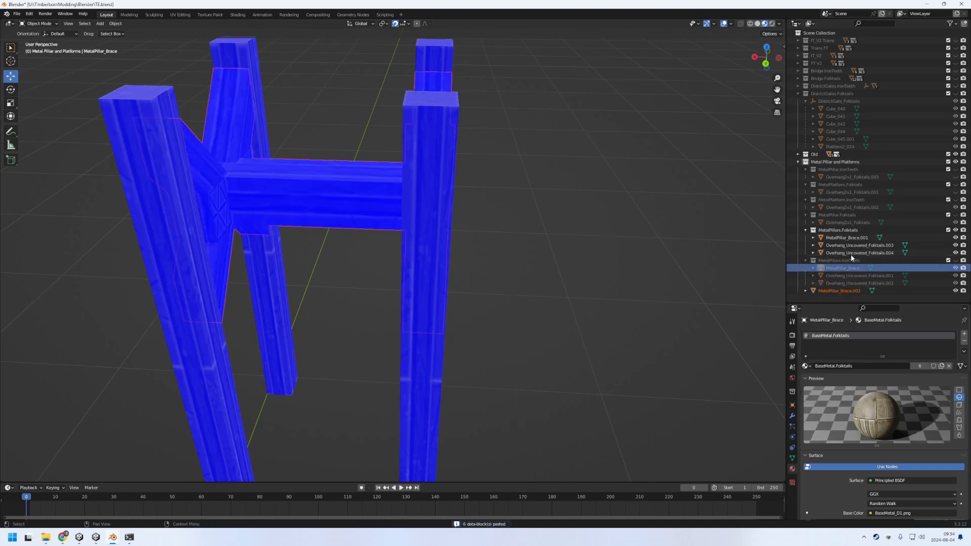
Move the pasted brace into the MetalPillars.IronTeeth collection and delete the original MetalPillar_Brace
{"action": "left_click_drag", "start_coordinate": [842, 287], "coordinate": [851, 266]}
{"action": "left_click", "coordinate": [850, 268]}
{"action": "key", "text": "Delete"}
Check the materials assigned to the brace and overhang objects in the MetalPillars.IronTeeth collection
{"action": "left_click", "coordinate": [861, 268]}
{"action": "key", "text": "Down"}
{"action": "key", "text": "Down"}
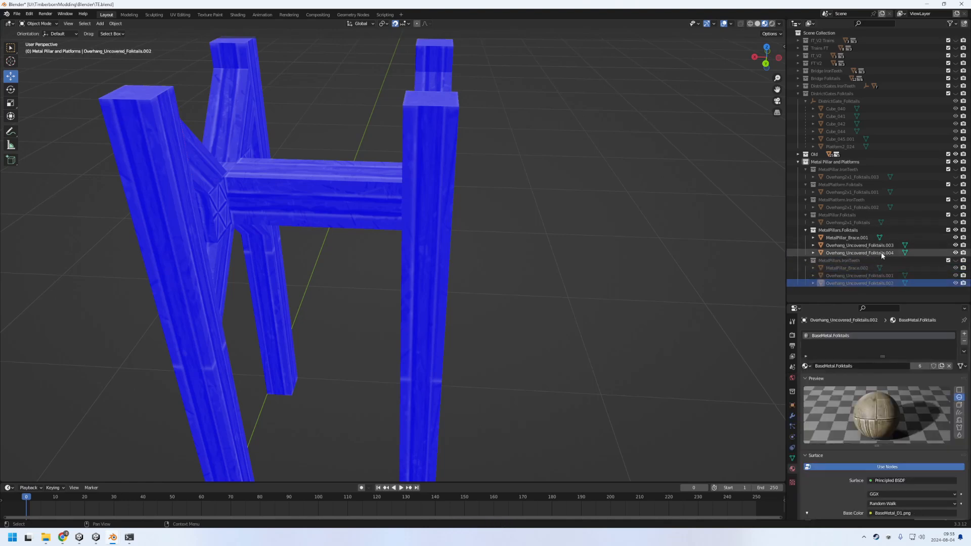
{"action": "left_click", "coordinate": [881, 252]}
{"action": "left_click", "coordinate": [872, 281]}
{"action": "scroll", "coordinate": [721, 262], "scroll_direction": "down", "scroll_amount": 2}
{"action": "scroll", "coordinate": [722, 266], "scroll_direction": "down", "scroll_amount": 3}
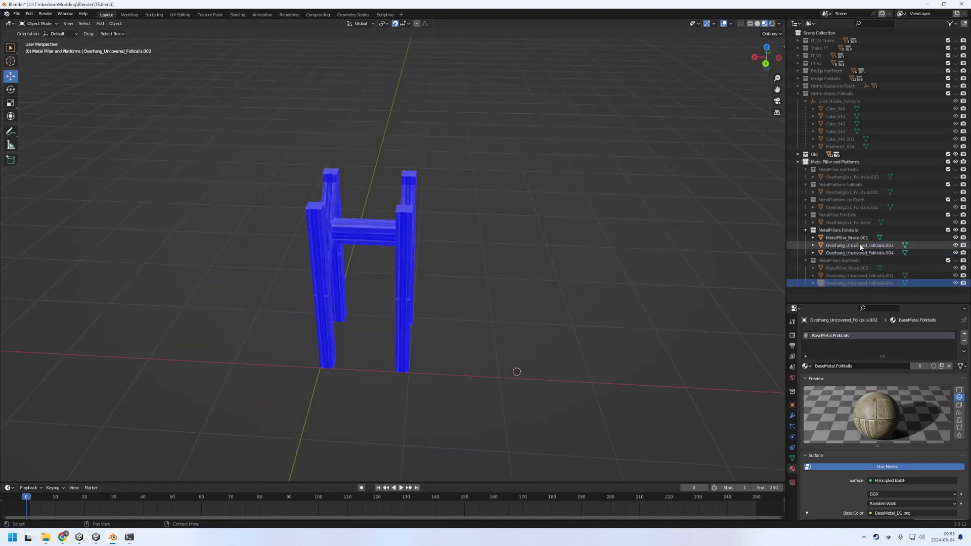
{"action": "key", "text": "Up"}
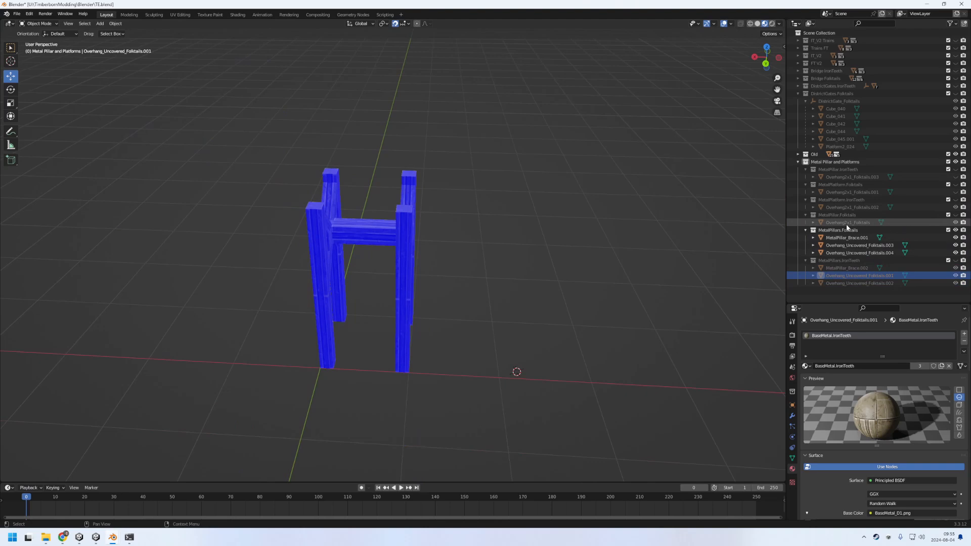
Show the MetalPillars.IronTeeth collection and replace its Overhang_Uncovered_Folktails.002 with a pasted copy moved into the same collection
{"action": "left_click", "coordinate": [955, 261]}
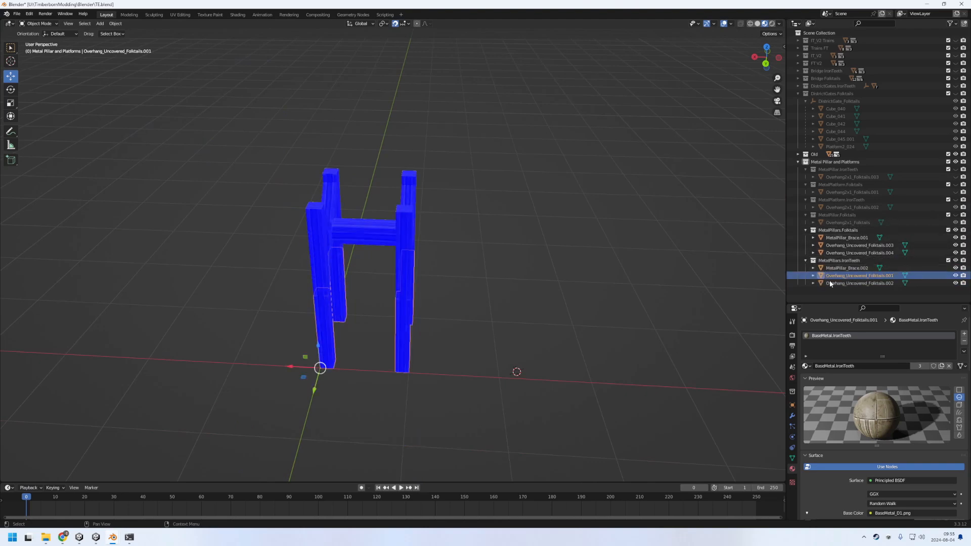
{"action": "left_click", "coordinate": [866, 283]}
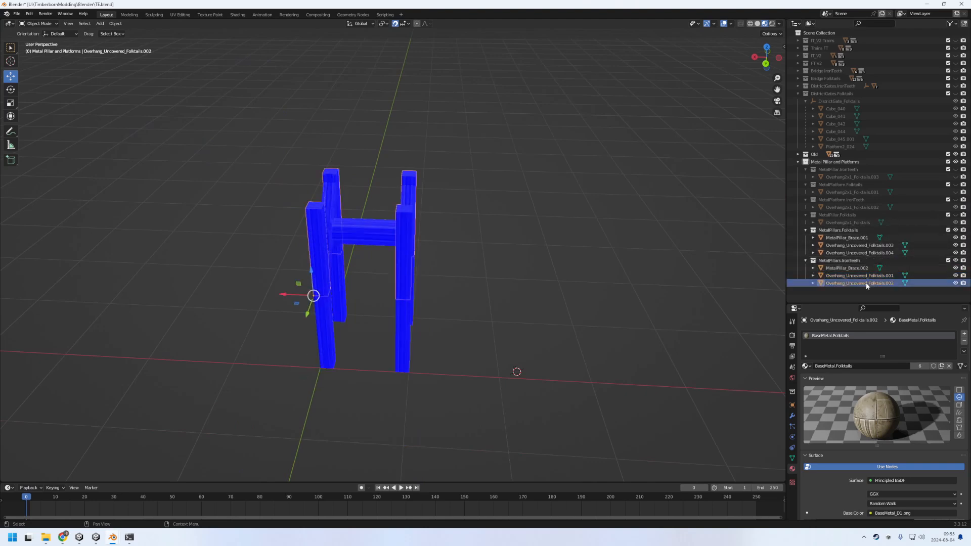
{"action": "key", "text": "Delete"}
{"action": "left_click", "coordinate": [887, 254]}
{"action": "key", "text": "ctrl+v"}
{"action": "left_click", "coordinate": [878, 276]}
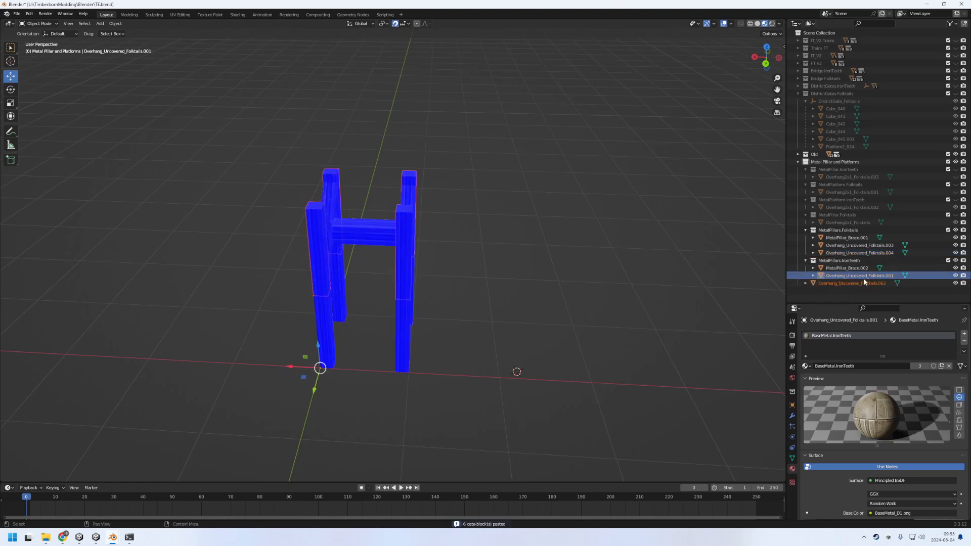
{"action": "left_click", "coordinate": [863, 283]}
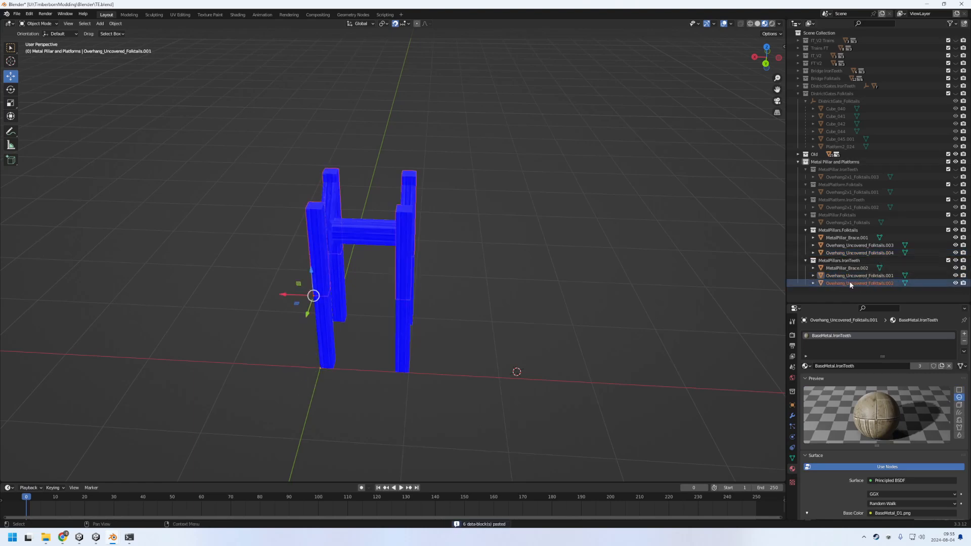
Assign the BaseMetal.IronTeeth material to Overhang_Uncovered_Folktails.002 and MetalPillar_Brace.002
{"action": "left_click", "coordinate": [860, 276]}
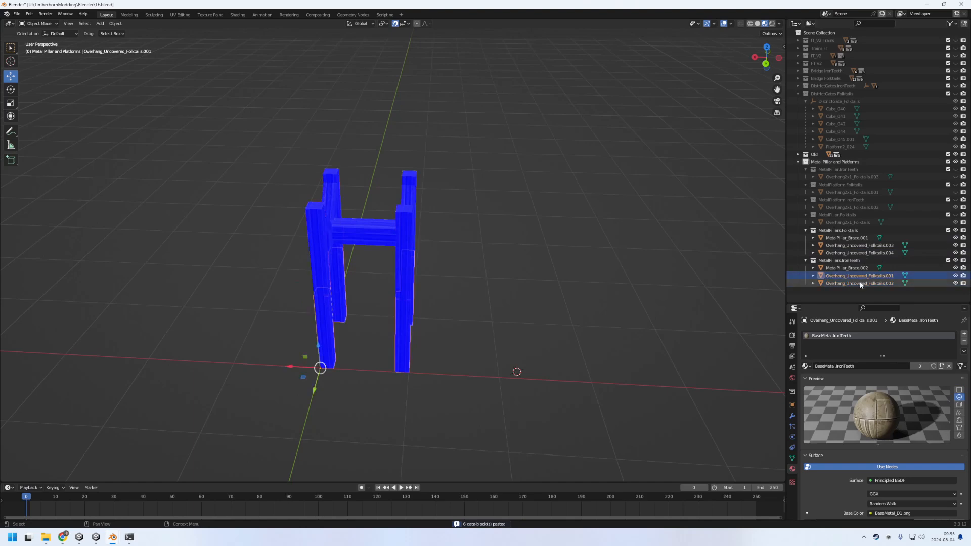
{"action": "left_click", "coordinate": [862, 284]}
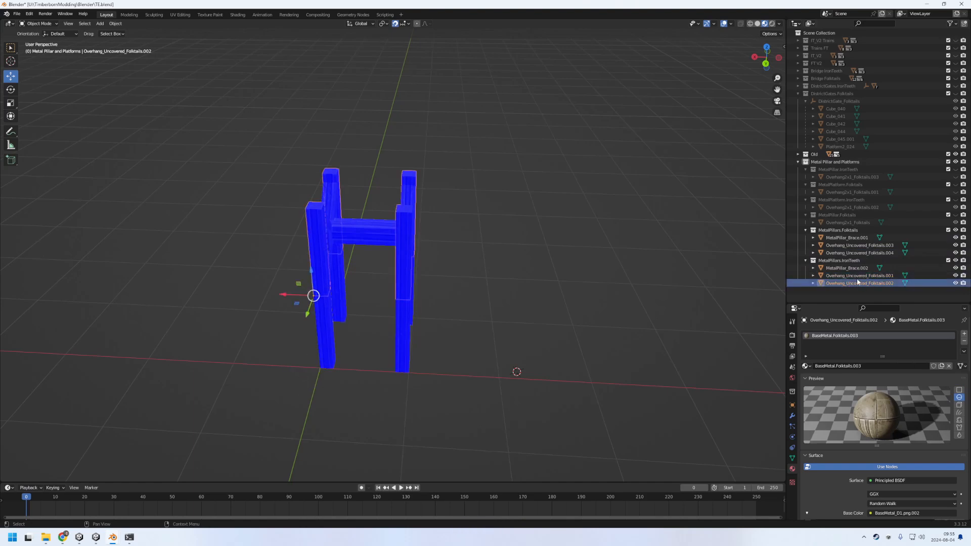
{"action": "left_click", "coordinate": [805, 366]}
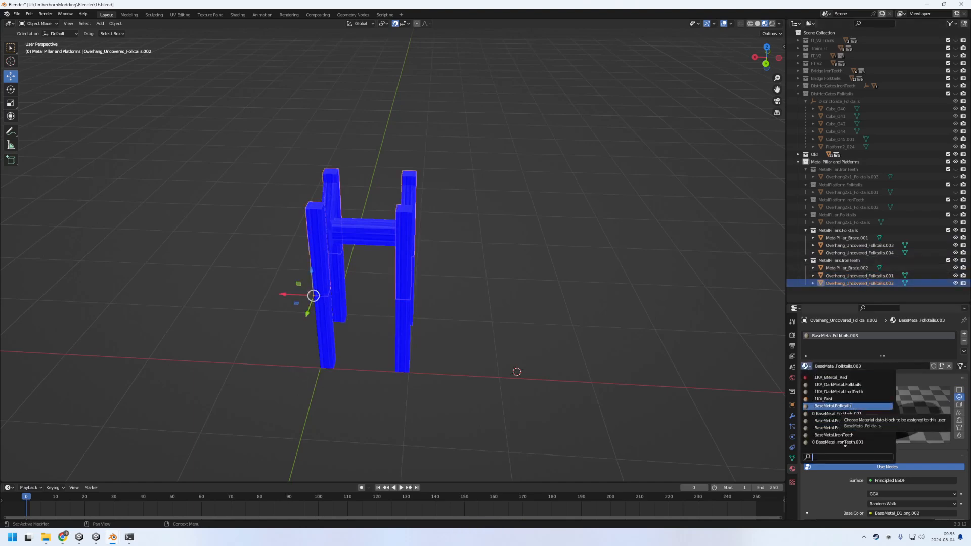
{"action": "left_click", "coordinate": [835, 435]}
{"action": "left_click", "coordinate": [894, 275]}
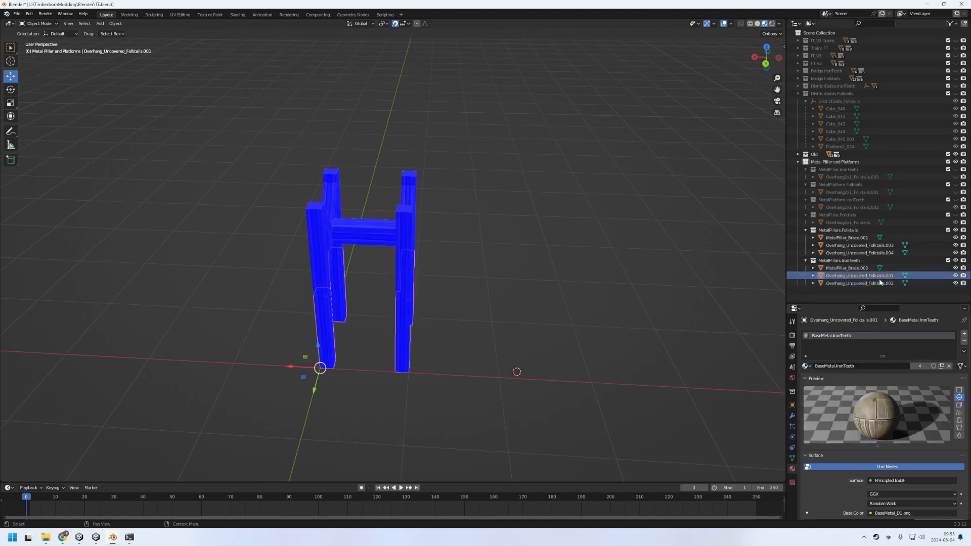
{"action": "left_click", "coordinate": [839, 268]}
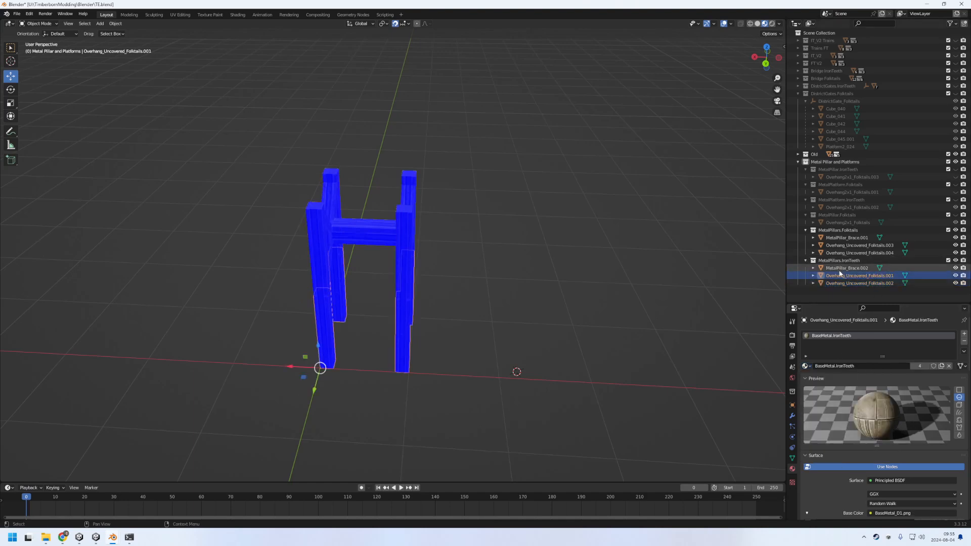
{"action": "left_click", "coordinate": [811, 365]}
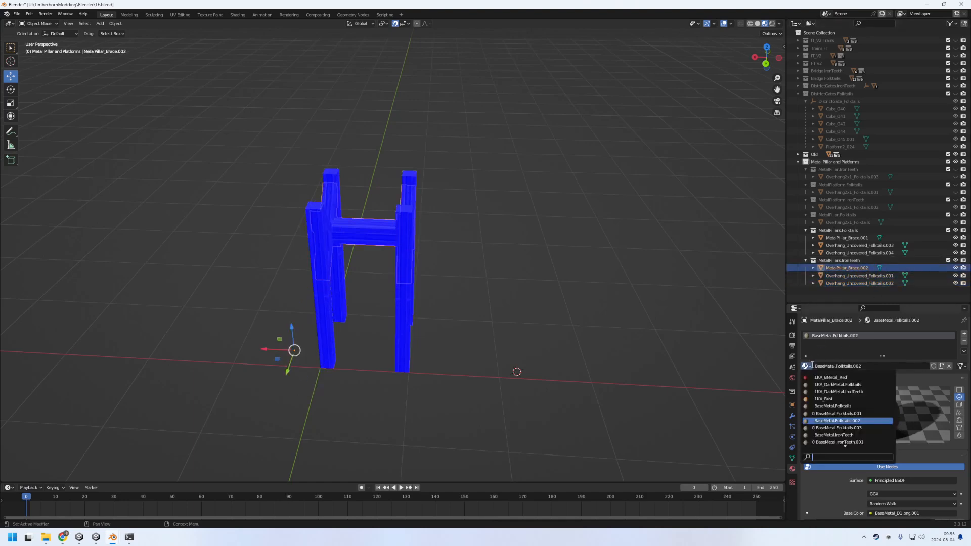
{"action": "left_click", "coordinate": [852, 436]}
Step from Overhang_Uncovered_Folktails.001 up to MetalPillar_Brace.001 to check the material assigned to each object
{"action": "left_click", "coordinate": [878, 276]}
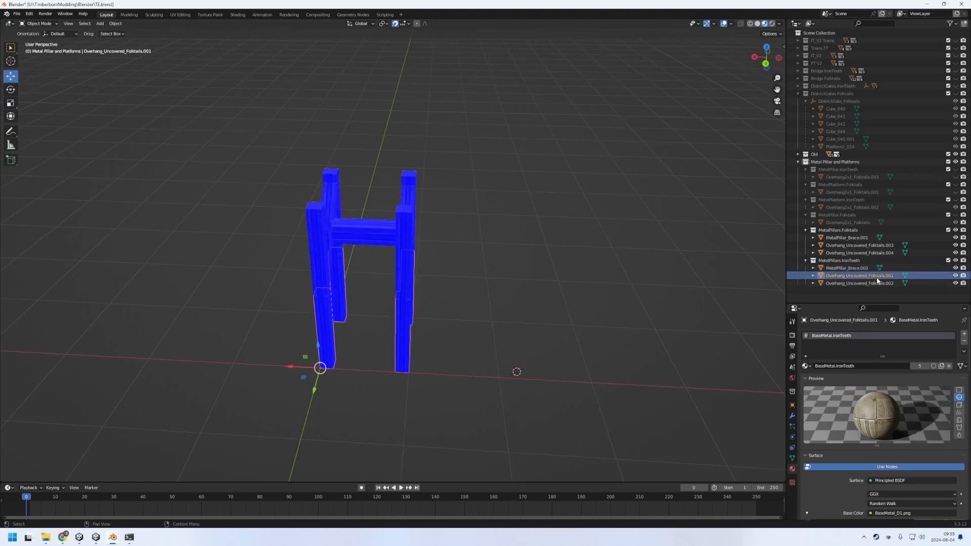
{"action": "key", "text": "Up"}
{"action": "key", "text": "Up"}
{"action": "key", "text": "Up"}
{"action": "key", "text": "Up"}
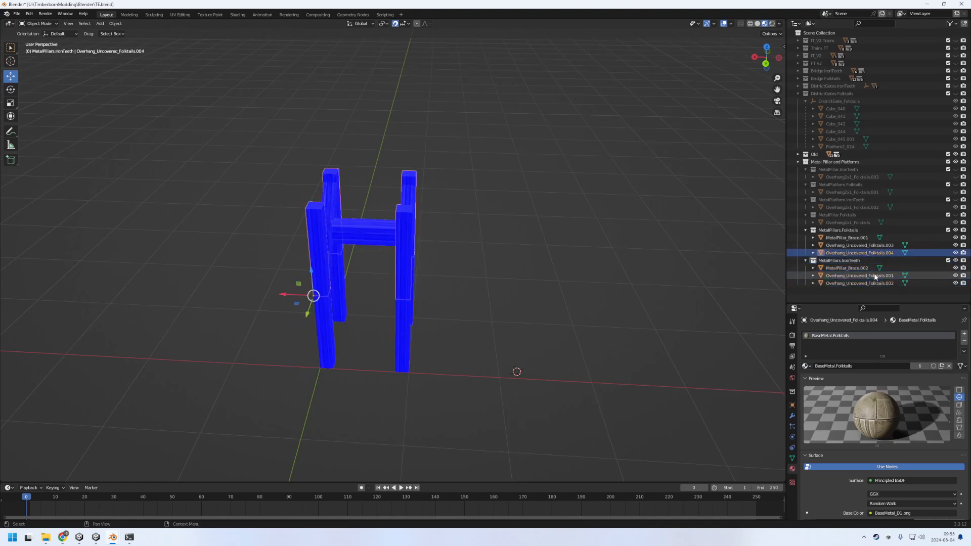
{"action": "key", "text": "Up"}
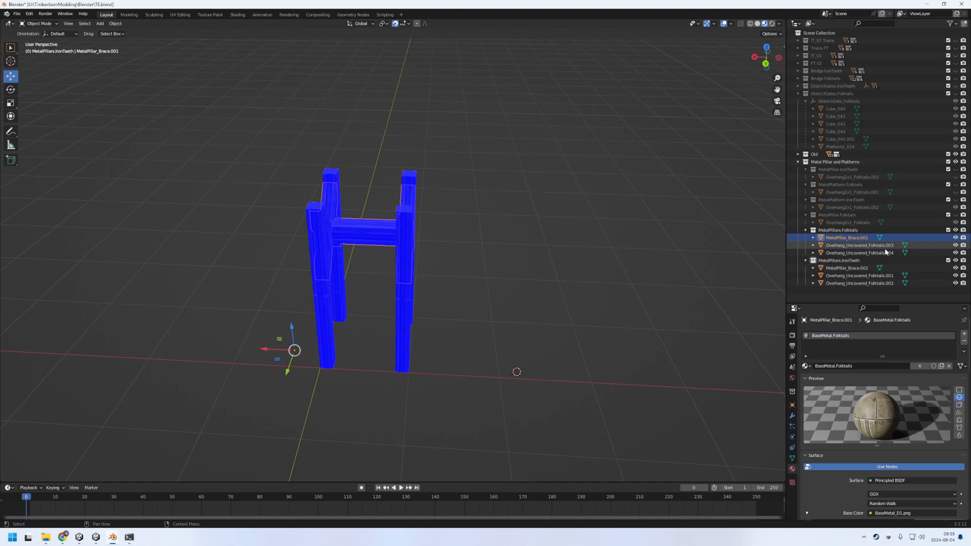
Export the MetalPillars.Folktails and MetalPillars.IronTeeth collections together as Timbermesh files into the Unity project's Model folder
{"action": "key", "text": "Up"}
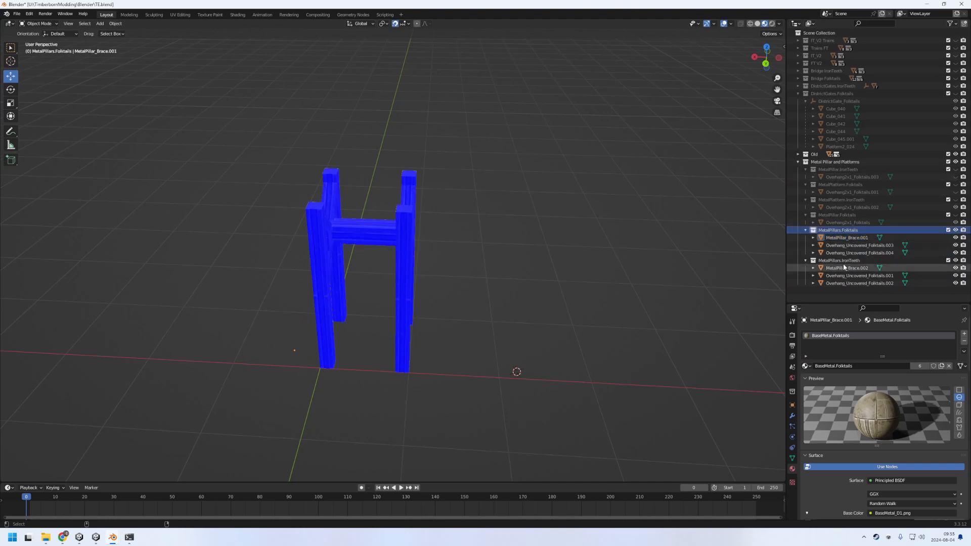
{"action": "left_click", "coordinate": [837, 261], "text": "ctrl"}
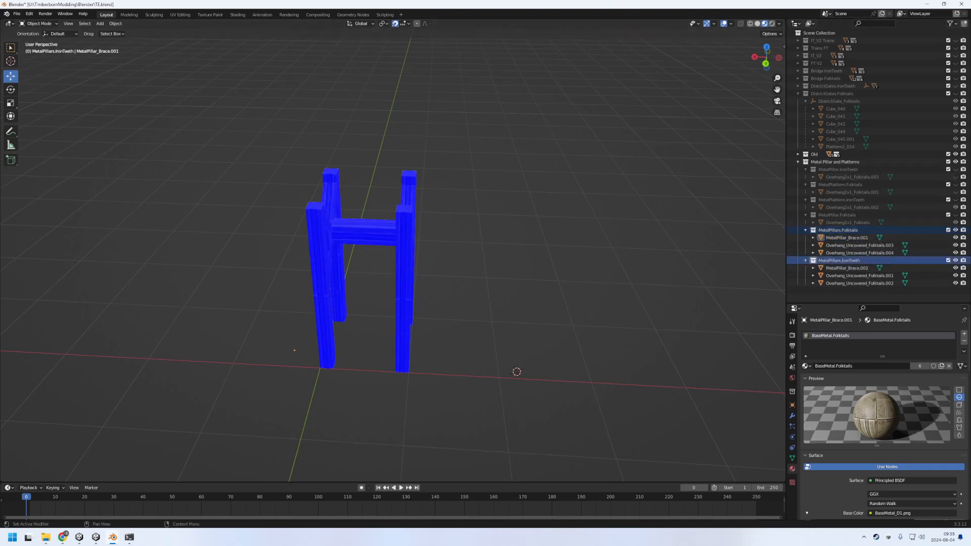
{"action": "right_click", "coordinate": [853, 232]}
{"action": "left_click", "coordinate": [853, 232]}
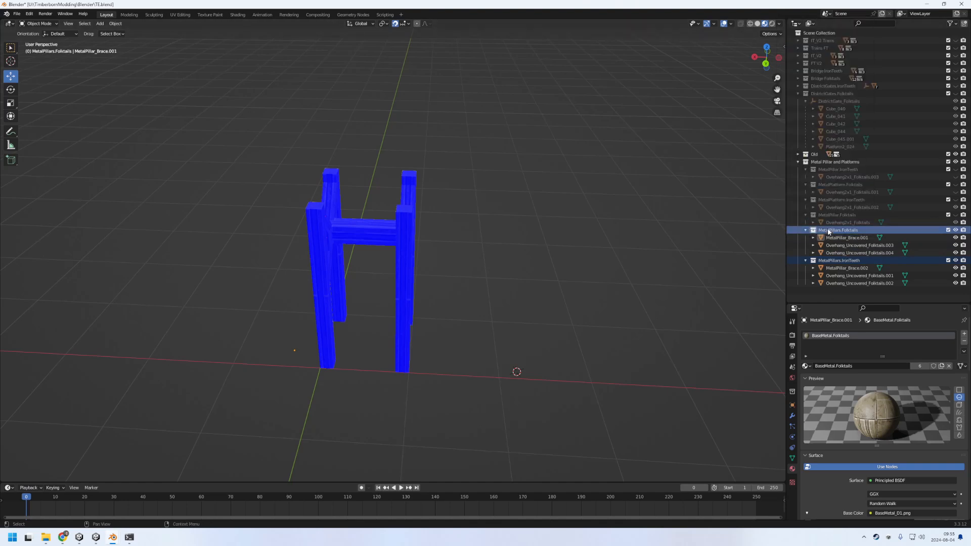
{"action": "right_click", "coordinate": [828, 231]}
{"action": "left_click", "coordinate": [791, 230]}
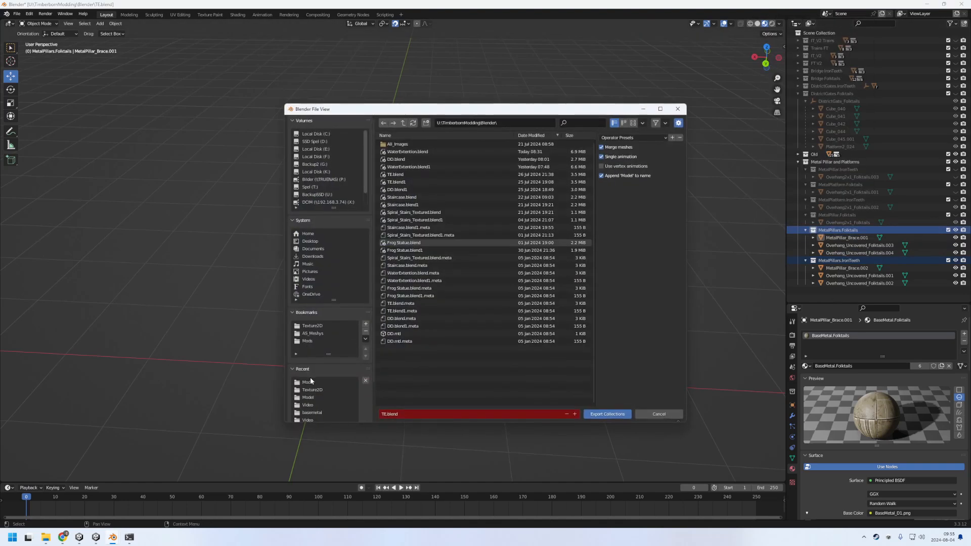
{"action": "left_click", "coordinate": [598, 414]}
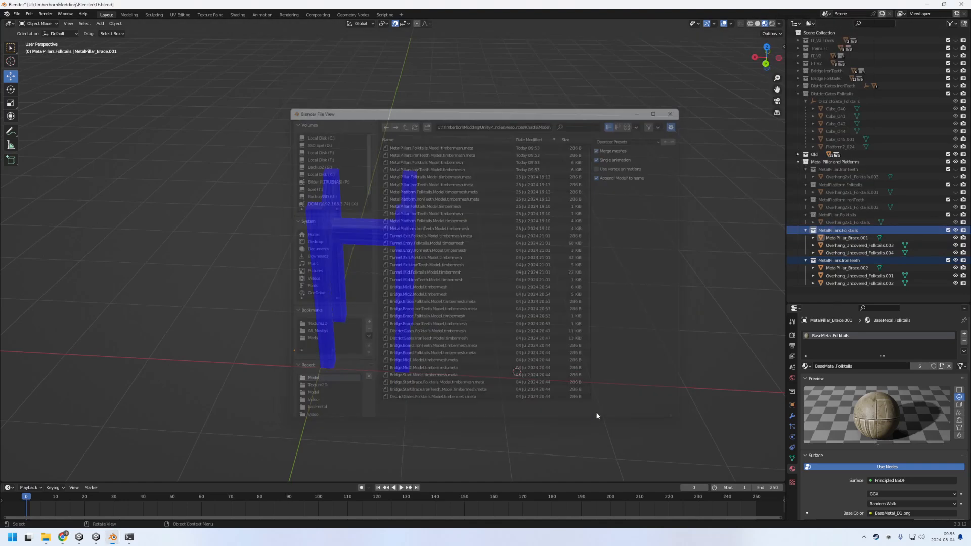